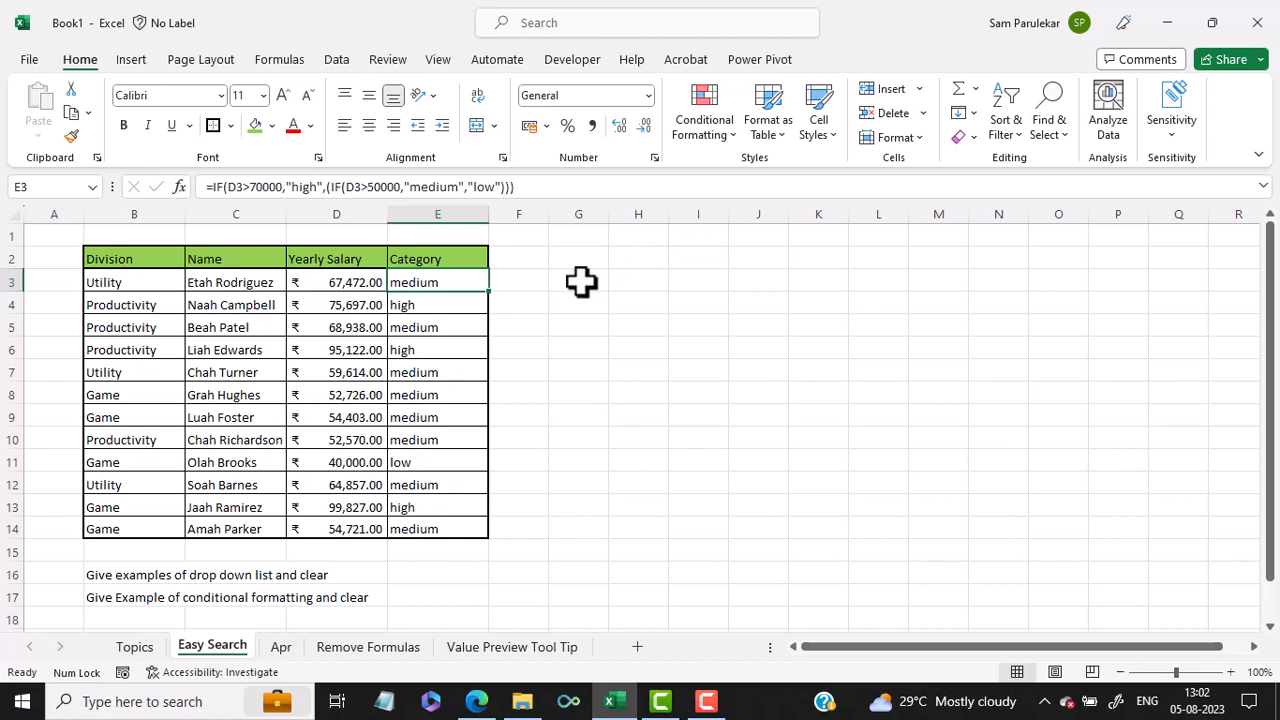
Step: Search cell G3's commands for "List" and use Validation to add a drop-down list with source =$B$3:$B$14
left_click(580, 282)
right_click(580, 282)
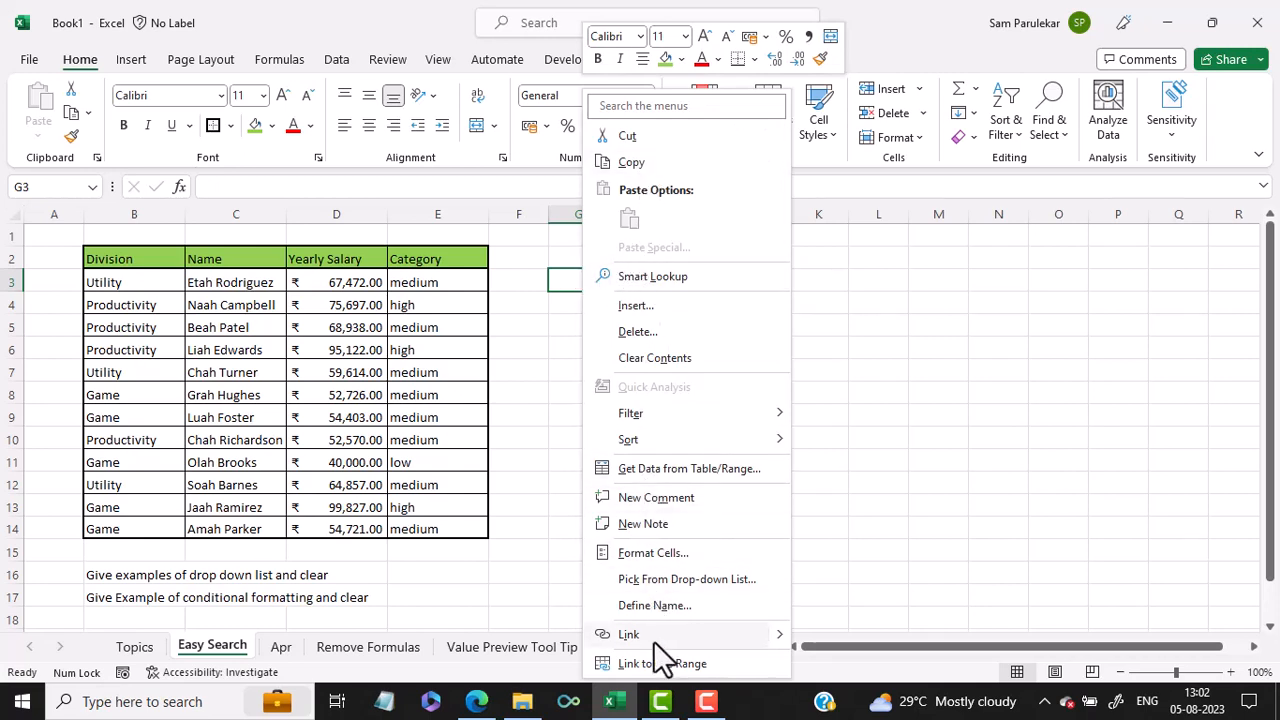
left_click(640, 110)
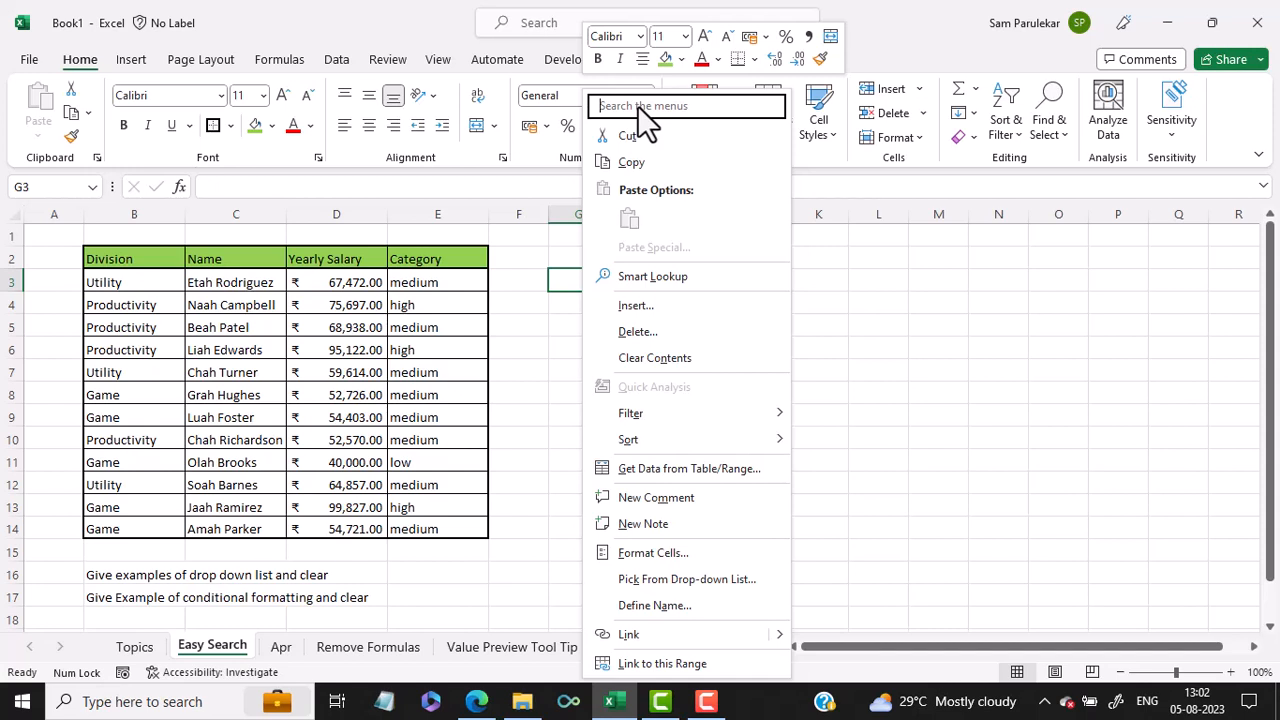
type("List")
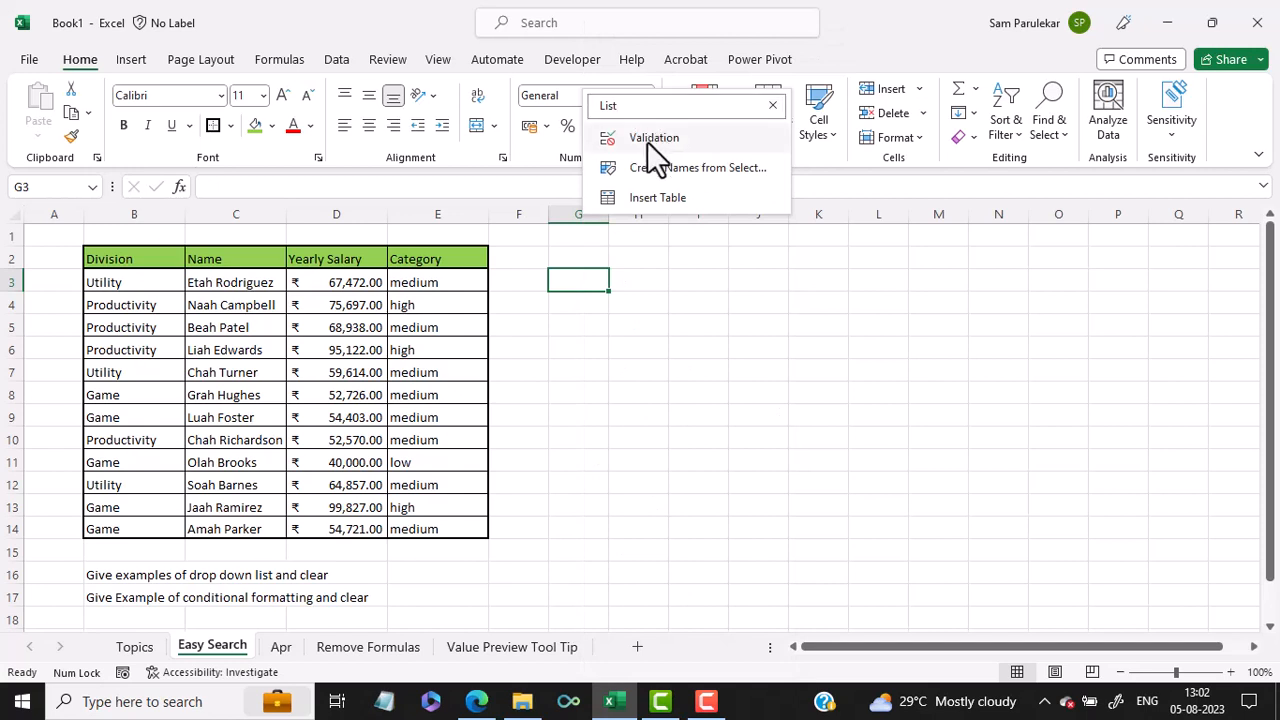
left_click(647, 141)
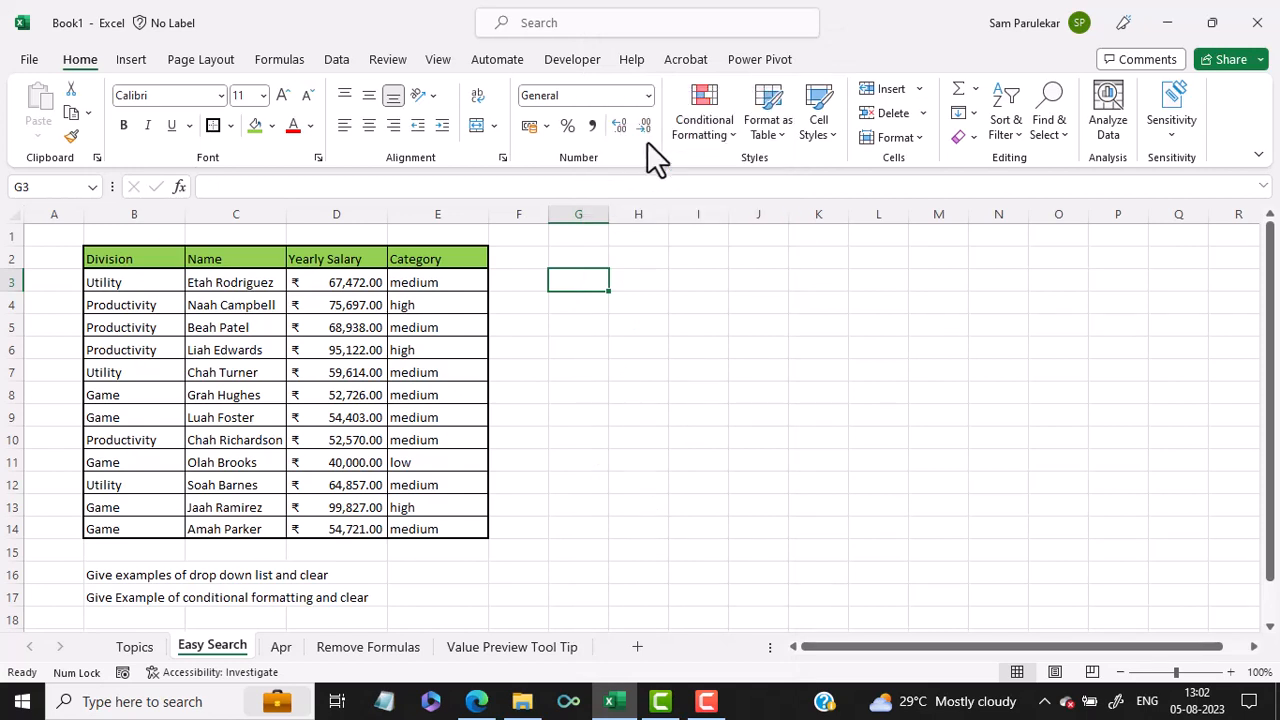
left_click(810, 246)
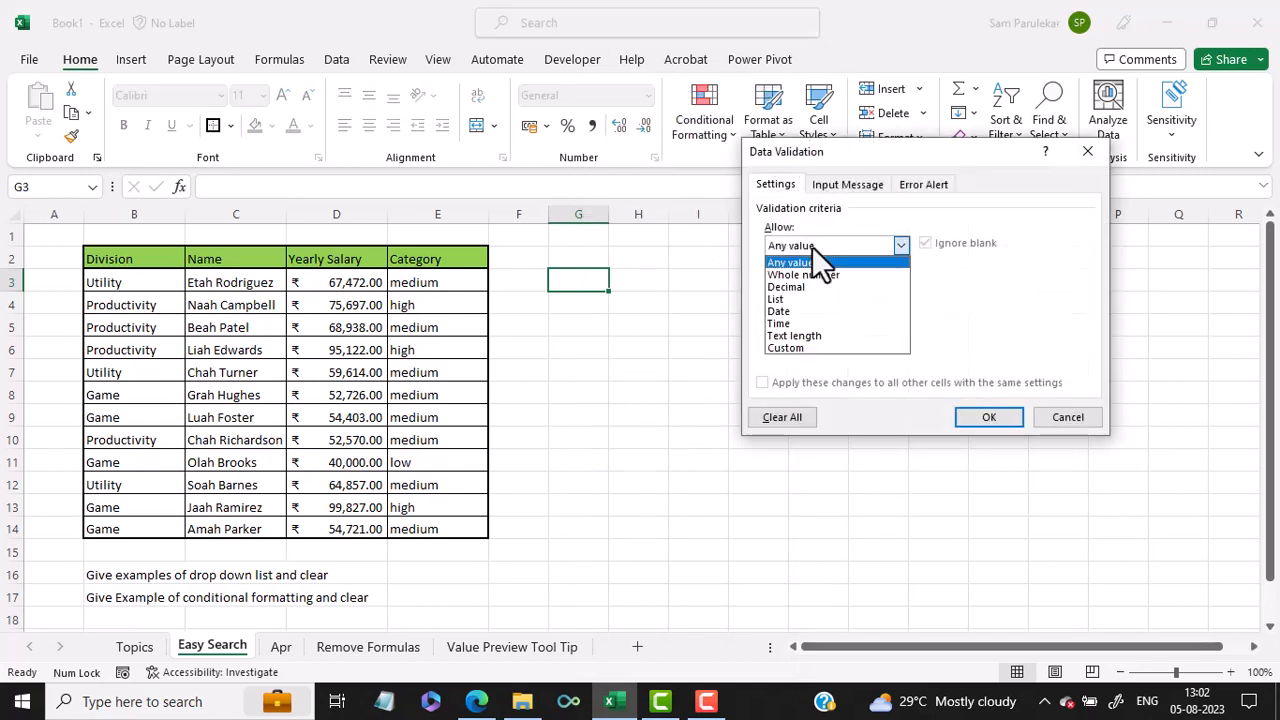
left_click(792, 296)
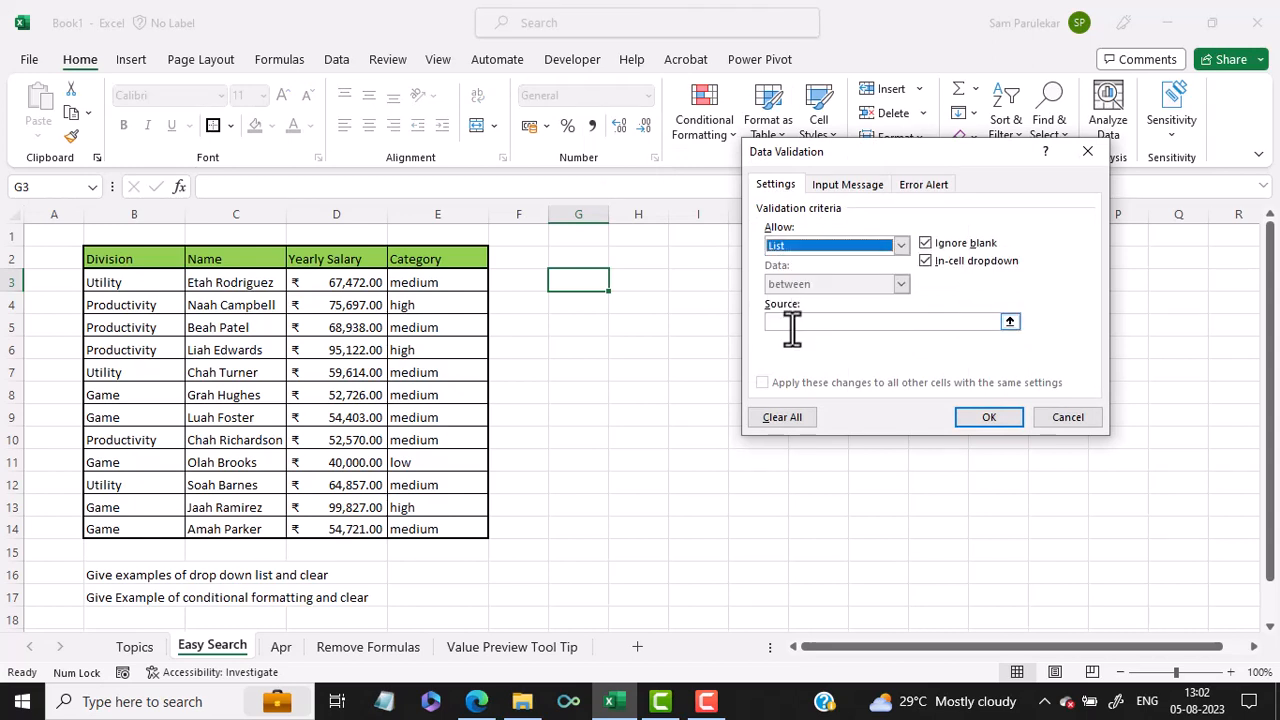
left_click(791, 321)
left_click_drag(128, 290, 135, 520)
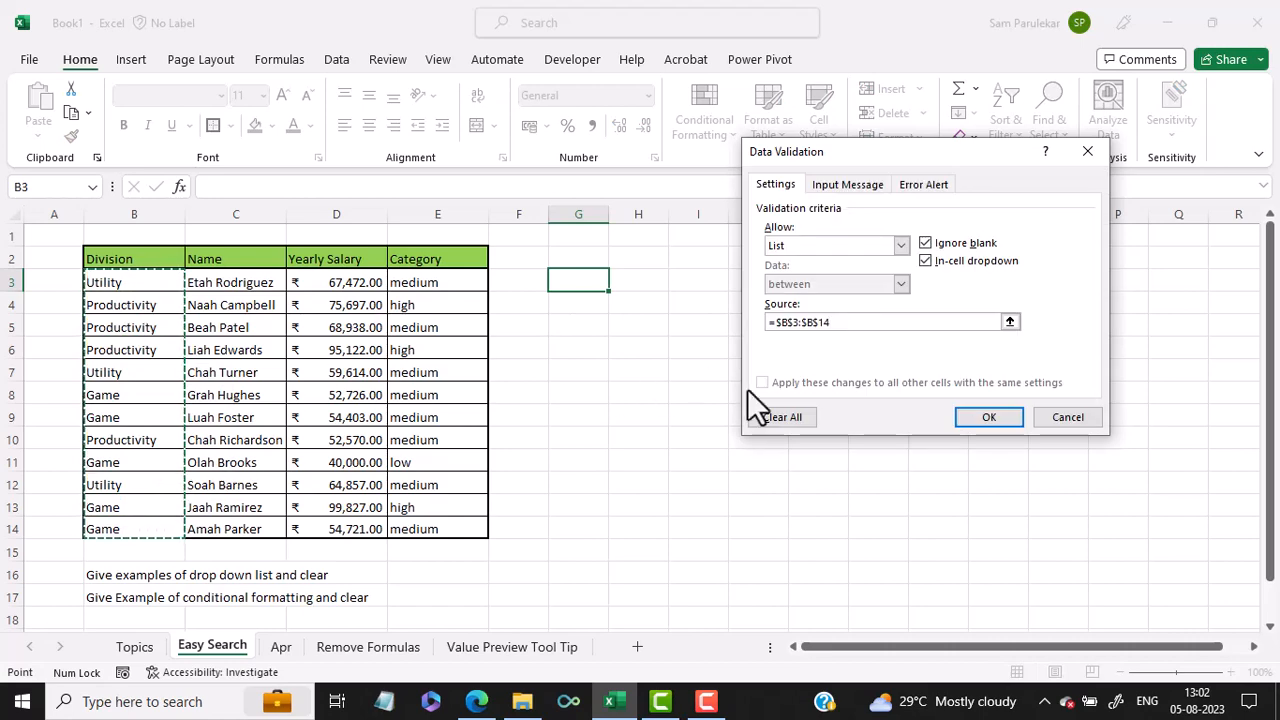
left_click(976, 421)
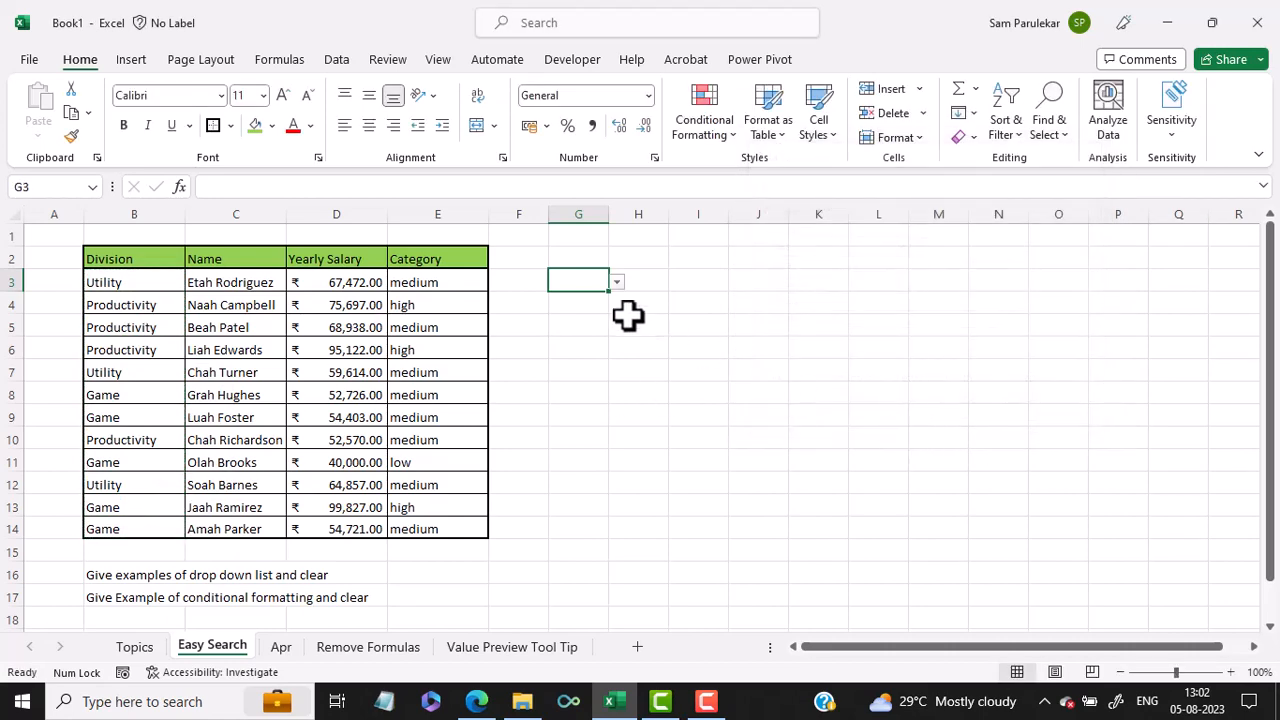
Step: Examine the division entries offered by the drop-down list in cell G3 without choosing one
left_click(617, 283)
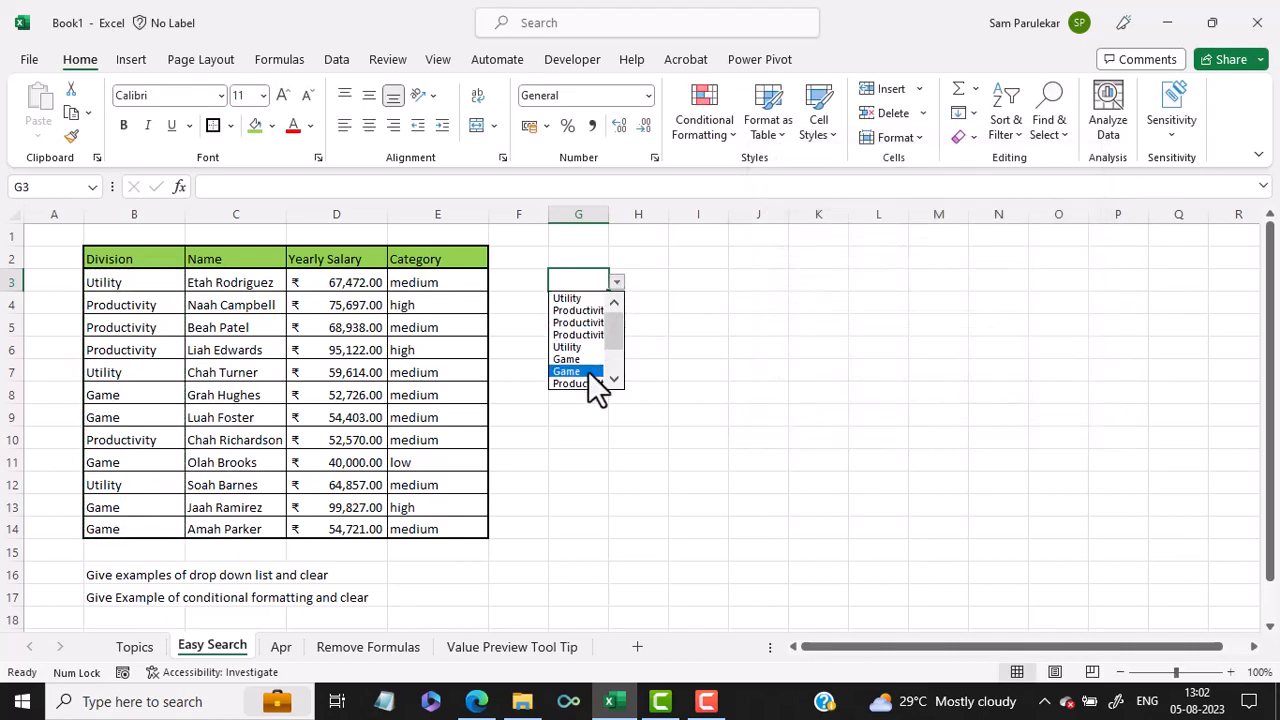
left_click_drag(611, 338, 630, 392)
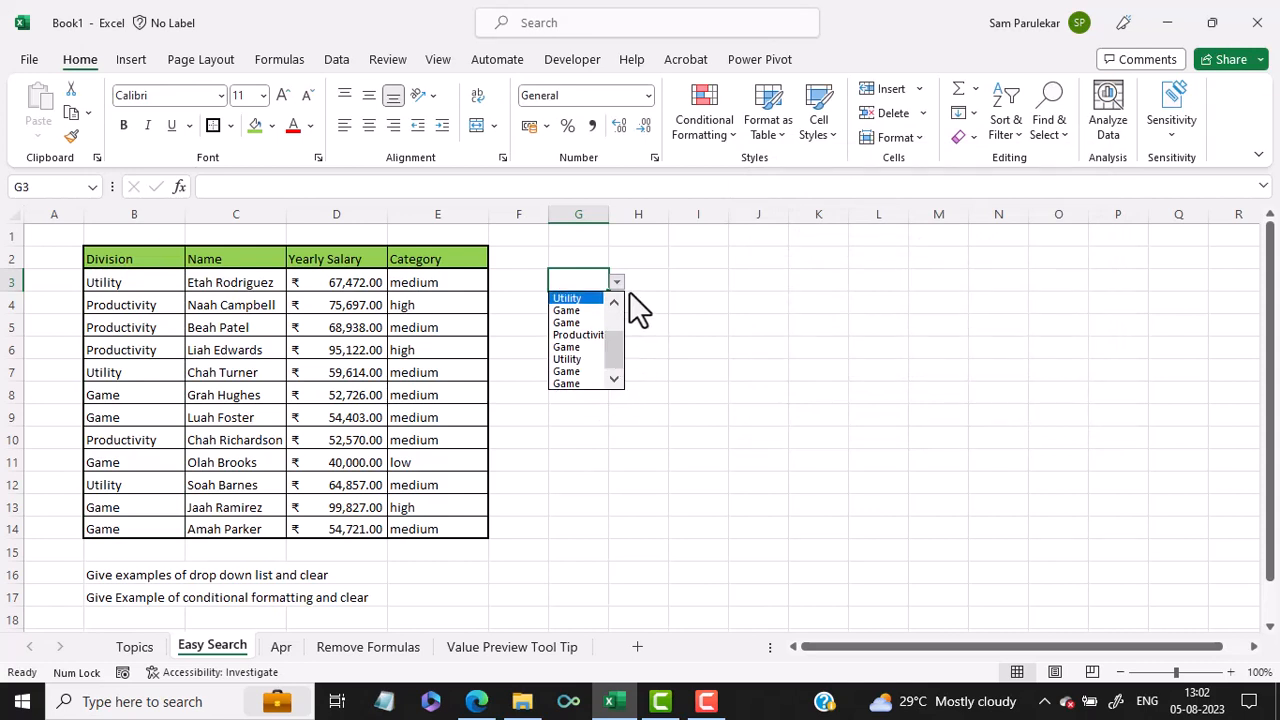
left_click(598, 279)
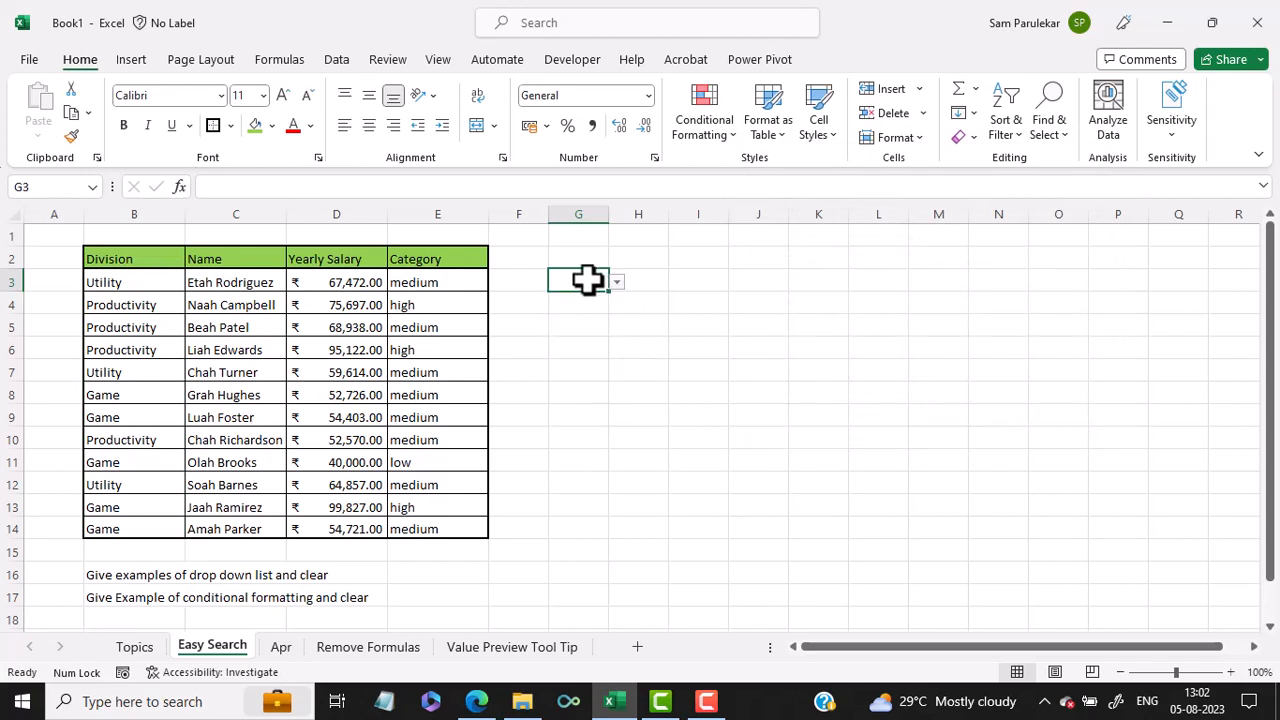
Step: Search cell G3's commands for "clear" and apply Clear All to remove its drop-down list
right_click(587, 281)
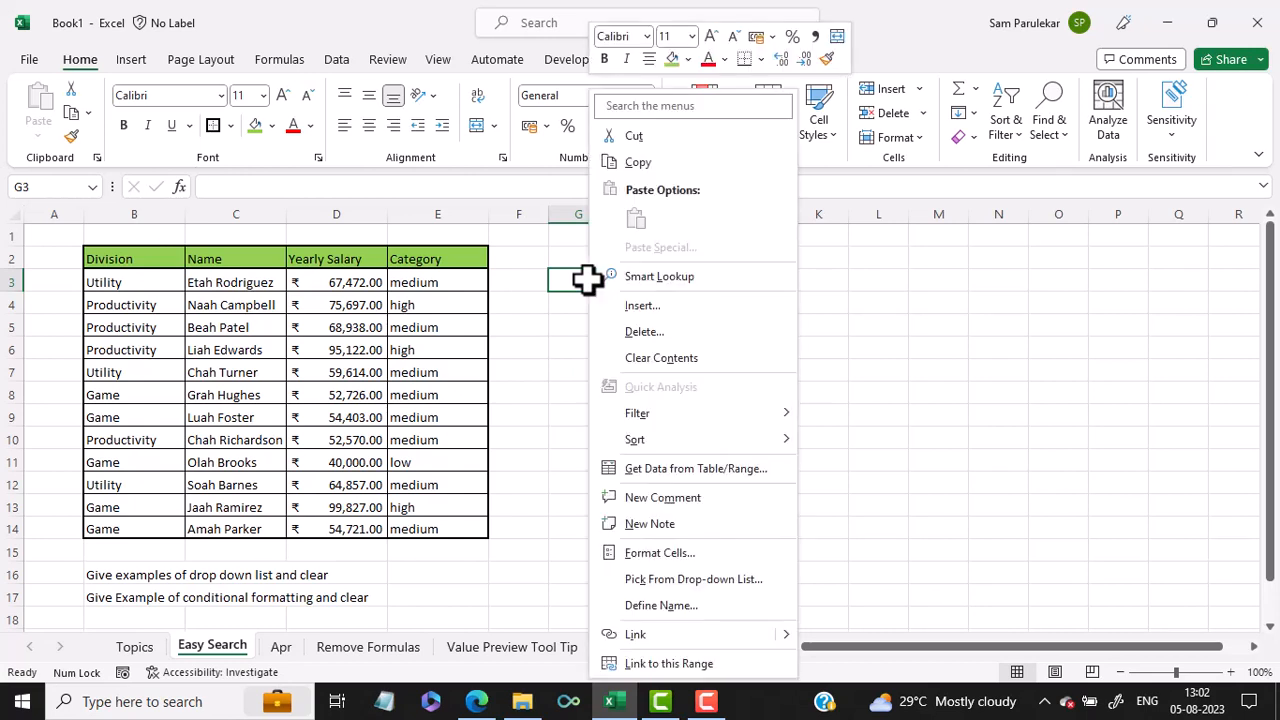
left_click(659, 112)
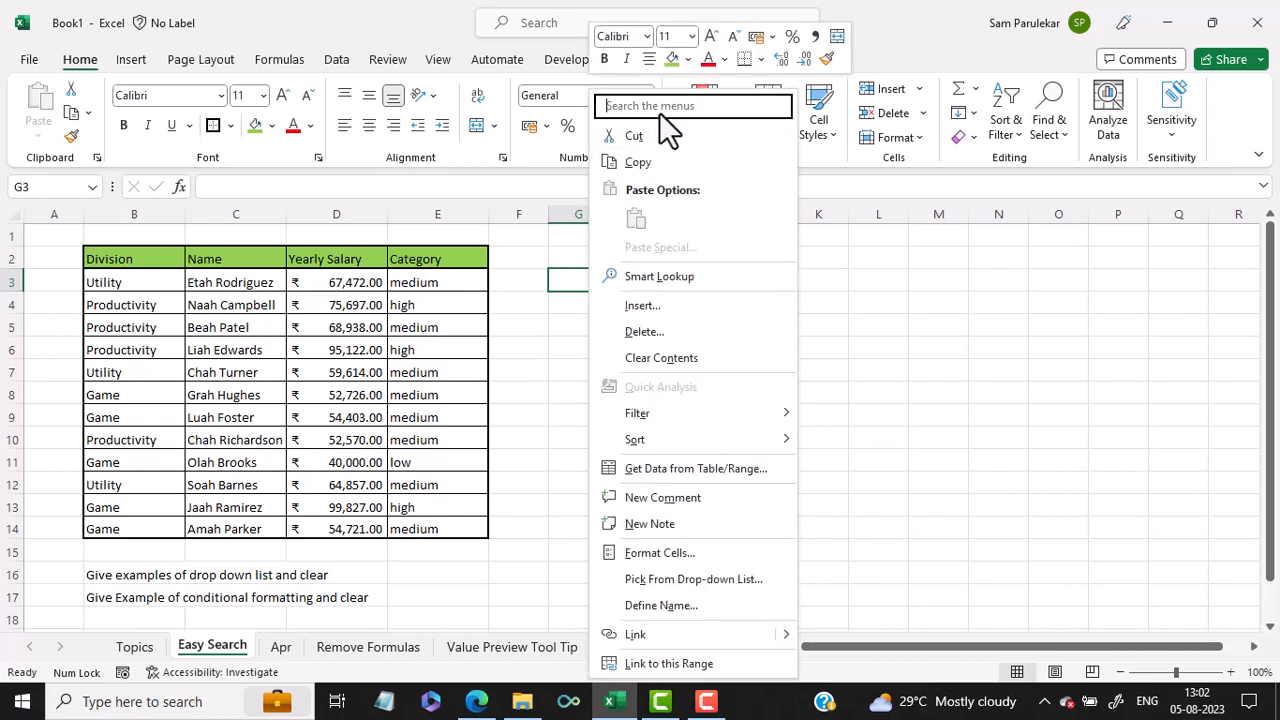
type("clea")
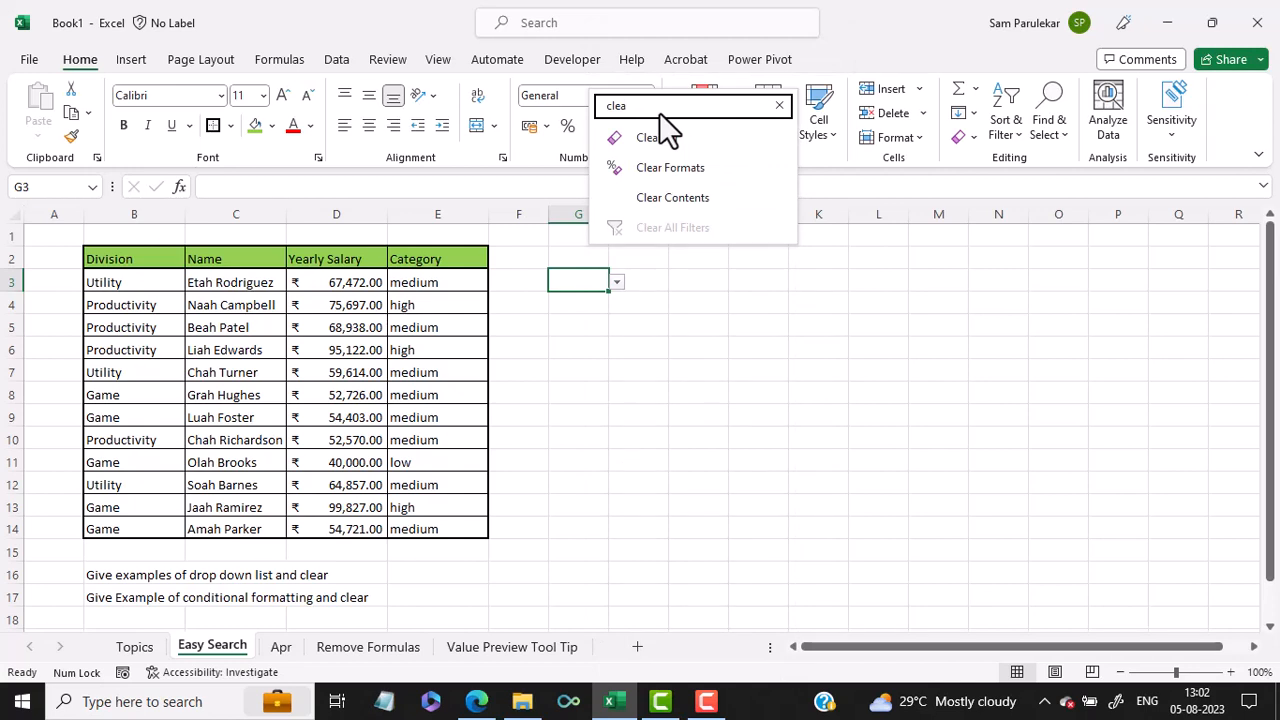
type("r")
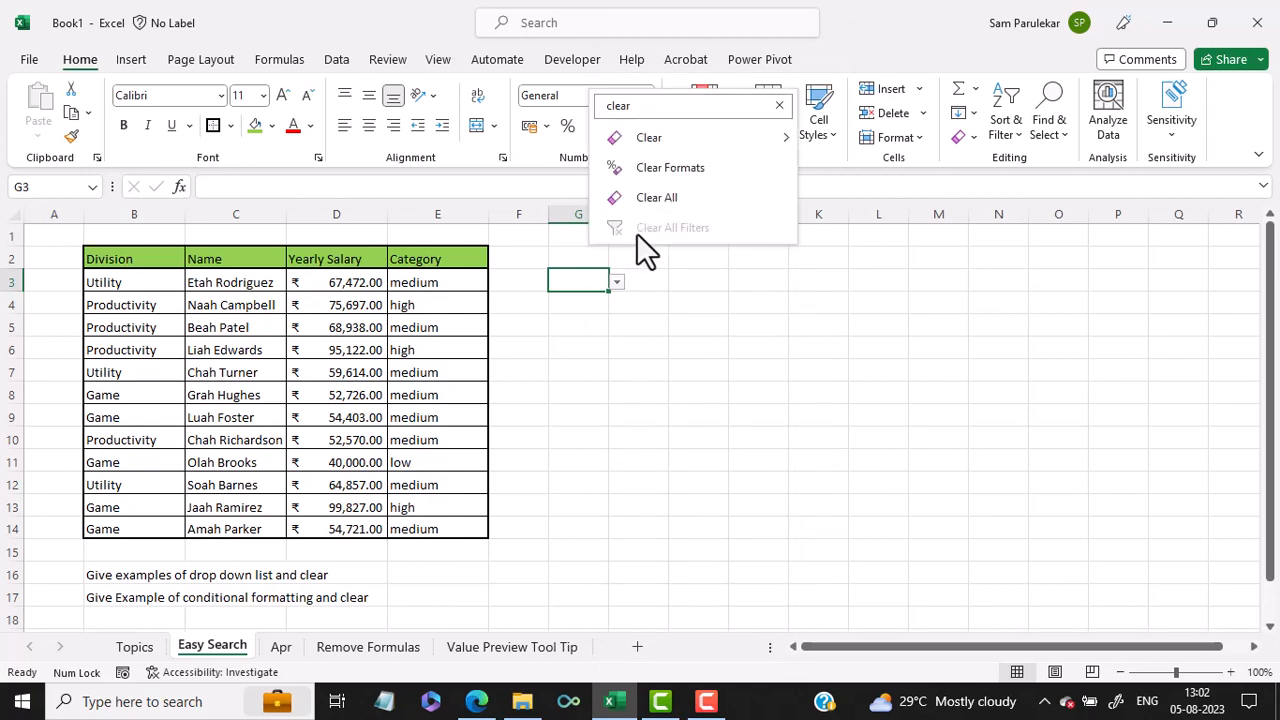
left_click(653, 199)
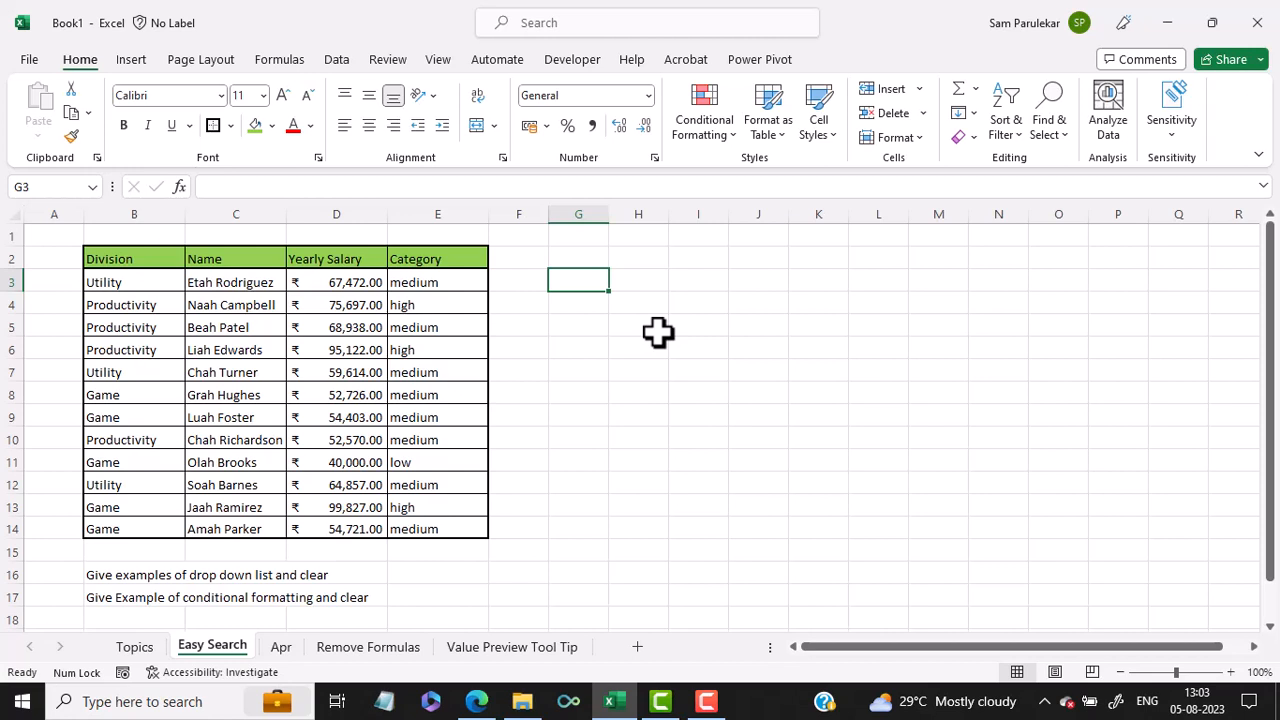
Step: Check the Topics sheet, return to Easy Search and show the Navigation pane
left_click(136, 648)
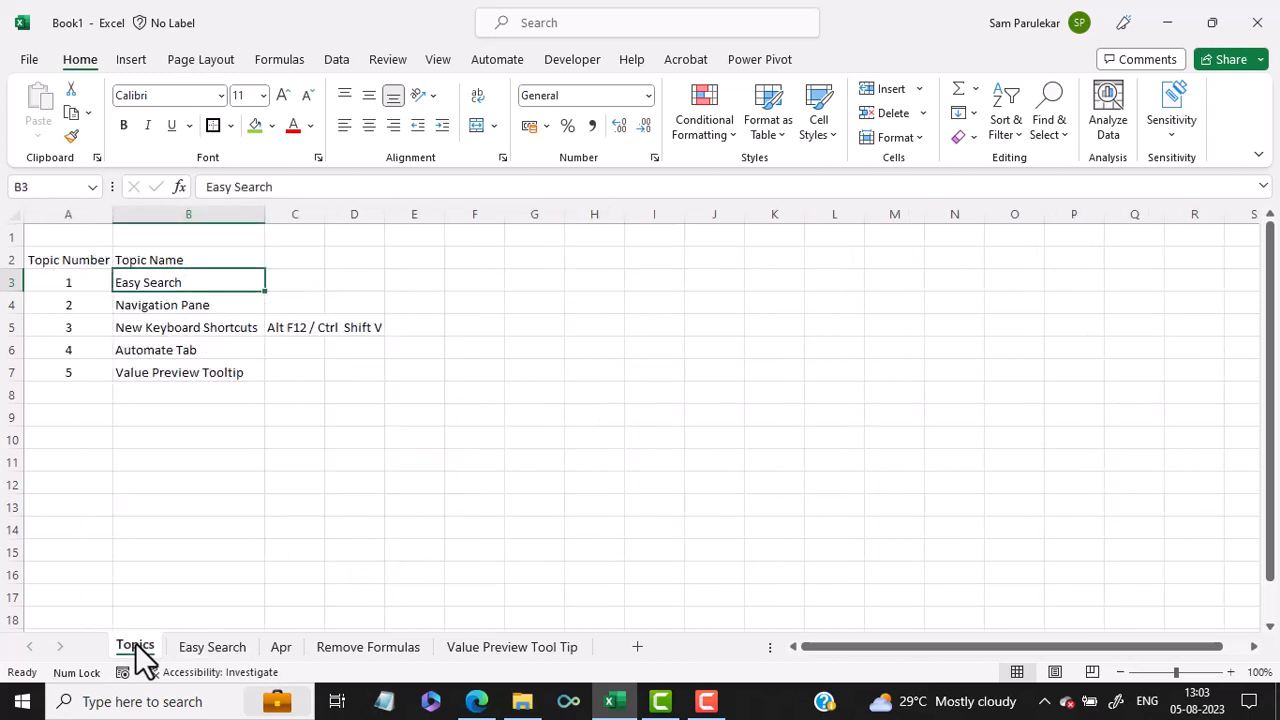
left_click(212, 648)
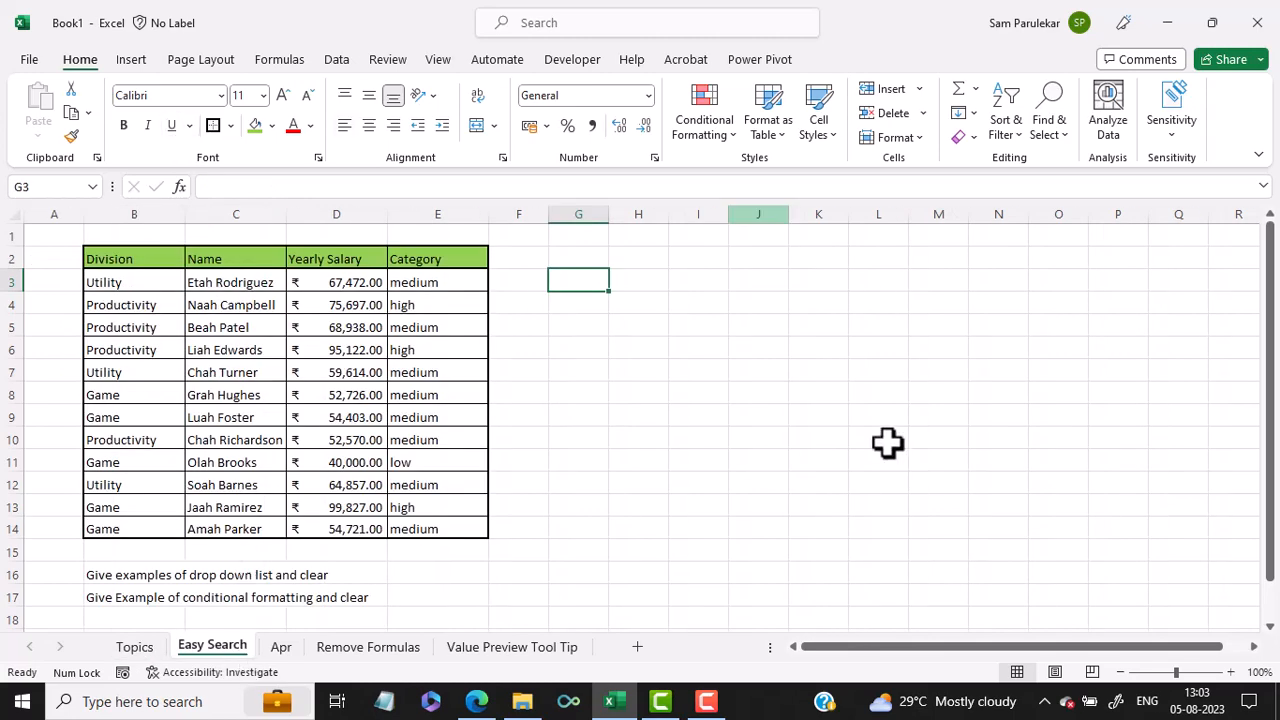
left_click(456, 61)
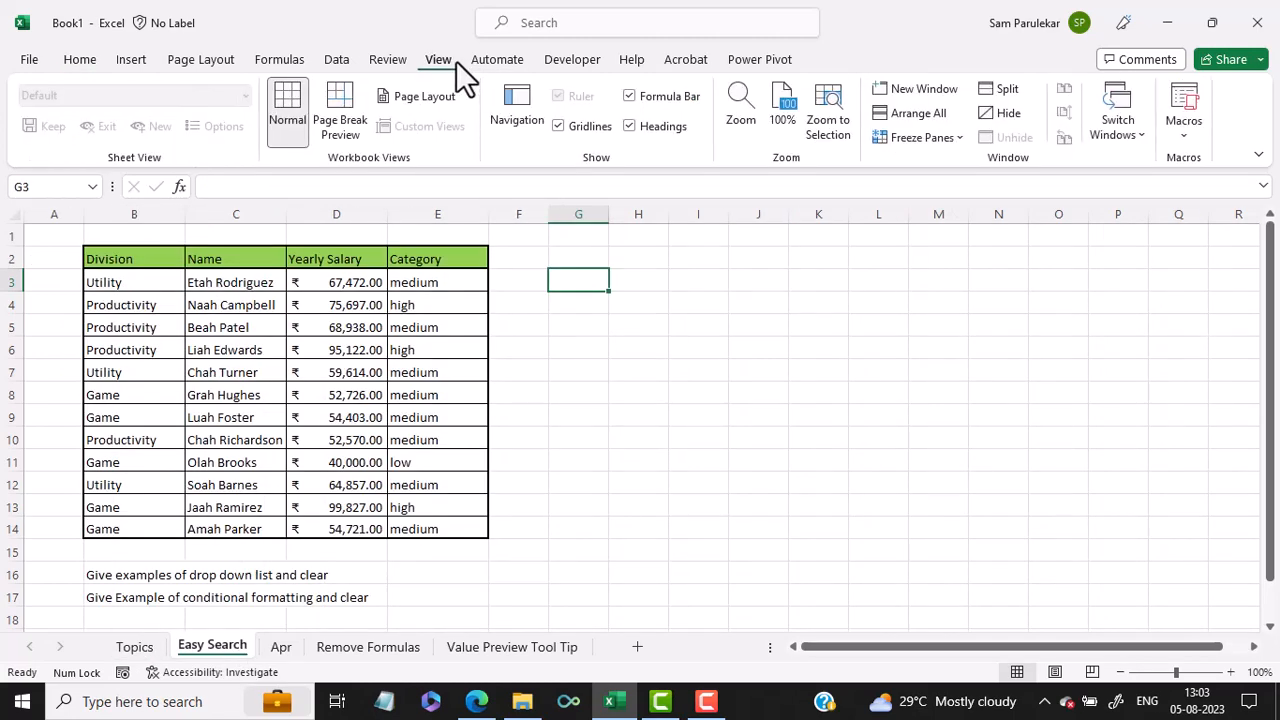
left_click(522, 108)
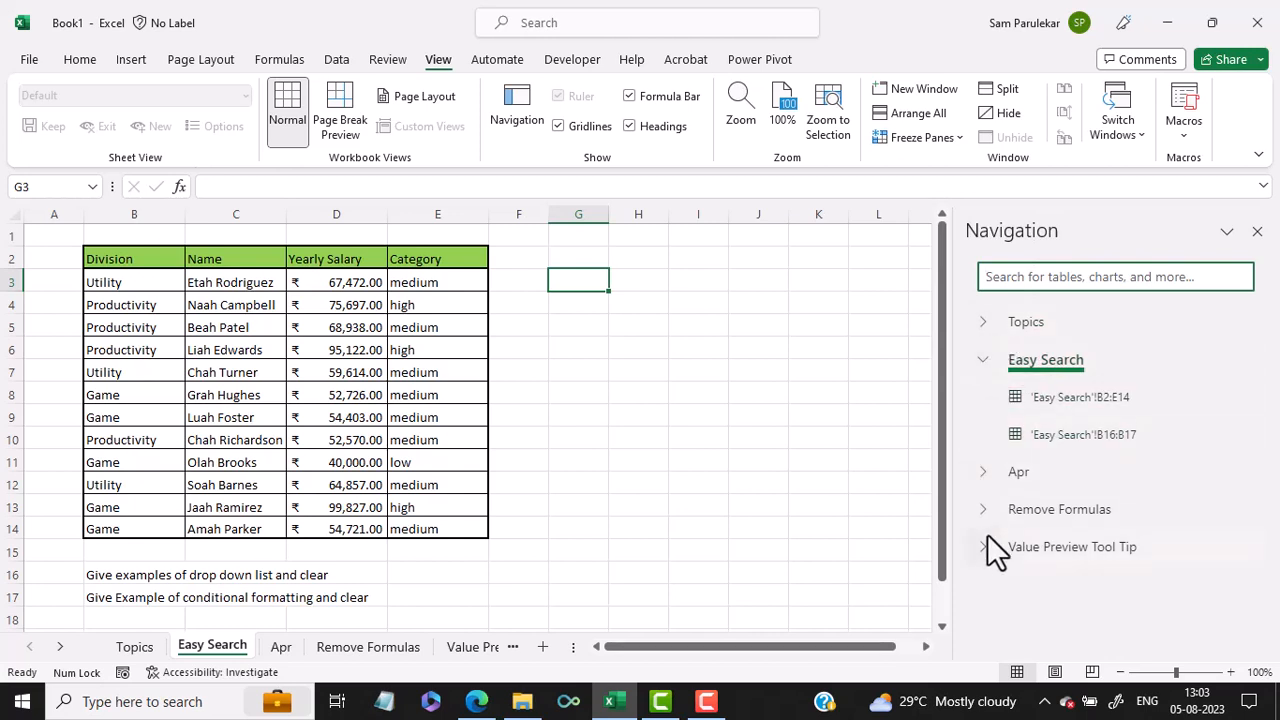
Step: Use the Navigation pane to jump between the ranges B2:E14 and B16:B17 of Easy Search
left_click(1060, 400)
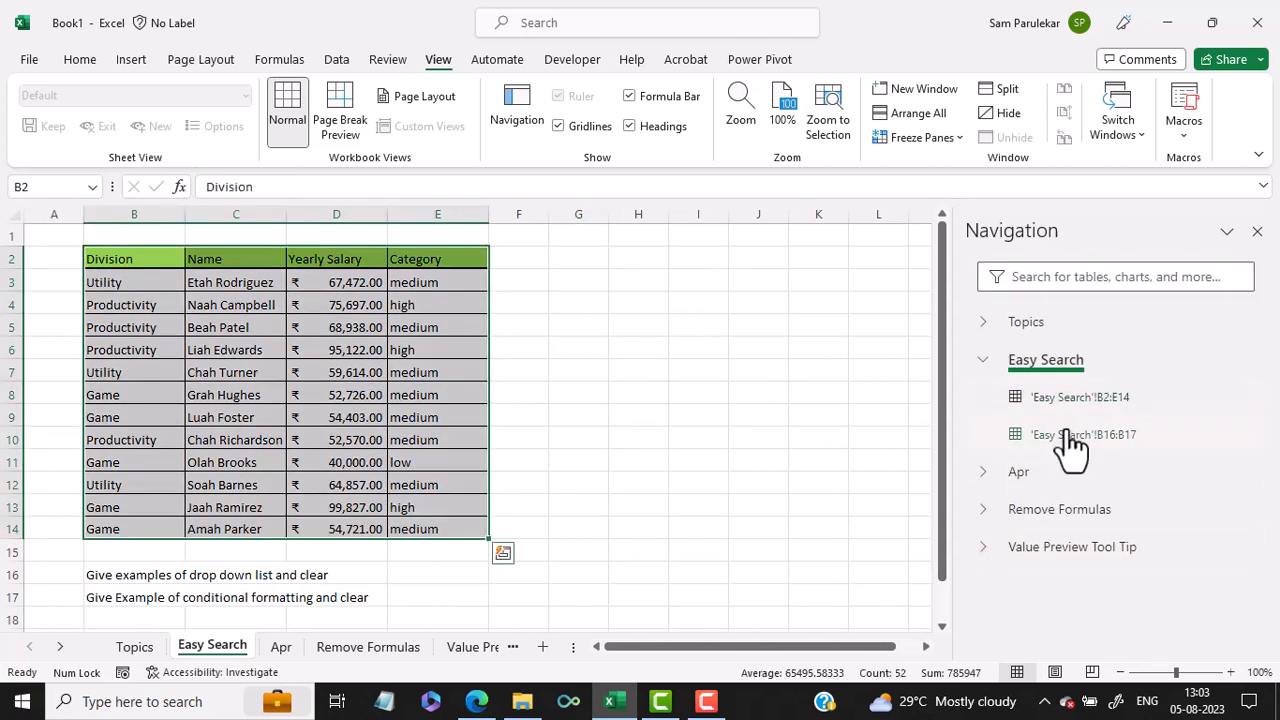
left_click(1065, 434)
left_click(1068, 400)
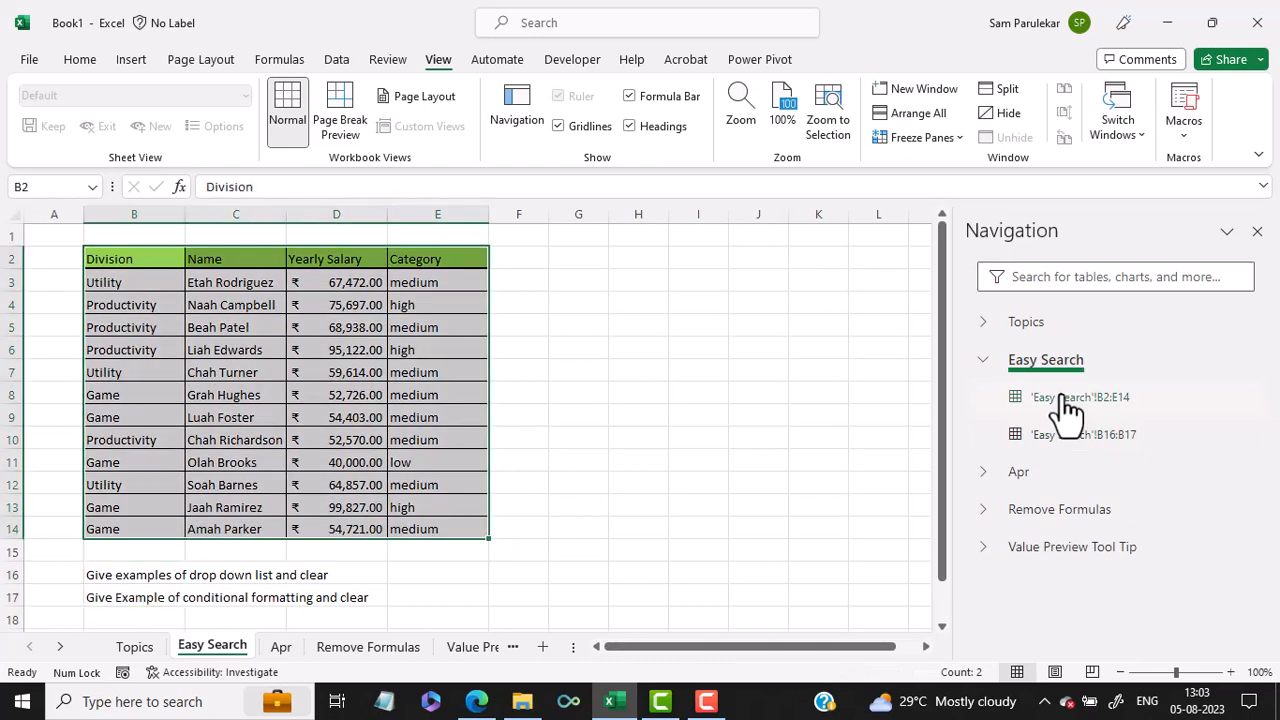
Step: Jump to Table_Apr on the Apr sheet from the Navigation pane, collapse the Easy Search entry and close the pane
left_click(980, 474)
left_click(1042, 518)
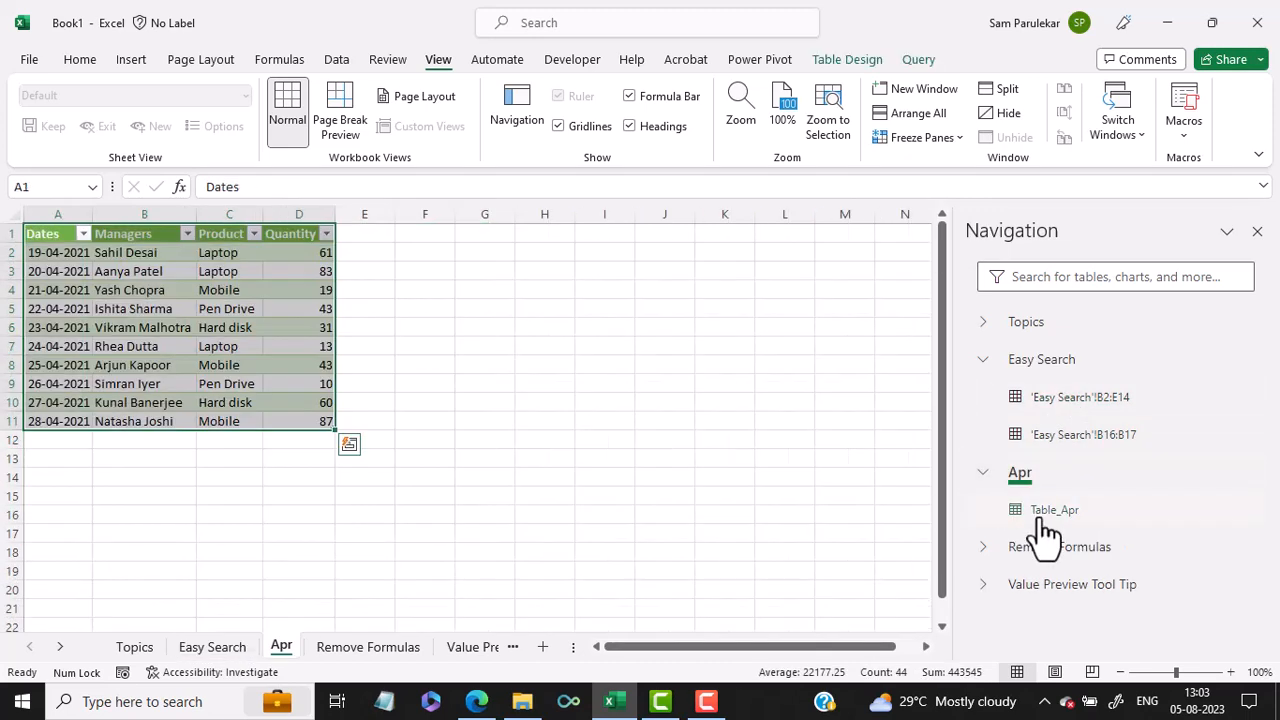
left_click(978, 361)
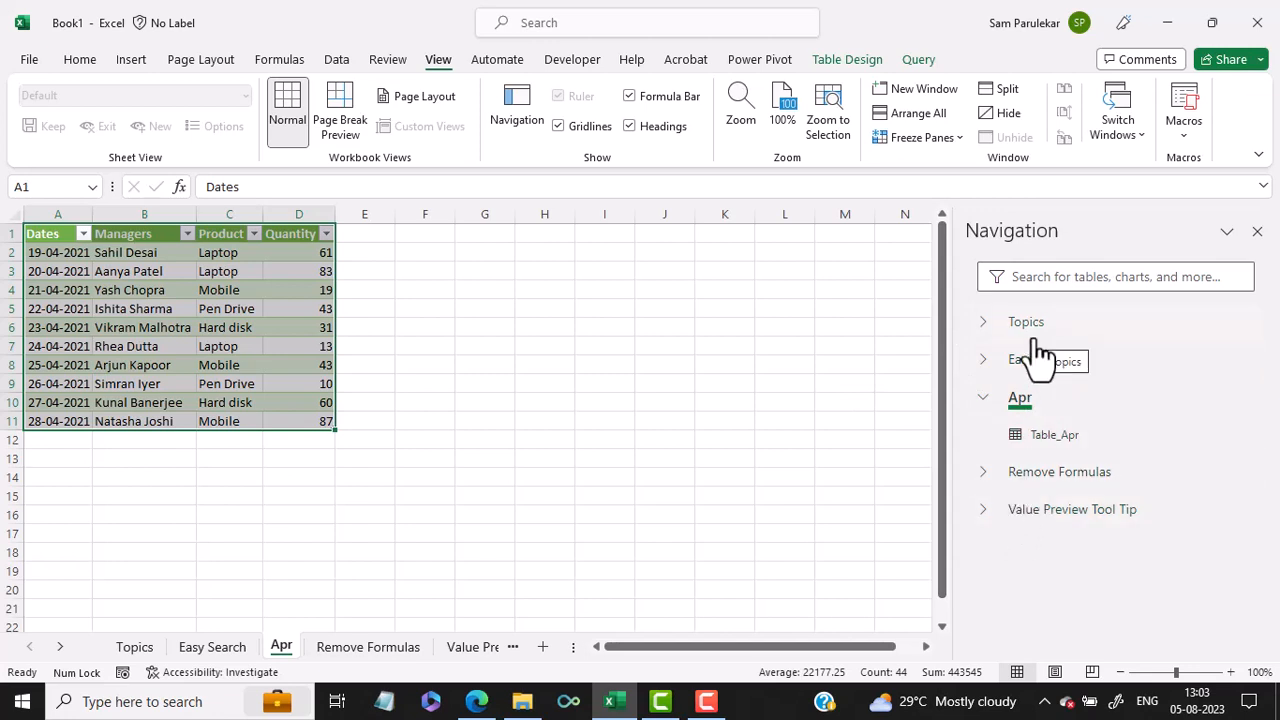
left_click(1257, 232)
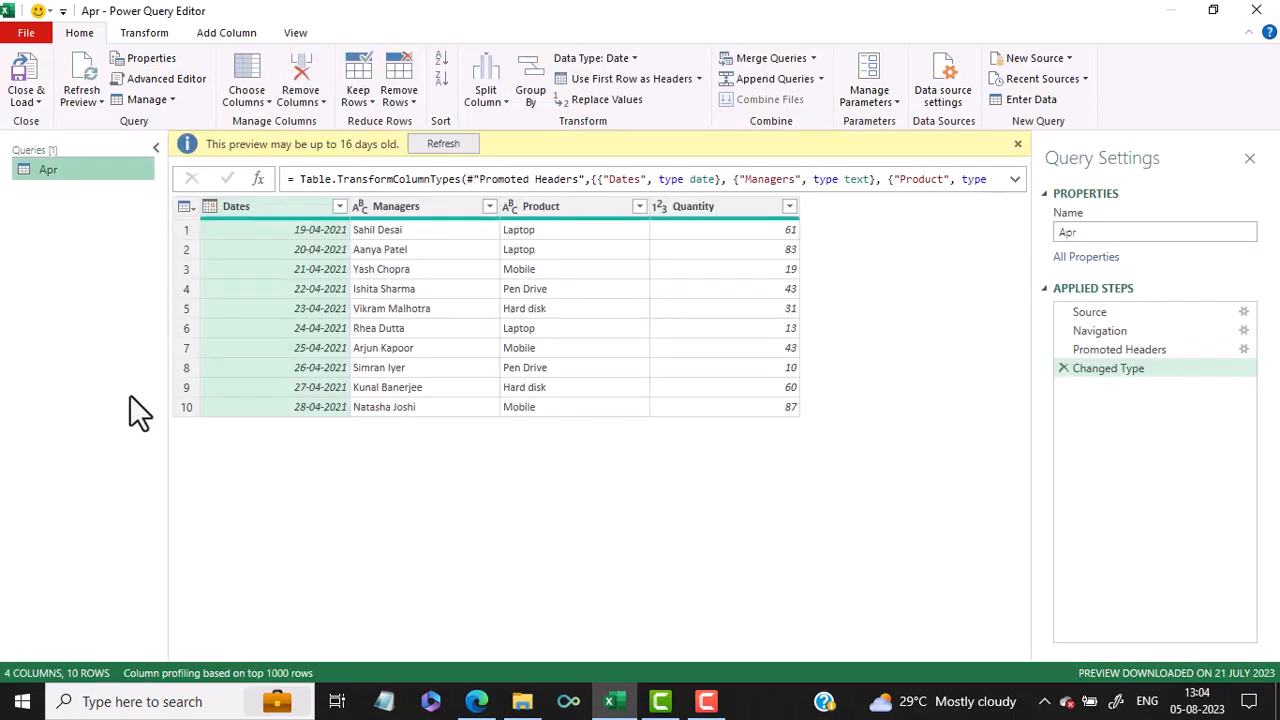
Step: Review the New Query source types in the Power Query Editor, and close and load back to the workbook
right_click(72, 207)
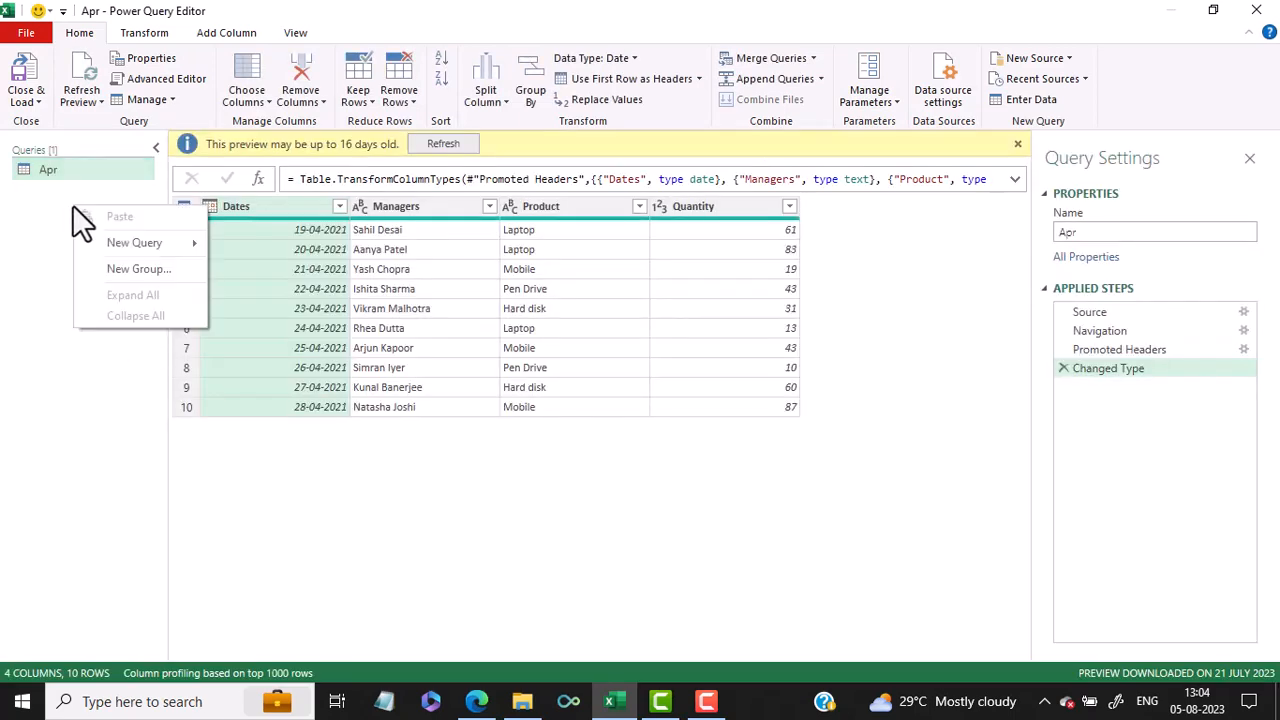
mouse_move(117, 245)
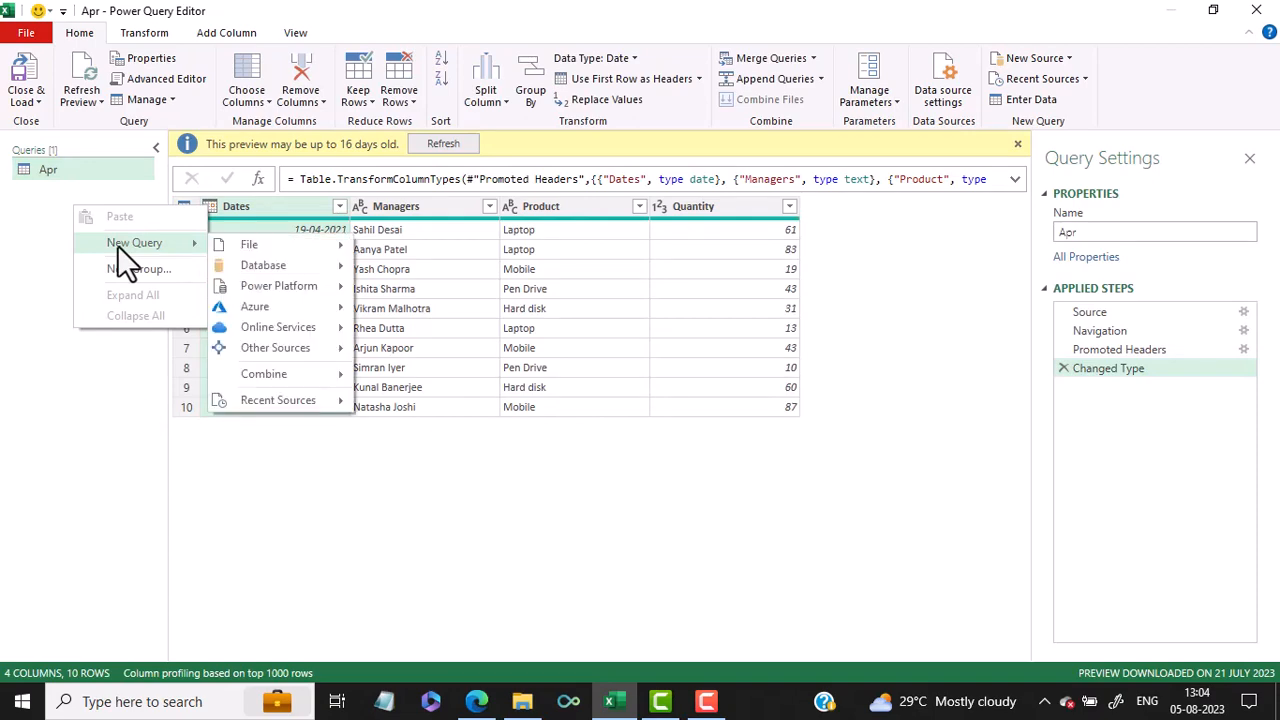
left_click(29, 88)
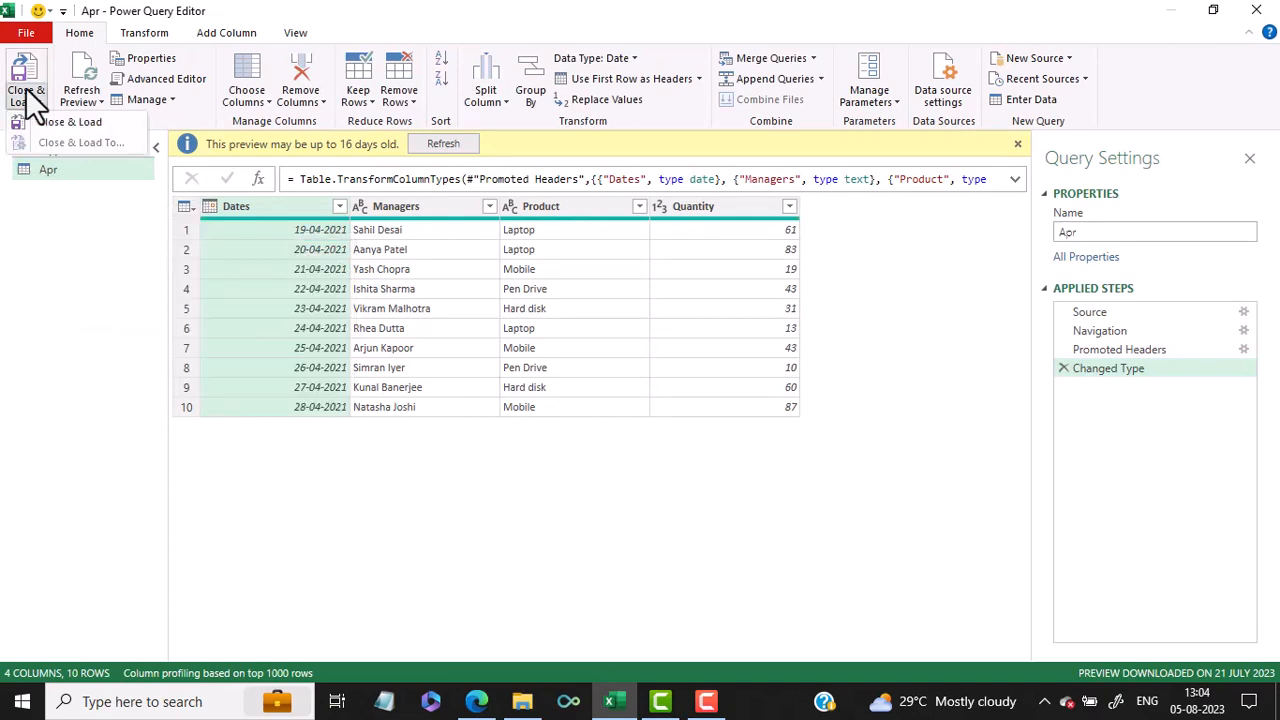
left_click(40, 121)
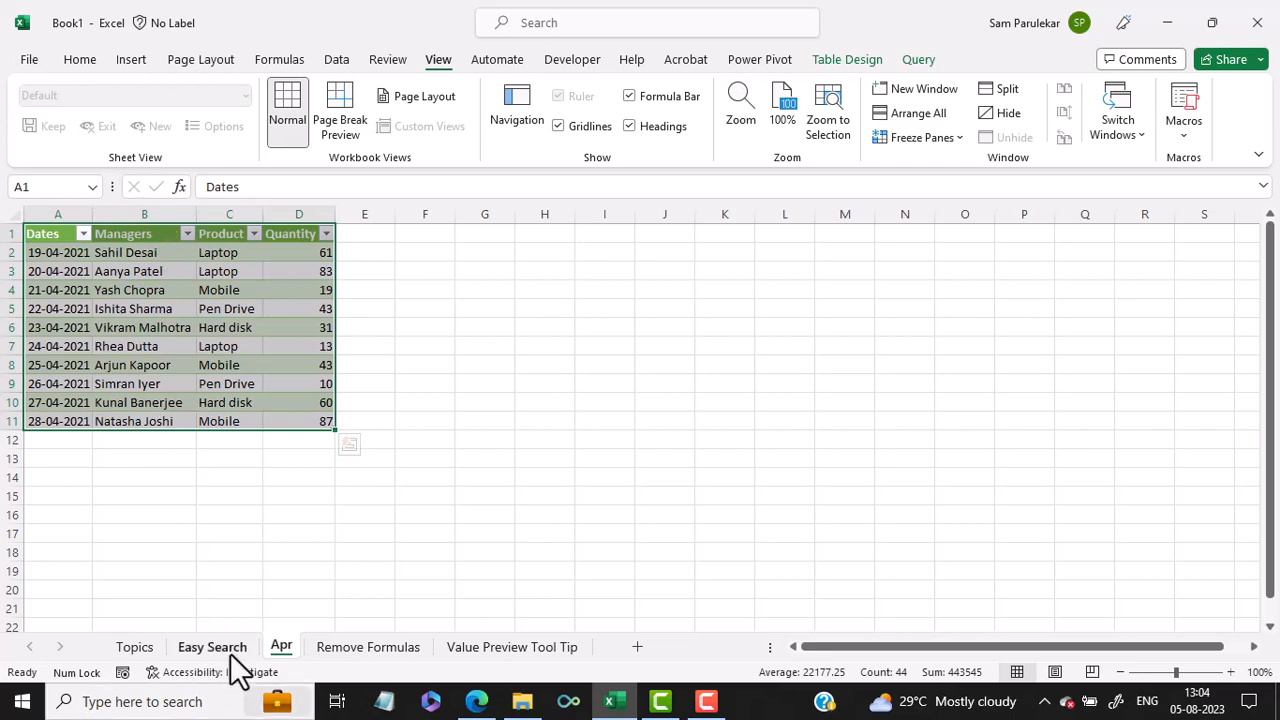
Step: Inspect the Gsal column on the Remove Formulas sheet and view the formula in cell F4 without changing it
left_click(326, 650)
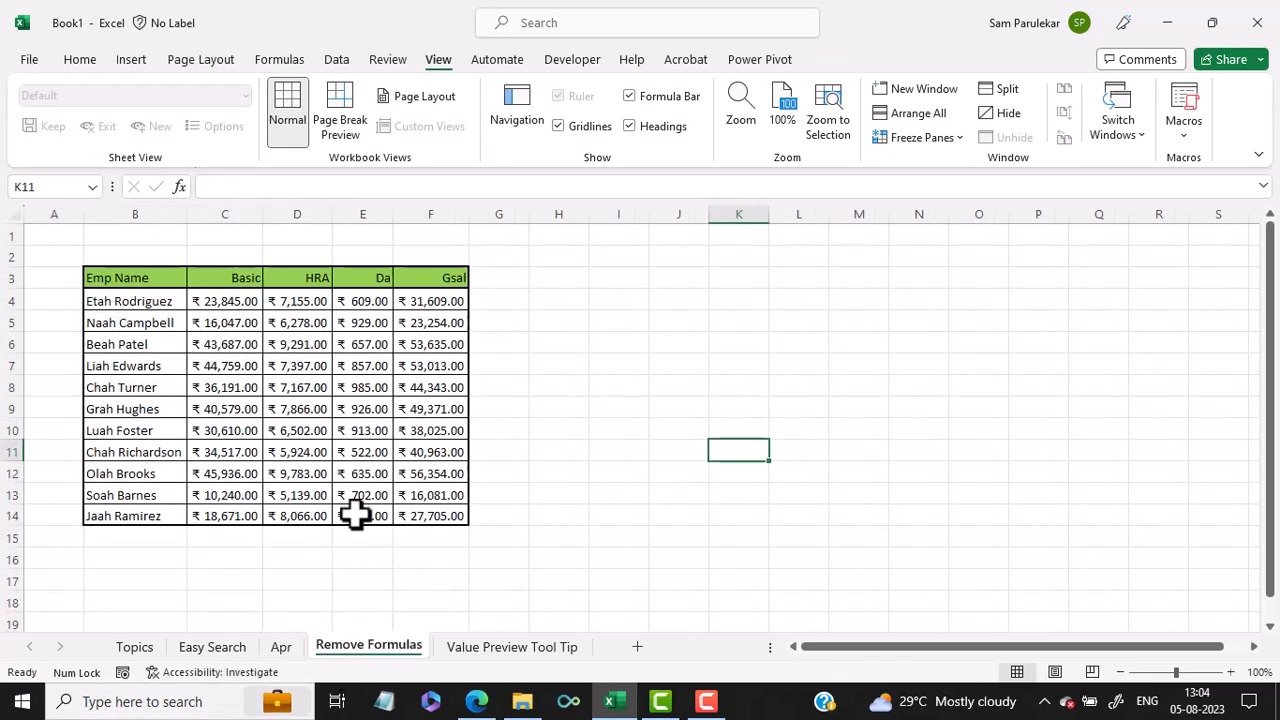
left_click(437, 303)
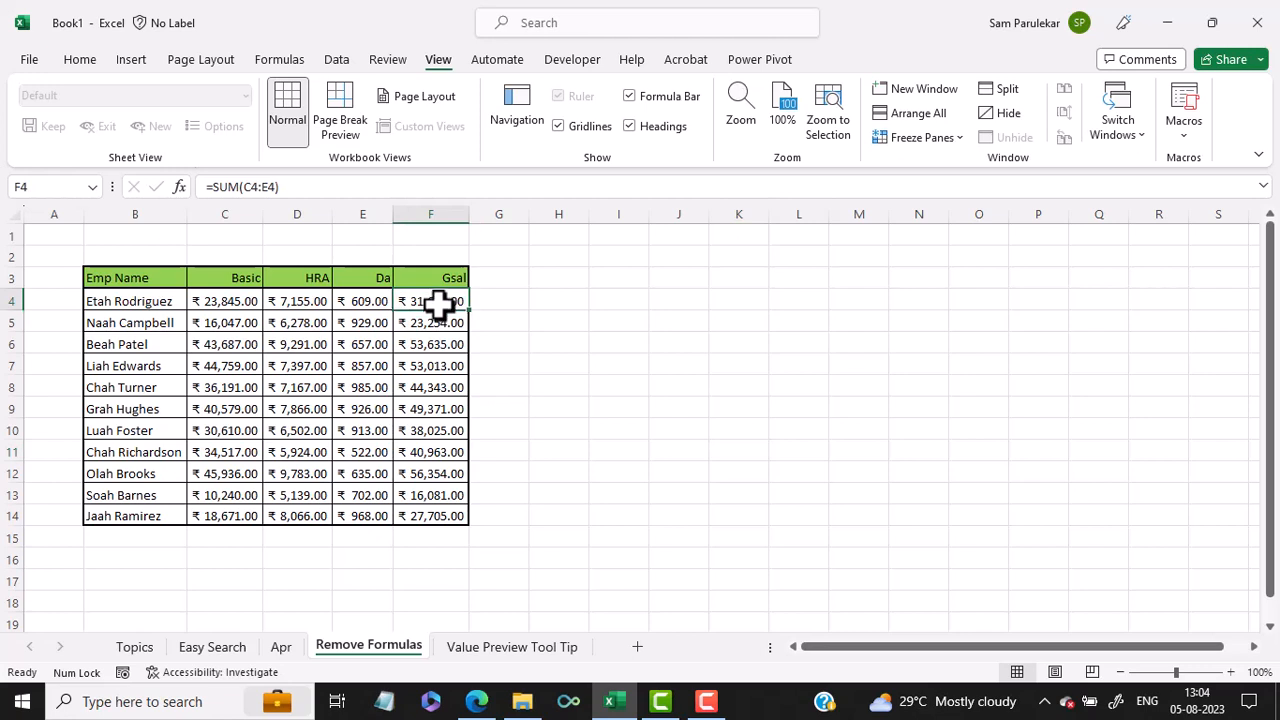
left_click_drag(437, 303, 422, 512)
left_click(413, 301)
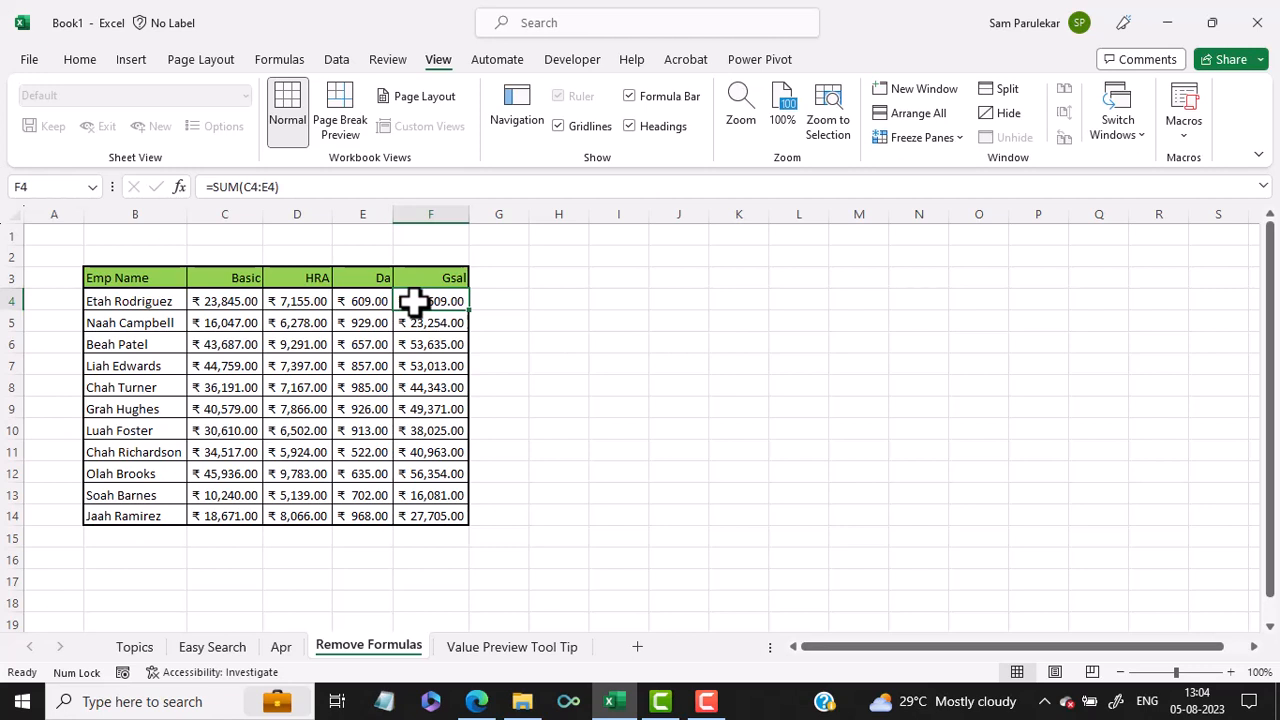
double_click(413, 301)
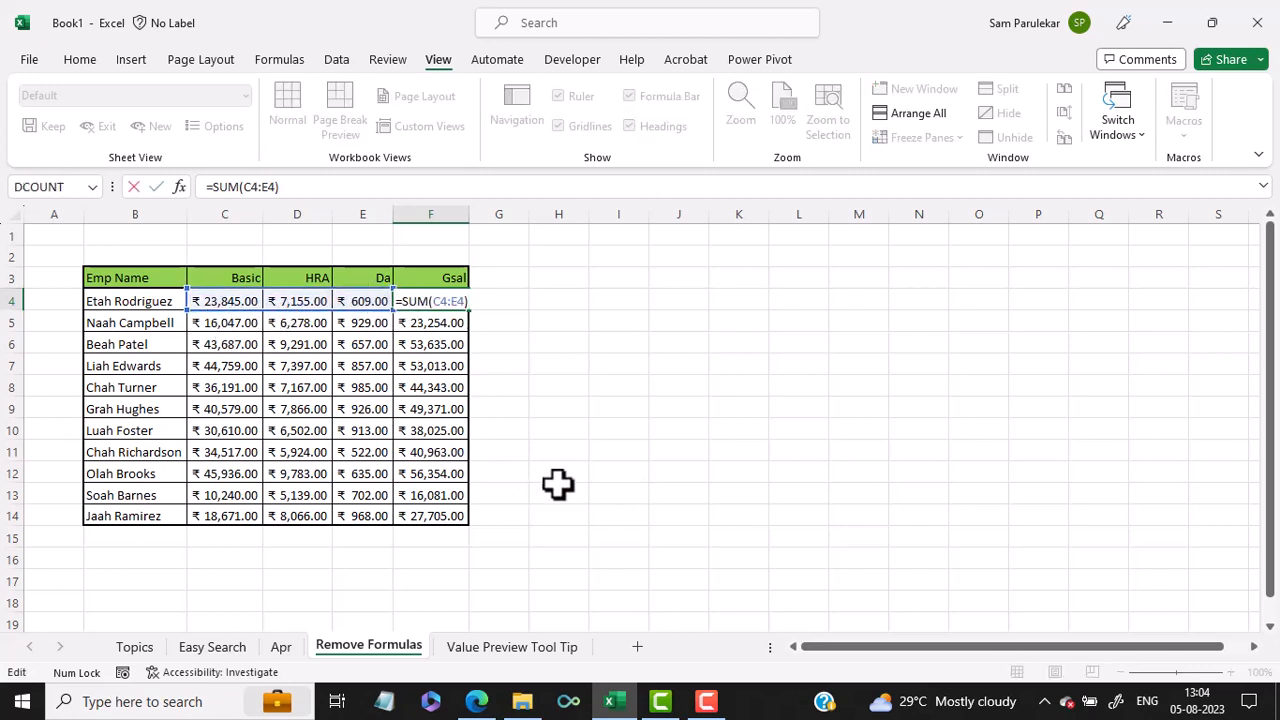
key("Escape")
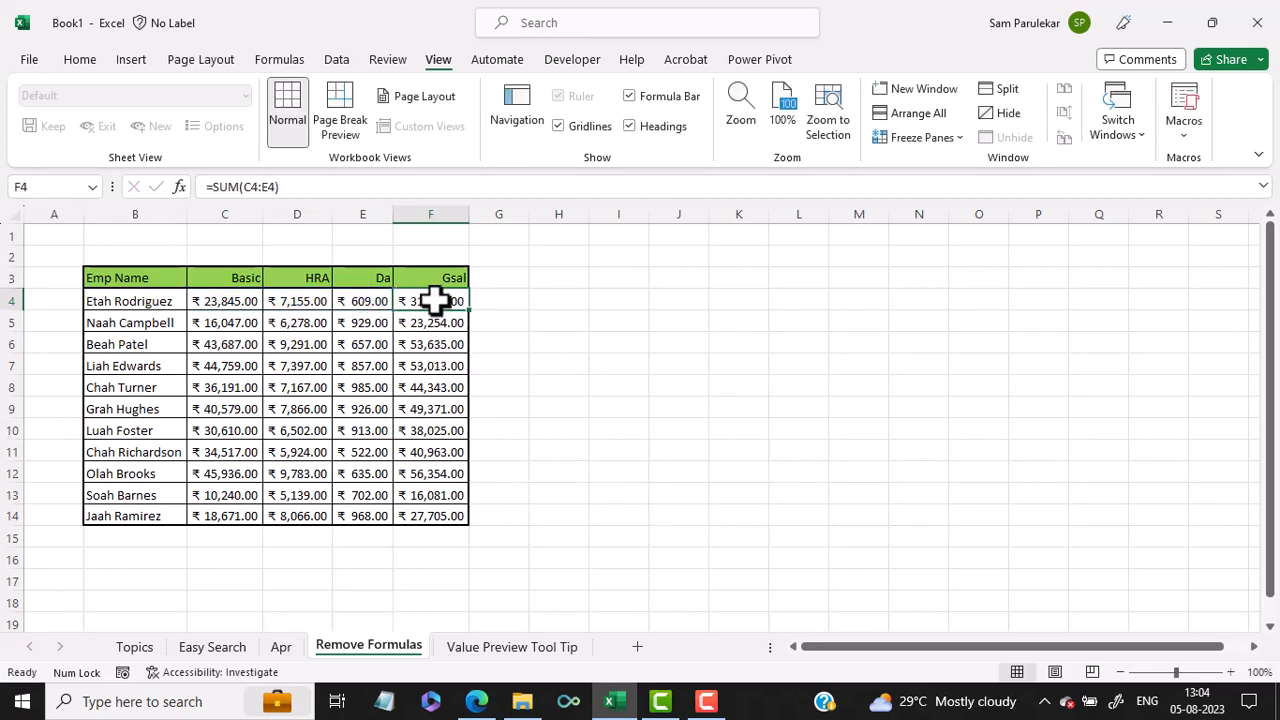
Step: Copy the Gsal cells F4:F14 and view the full Paste Special options for them, cancelling without pasting
left_click_drag(434, 297, 437, 508)
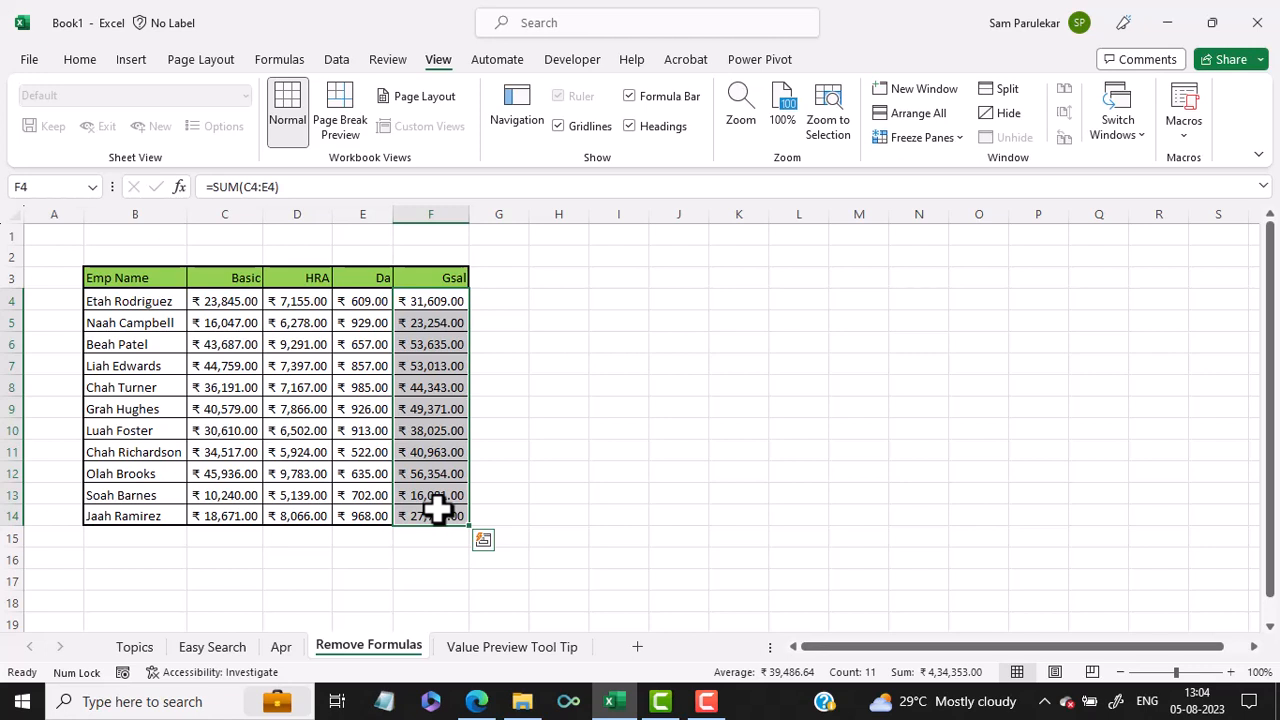
key("ctrl+c")
right_click(447, 302)
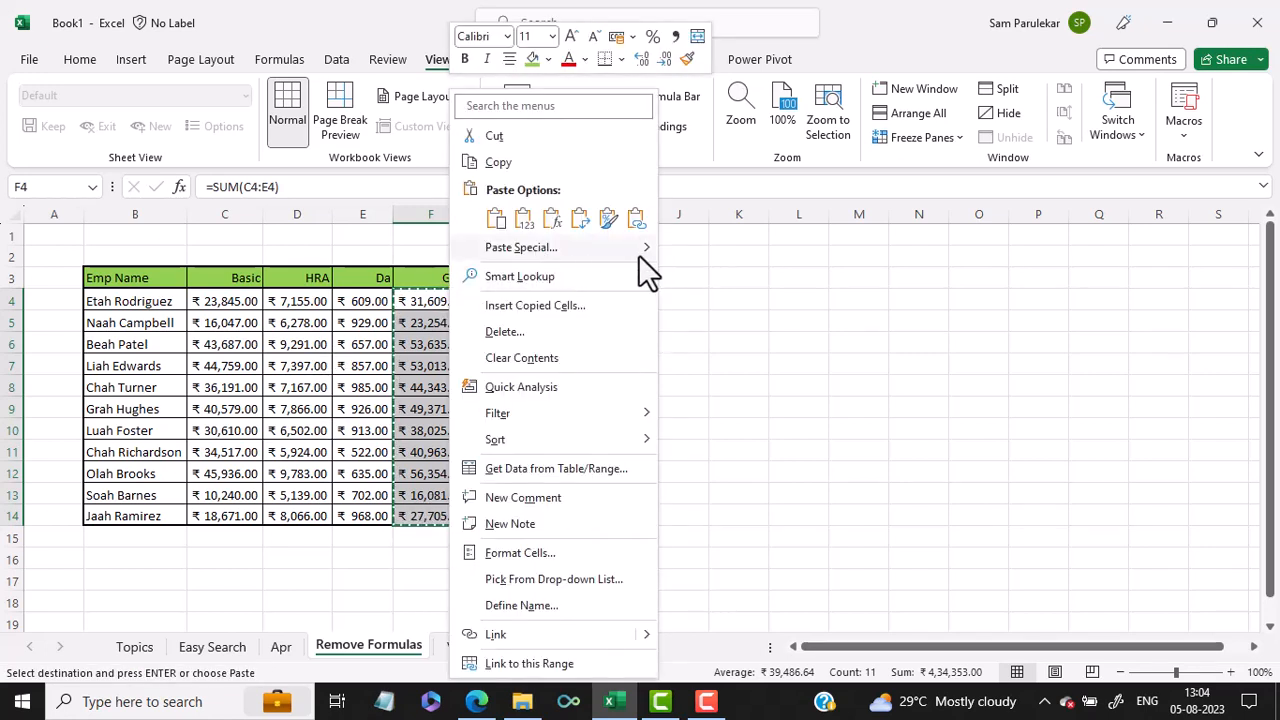
mouse_move(640, 254)
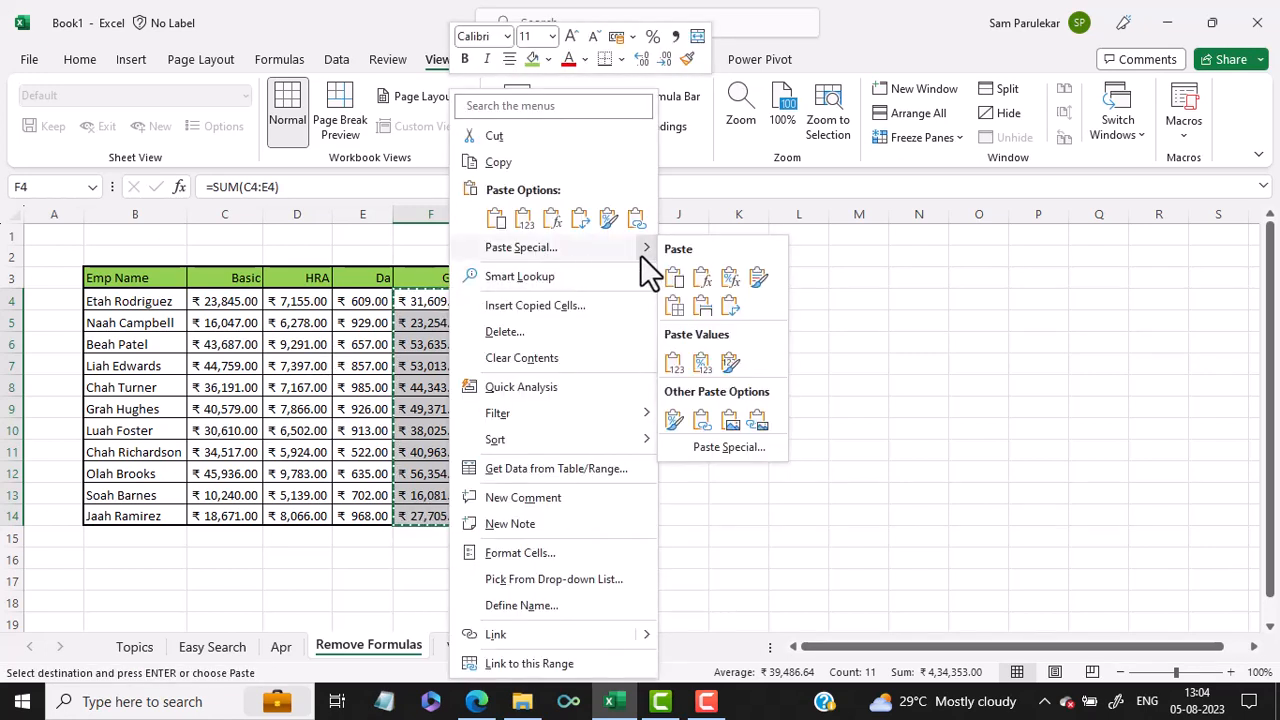
left_click(712, 447)
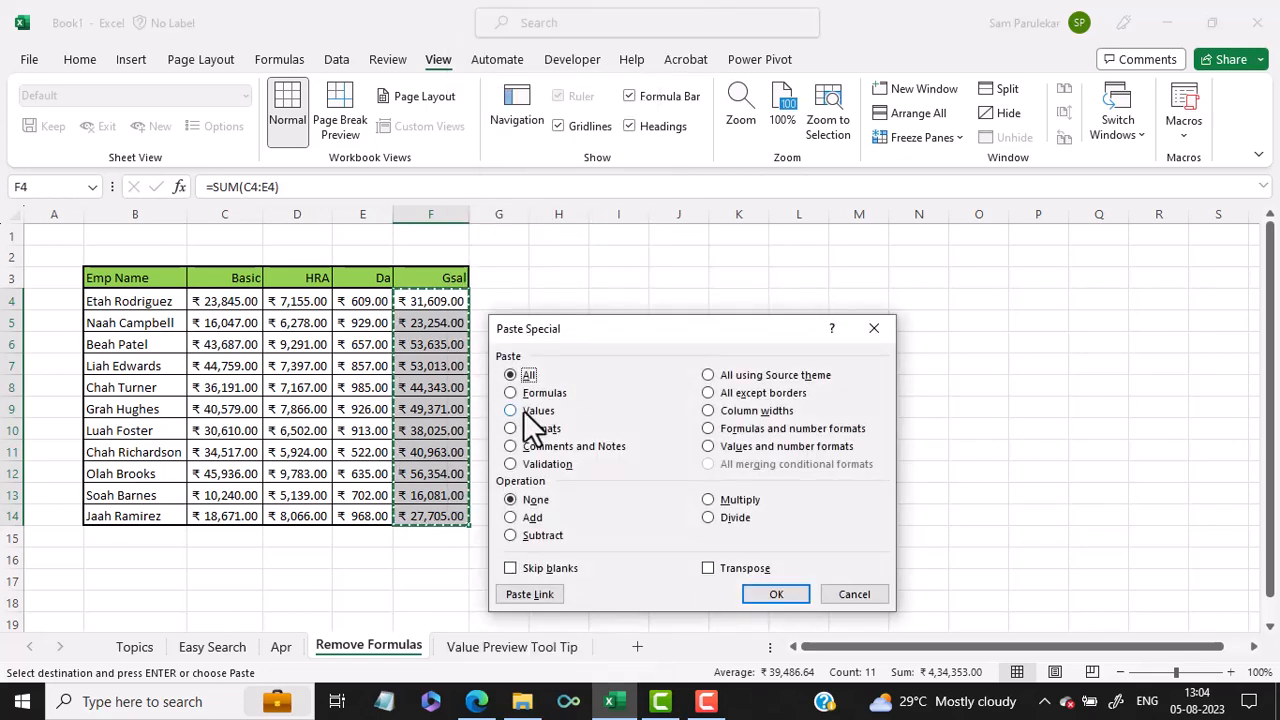
left_click(846, 597)
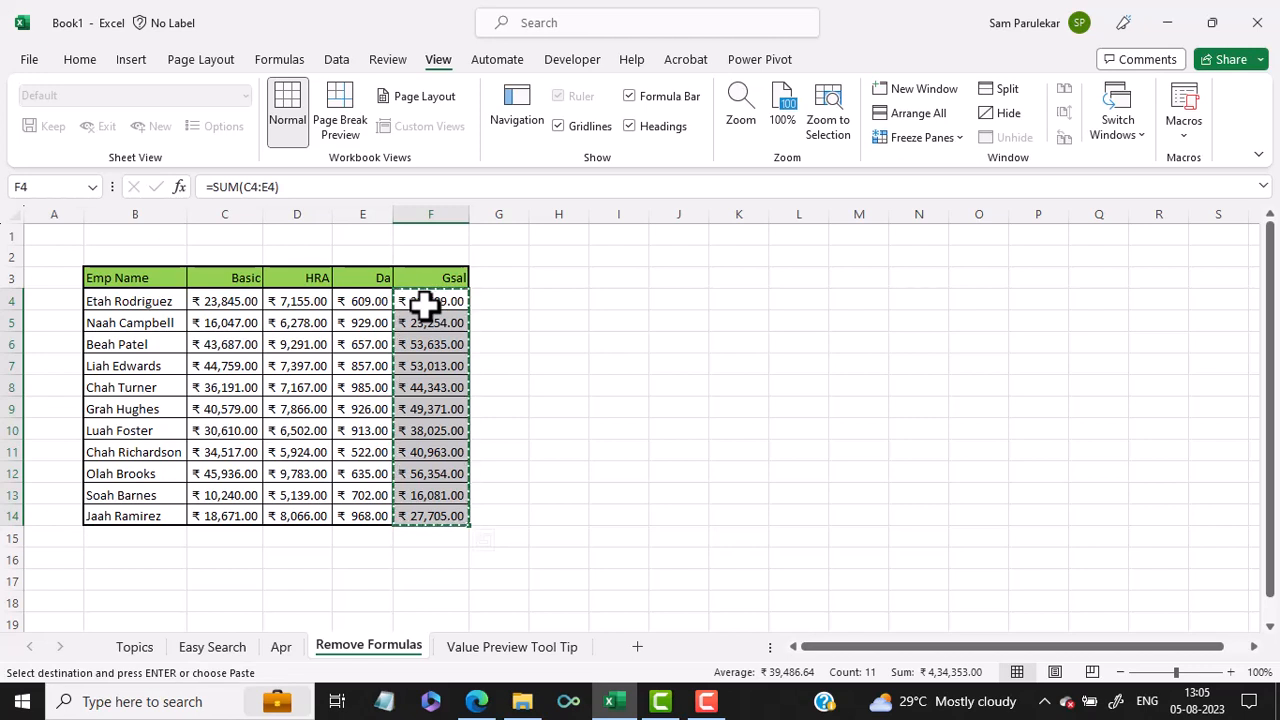
Step: Paste the copied Gsal cells over F4:F14 as values only and reselect the range to check the formulas
key("ctrl+shift+v")
left_click(514, 345)
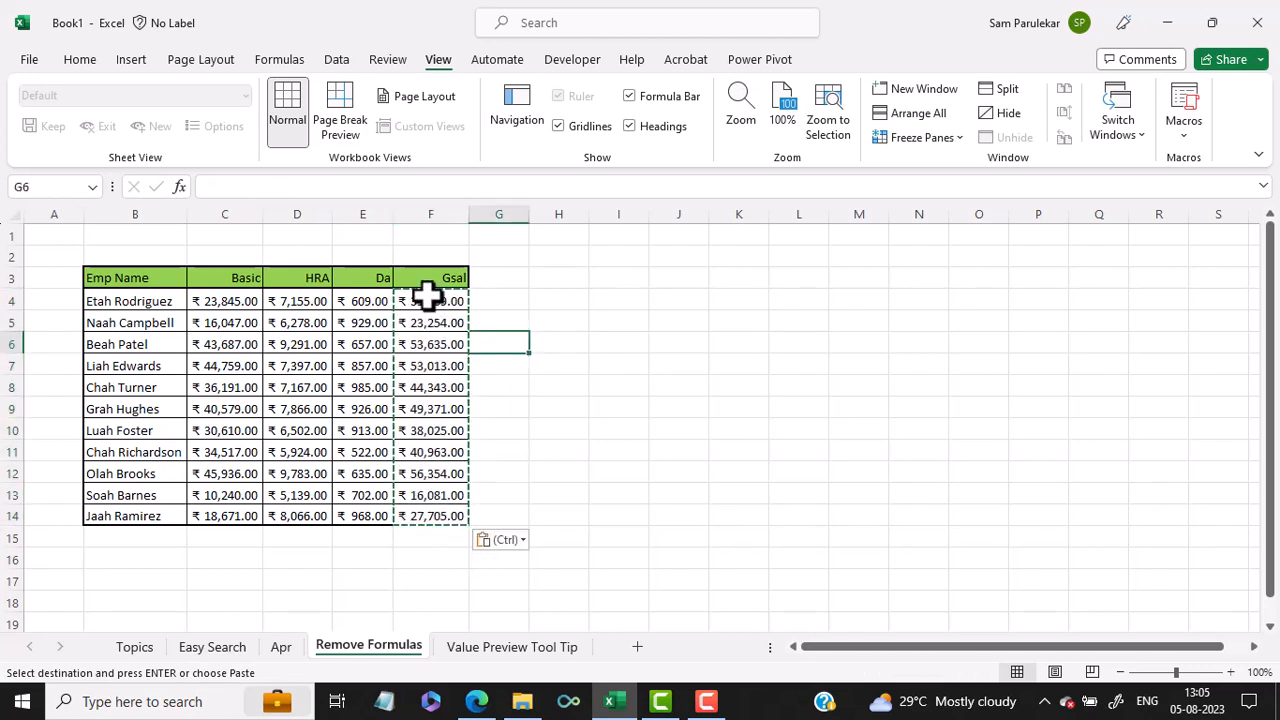
left_click_drag(427, 295, 430, 508)
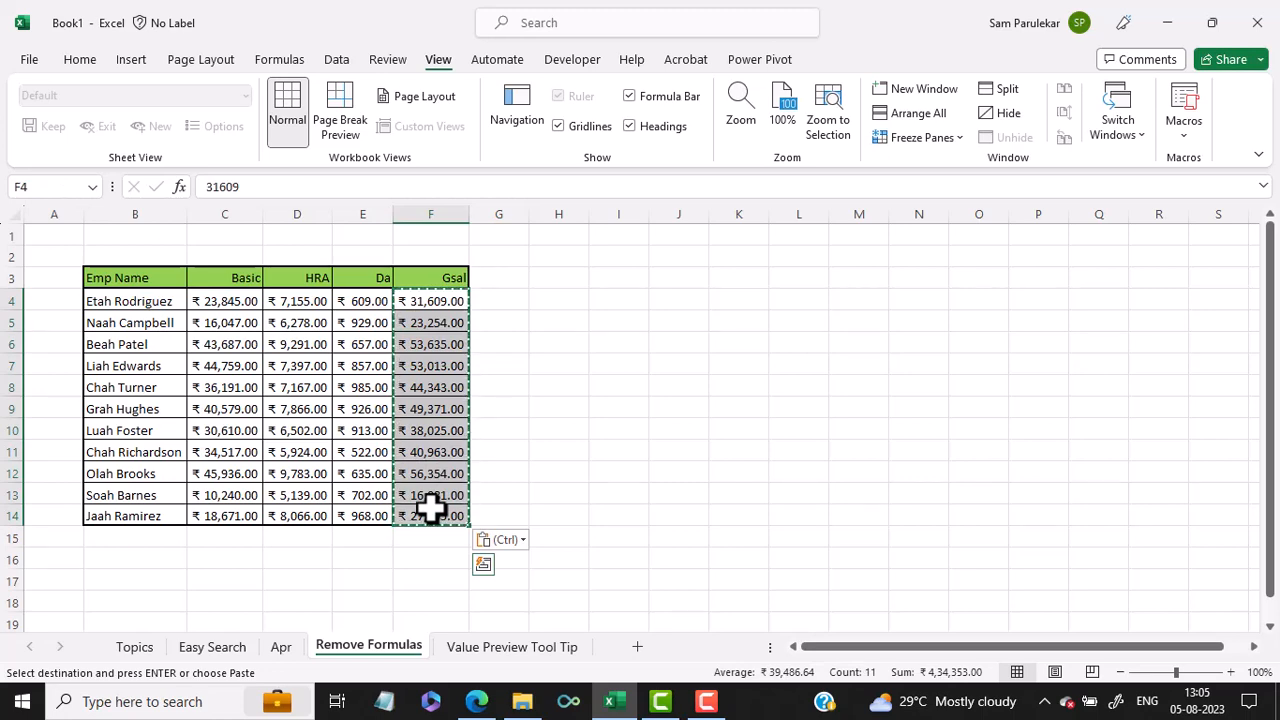
Step: Check the new keyboard shortcuts listed on the Topics sheet, return to Remove Formulas and clear the copy marquee
left_click(122, 648)
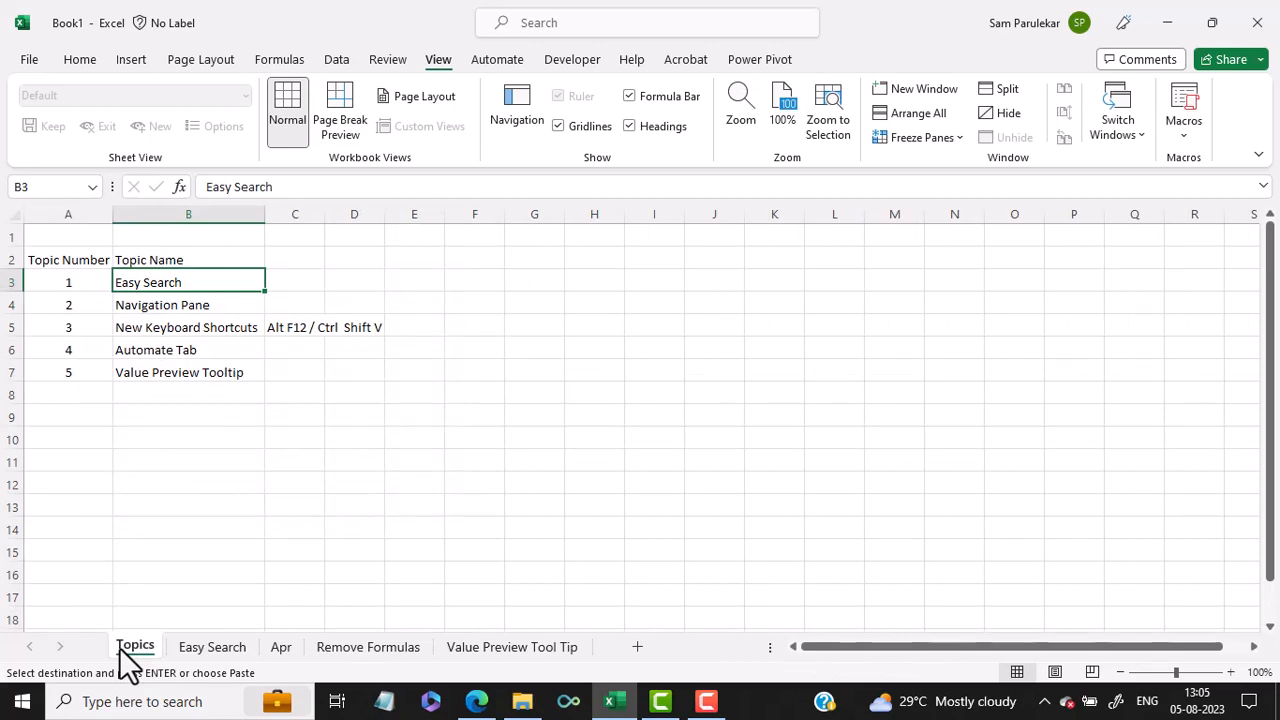
left_click(368, 648)
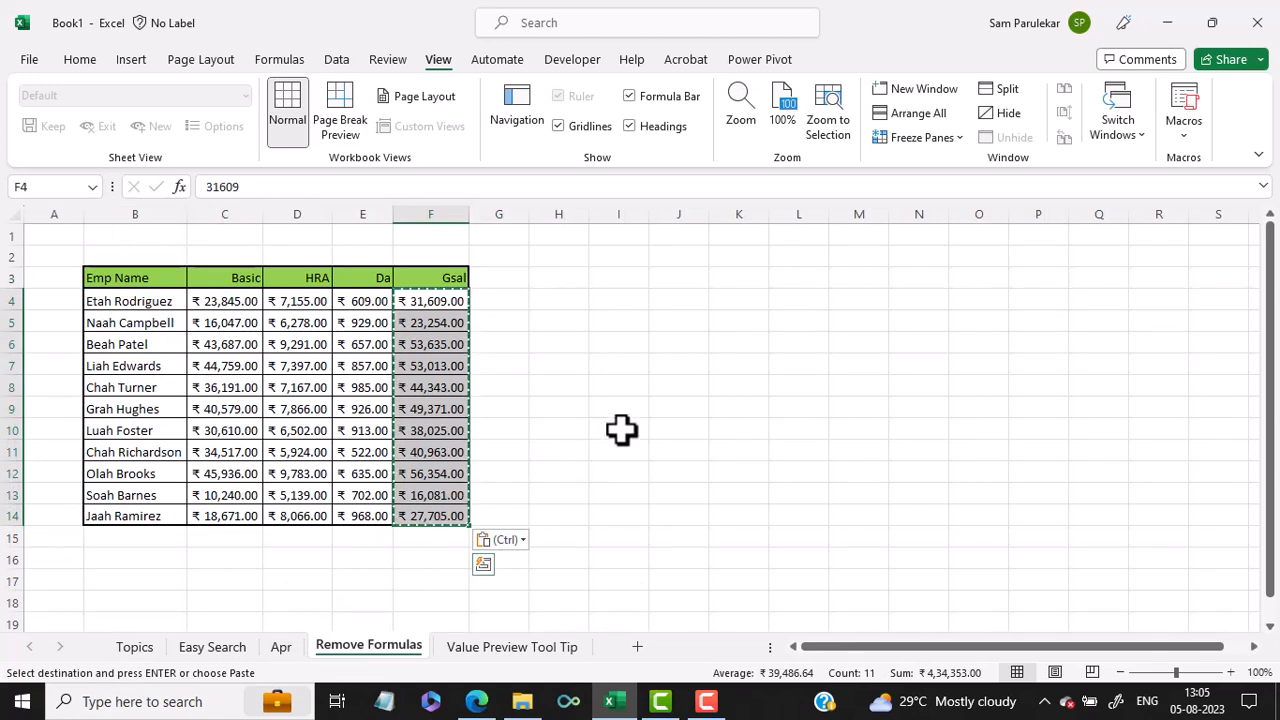
key("Escape")
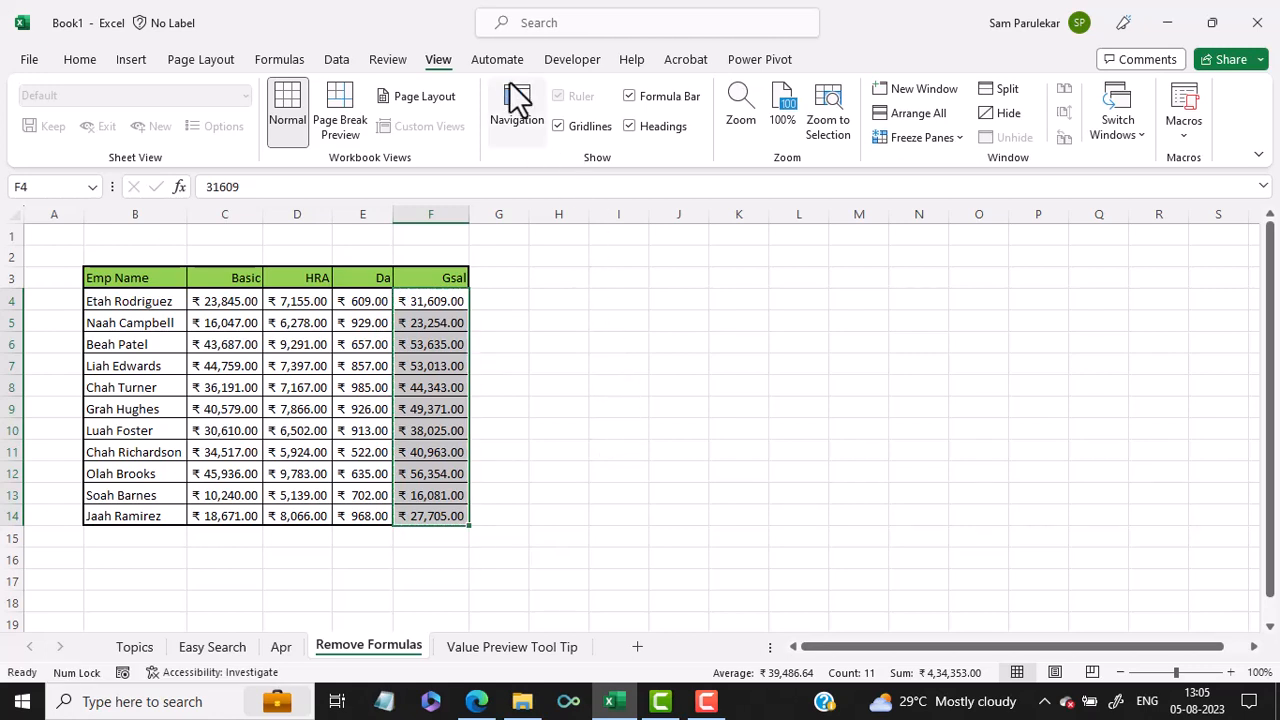
Step: Review the expanded gallery of sample Office Scripts without running any of them
left_click(508, 62)
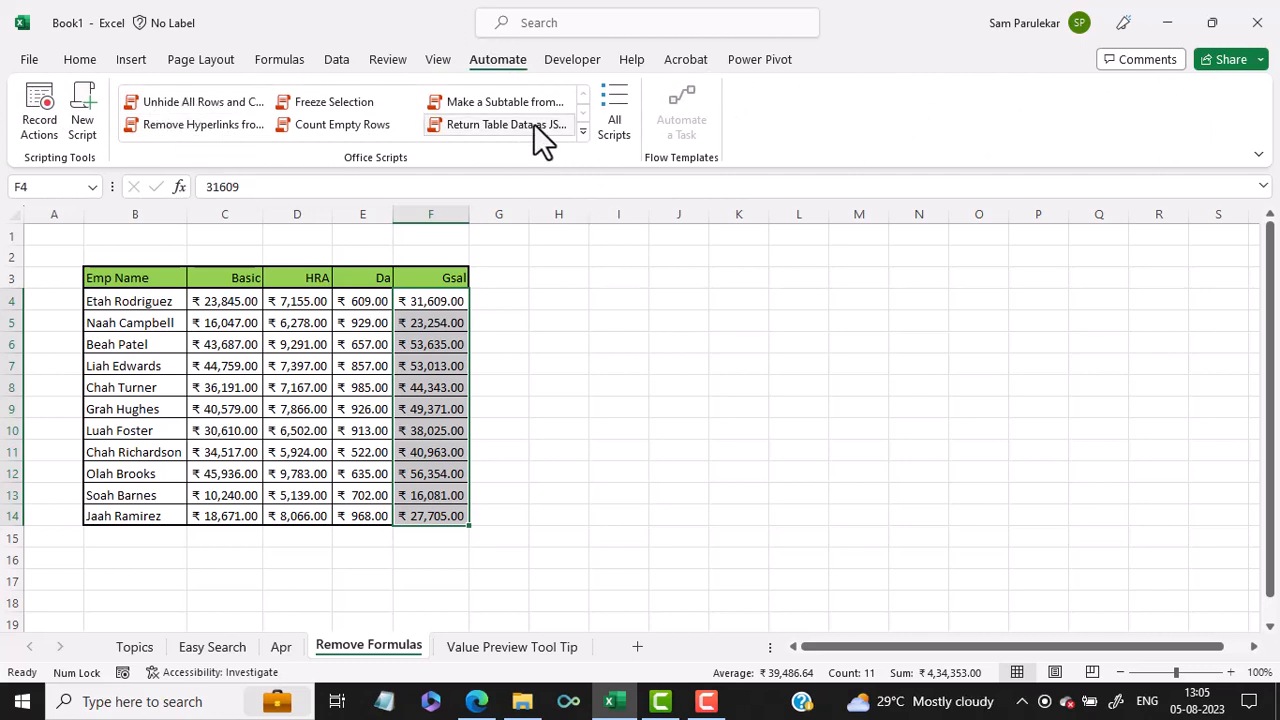
left_click(583, 131)
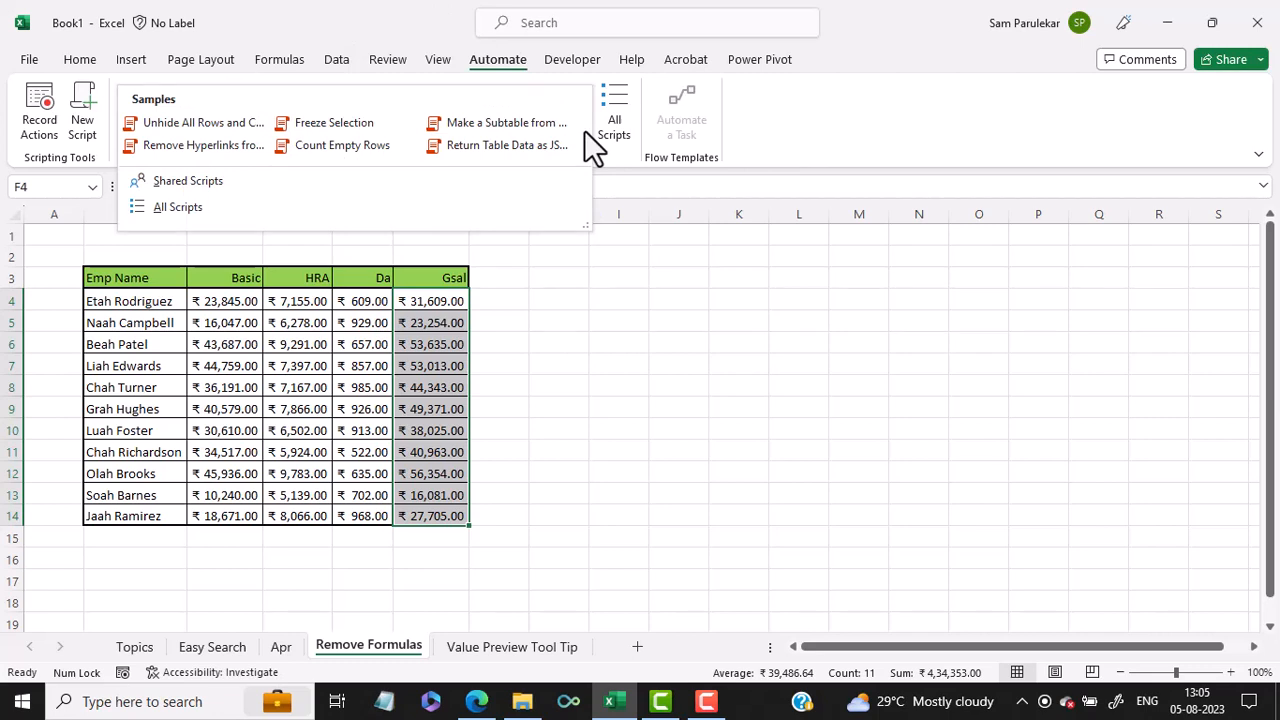
left_click(604, 288)
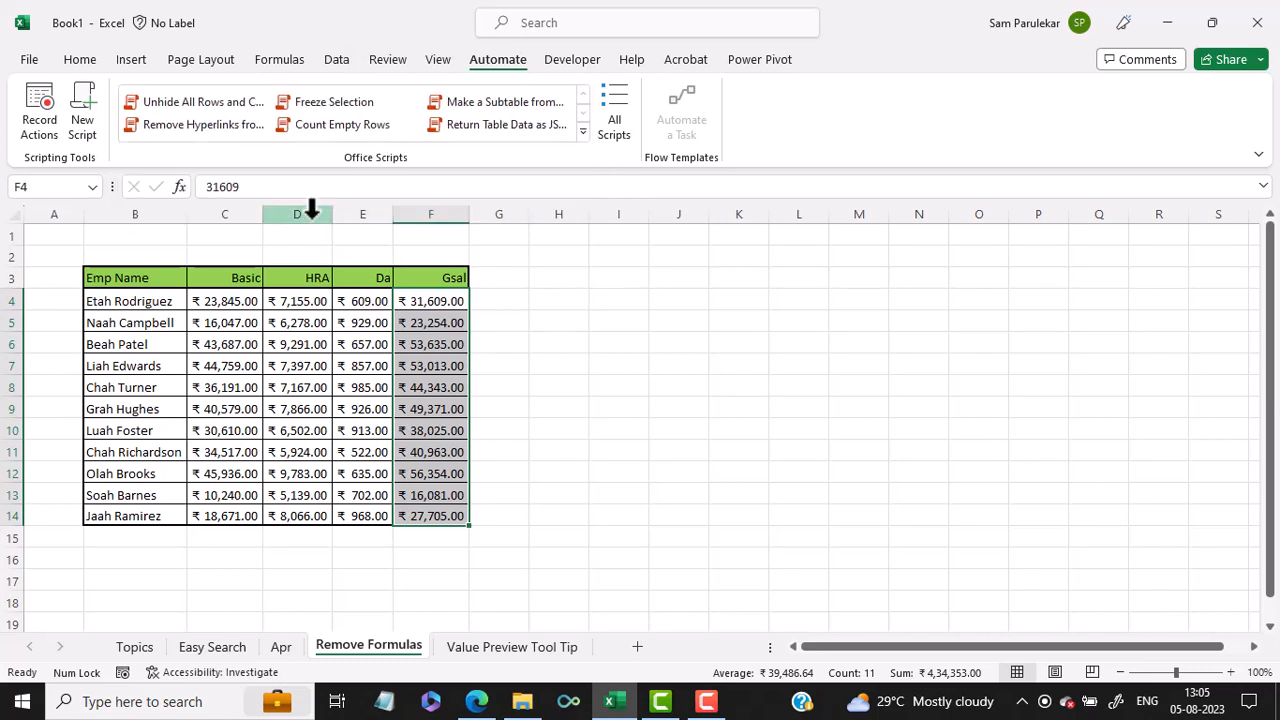
Step: Hide columns D to F (HRA, Da and Gsal) on the Remove Formulas sheet
left_click_drag(312, 210, 437, 228)
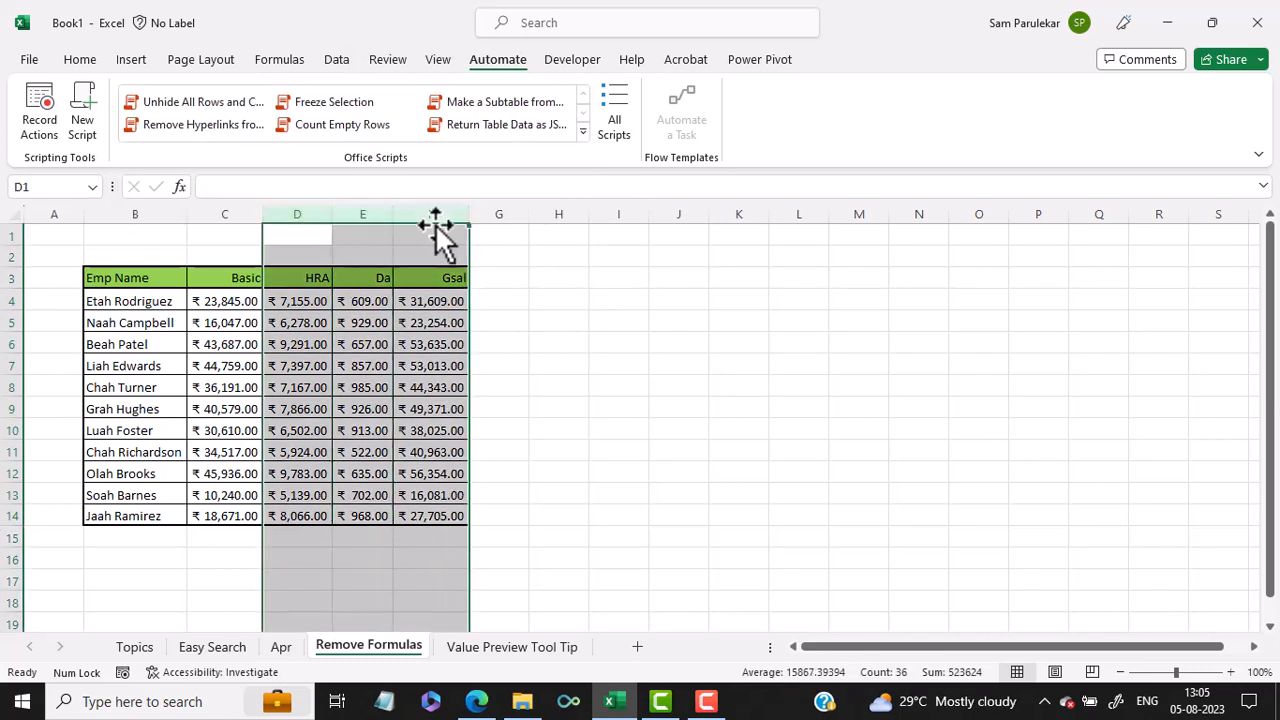
right_click(392, 333)
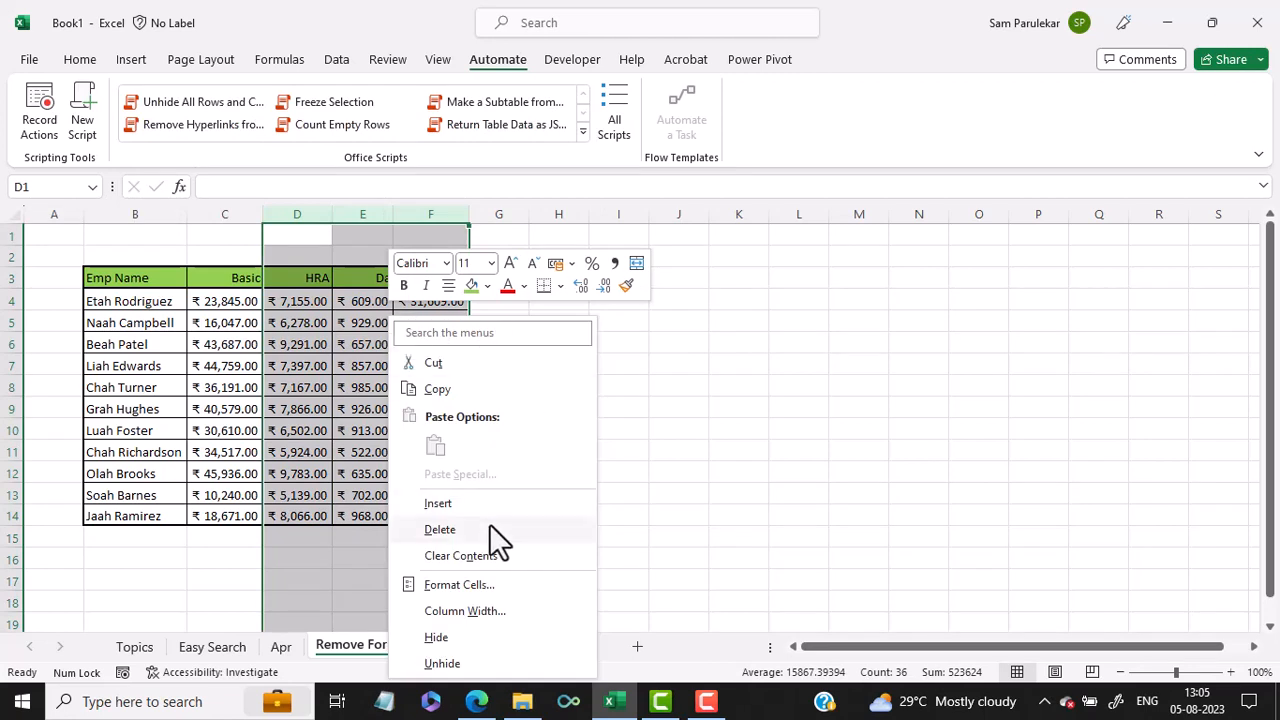
left_click(463, 648)
left_click(663, 434)
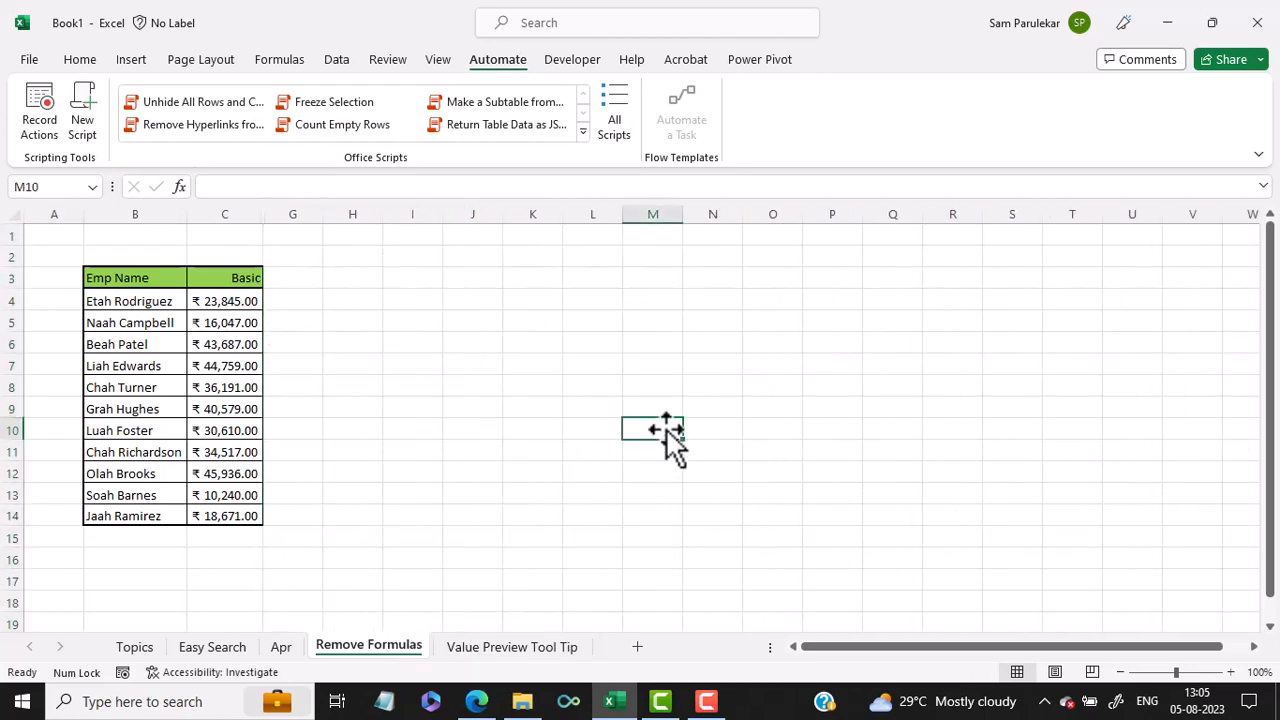
Step: Run the sample script Unhide All Rows and Columns on the Remove Formulas sheet and close the Code Editor
left_click(172, 104)
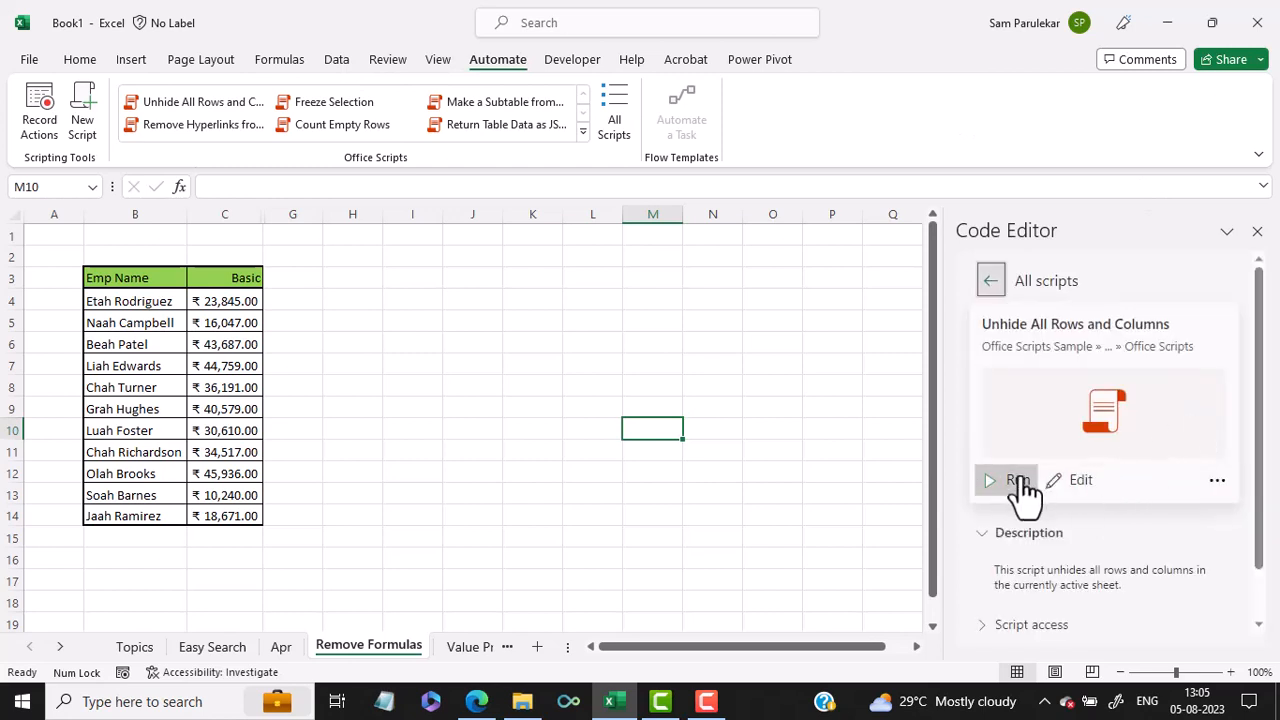
left_click(1018, 481)
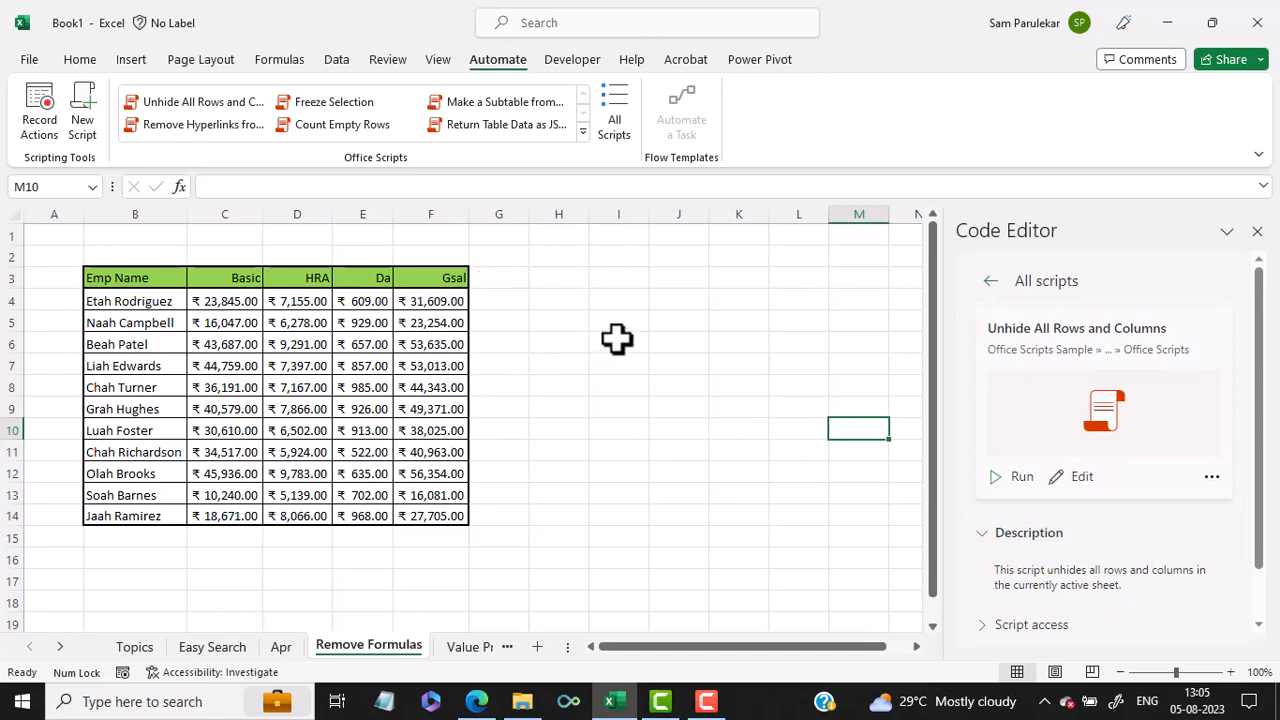
left_click(1258, 232)
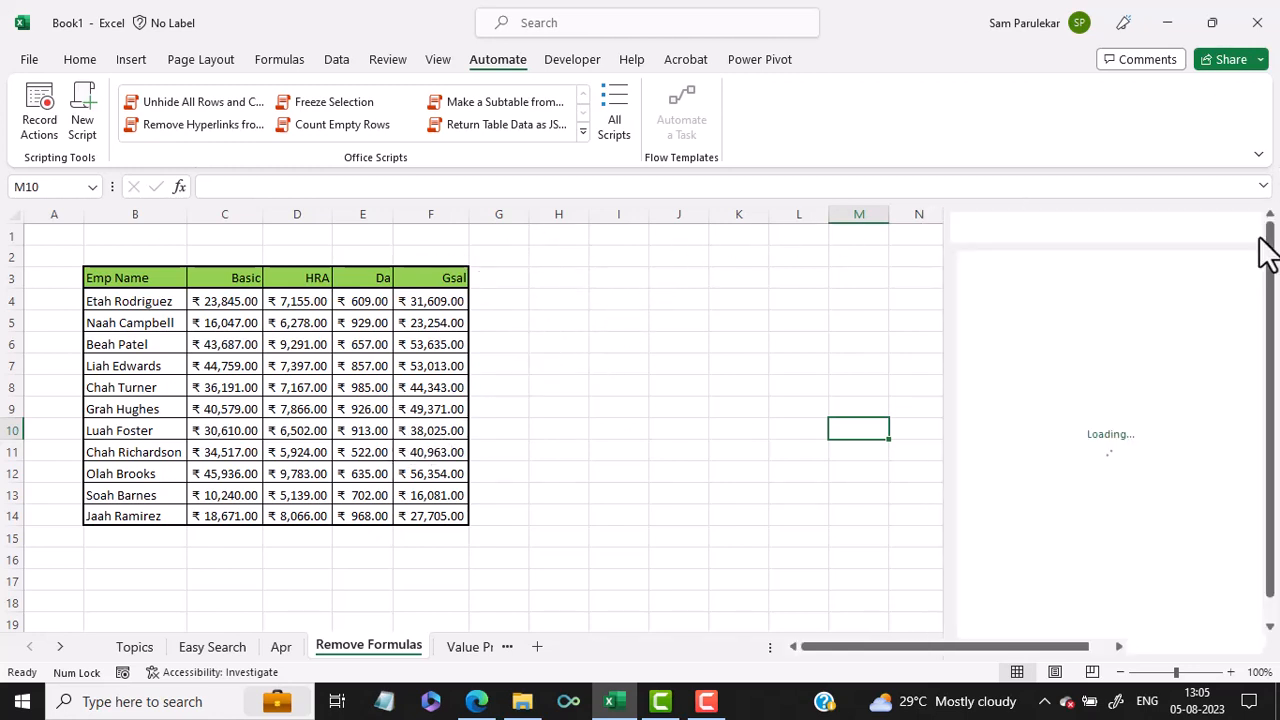
Step: Start recording actions as an Office Script and enter "Recoding Schedule" in cell H3
left_click(549, 278)
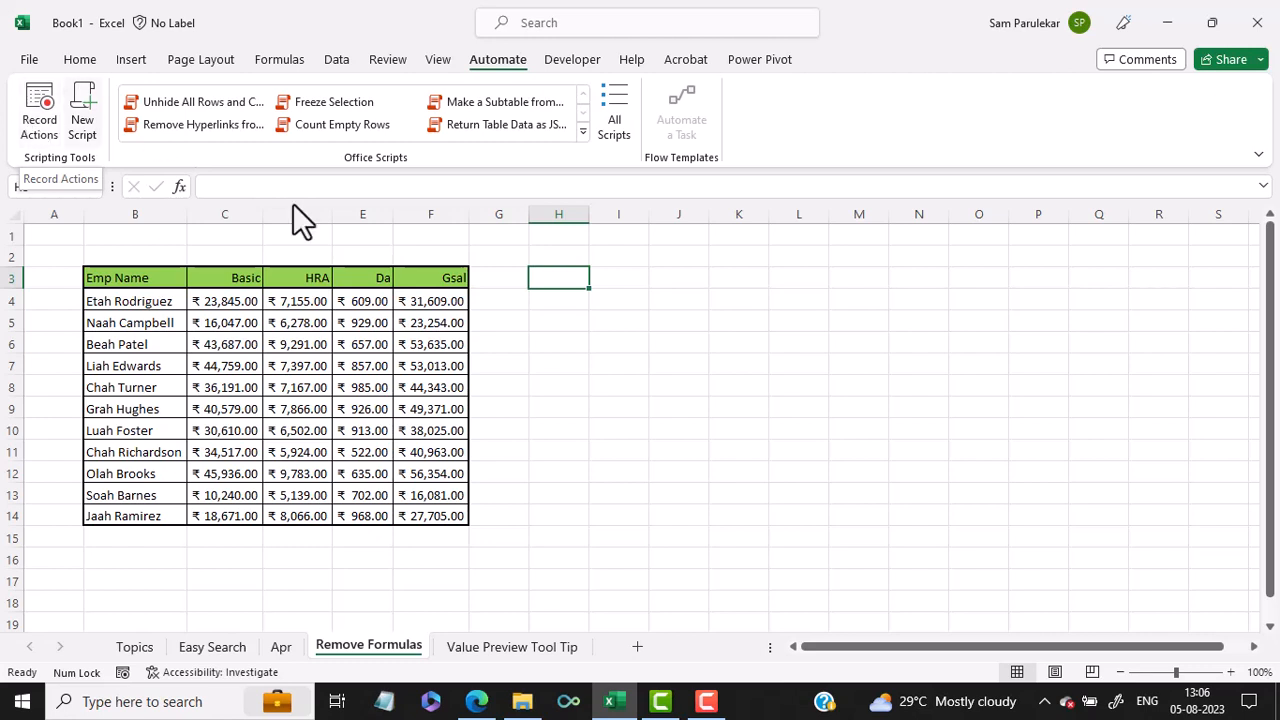
left_click(39, 112)
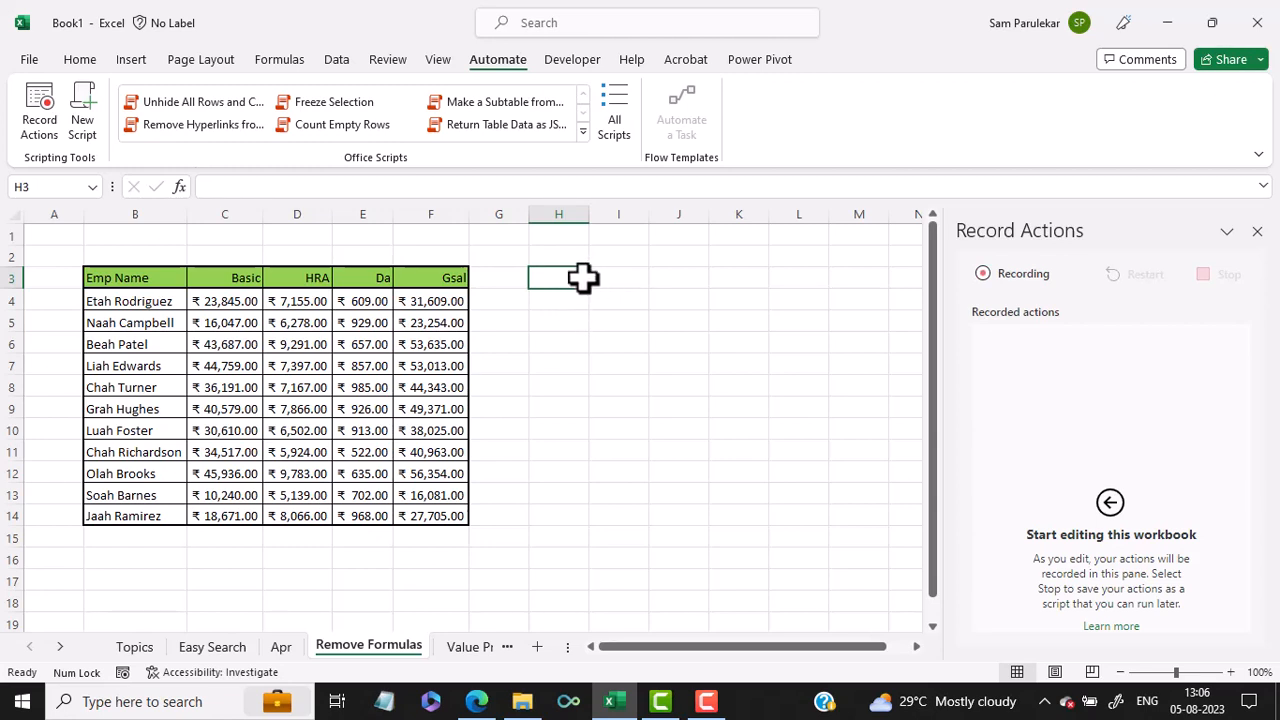
type("Recoding Schedule")
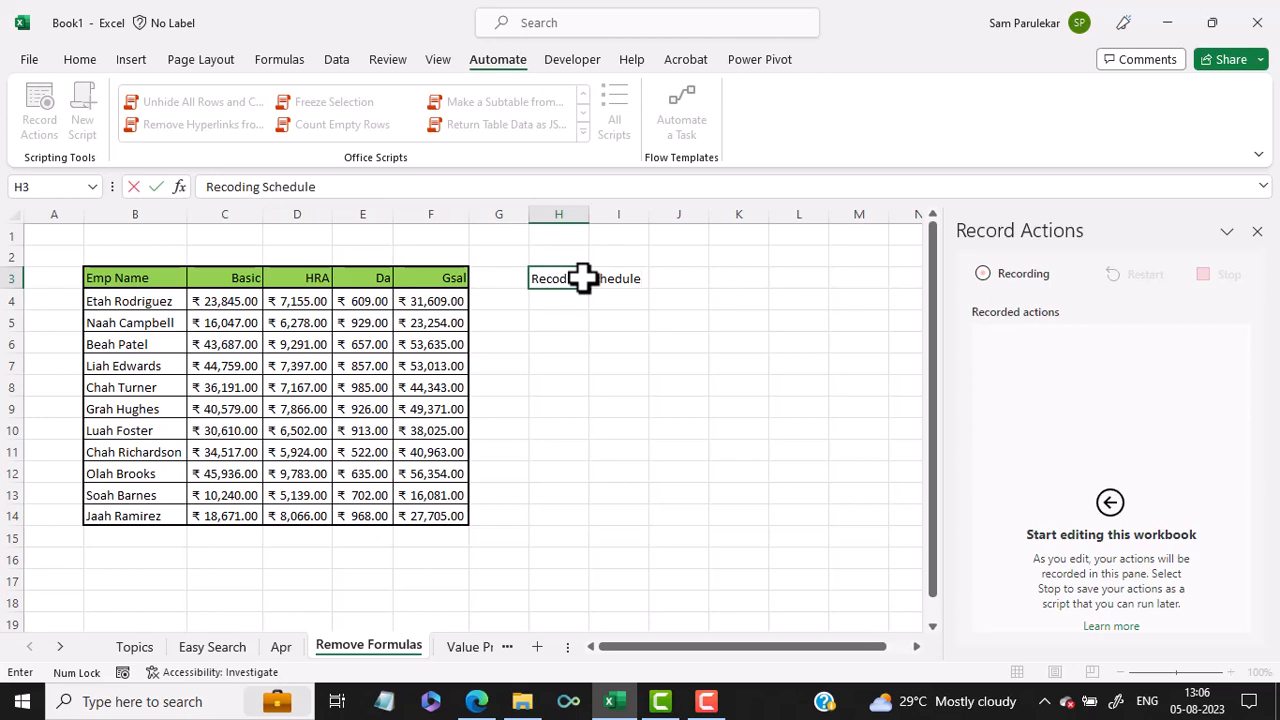
key("ctrl+Return")
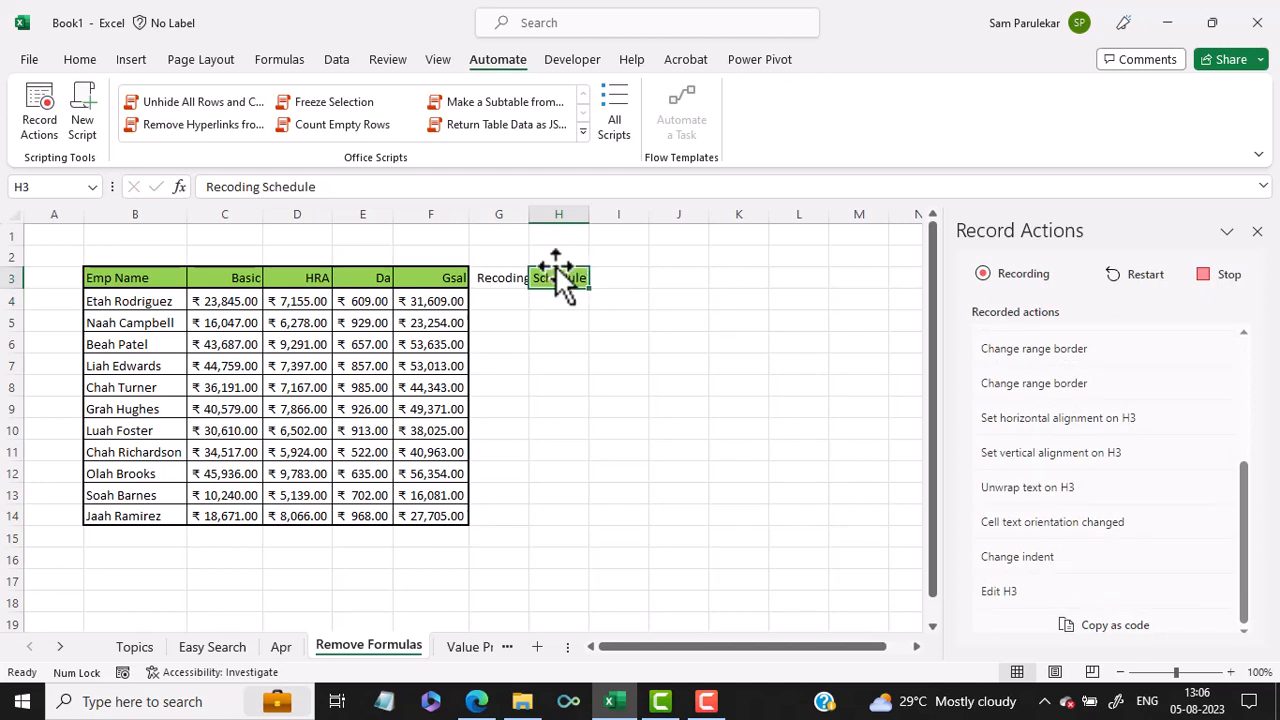
Step: Format the heading in H3 with left alignment and font size 12, and autofit column H
left_click(84, 62)
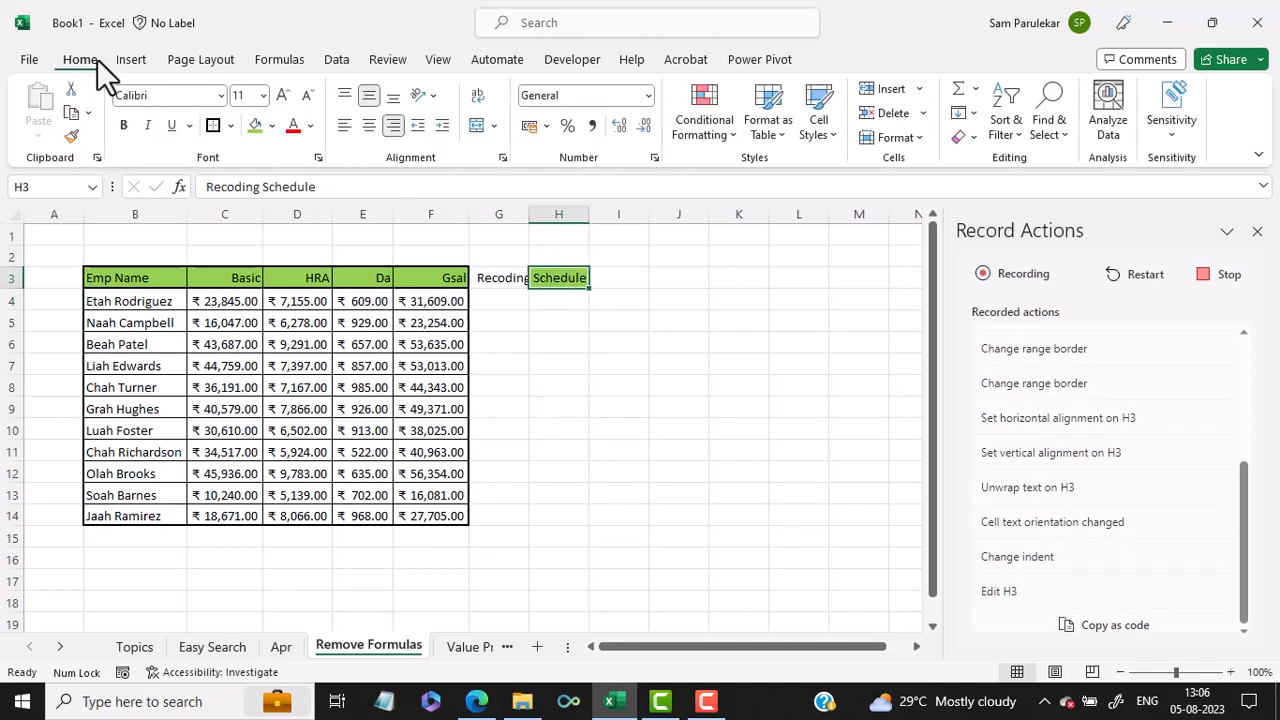
left_click(344, 126)
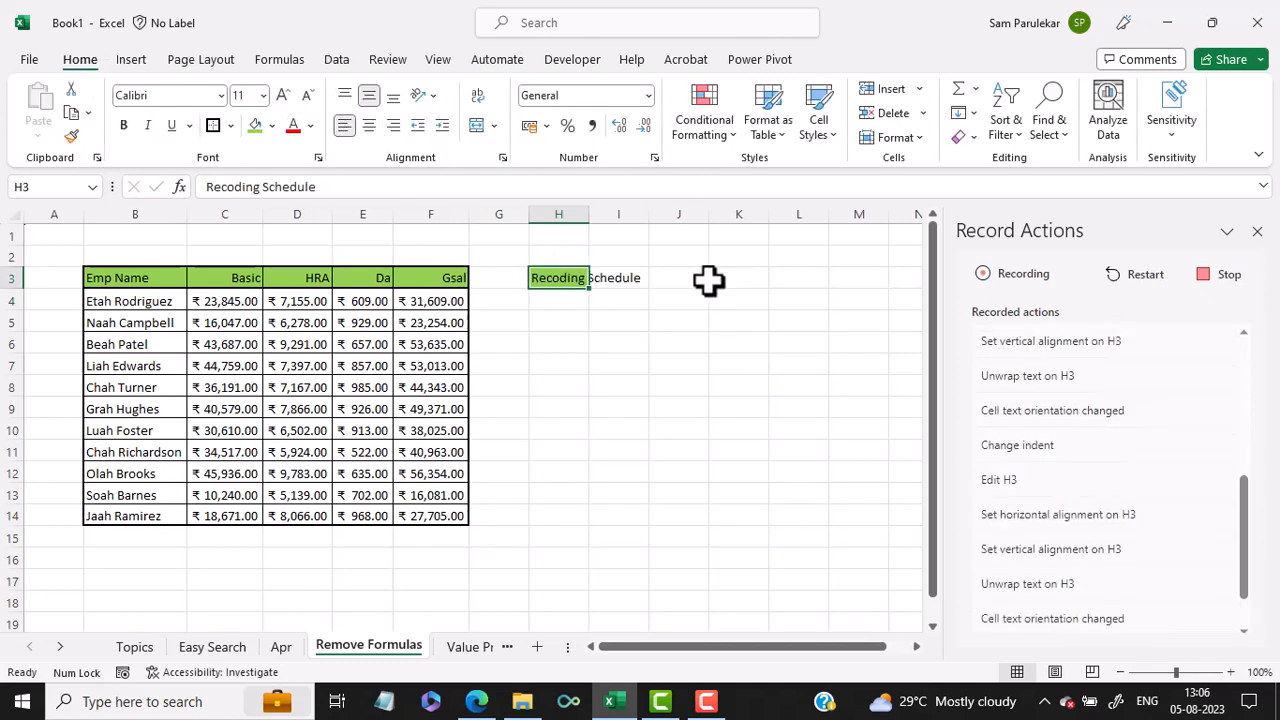
double_click(590, 214)
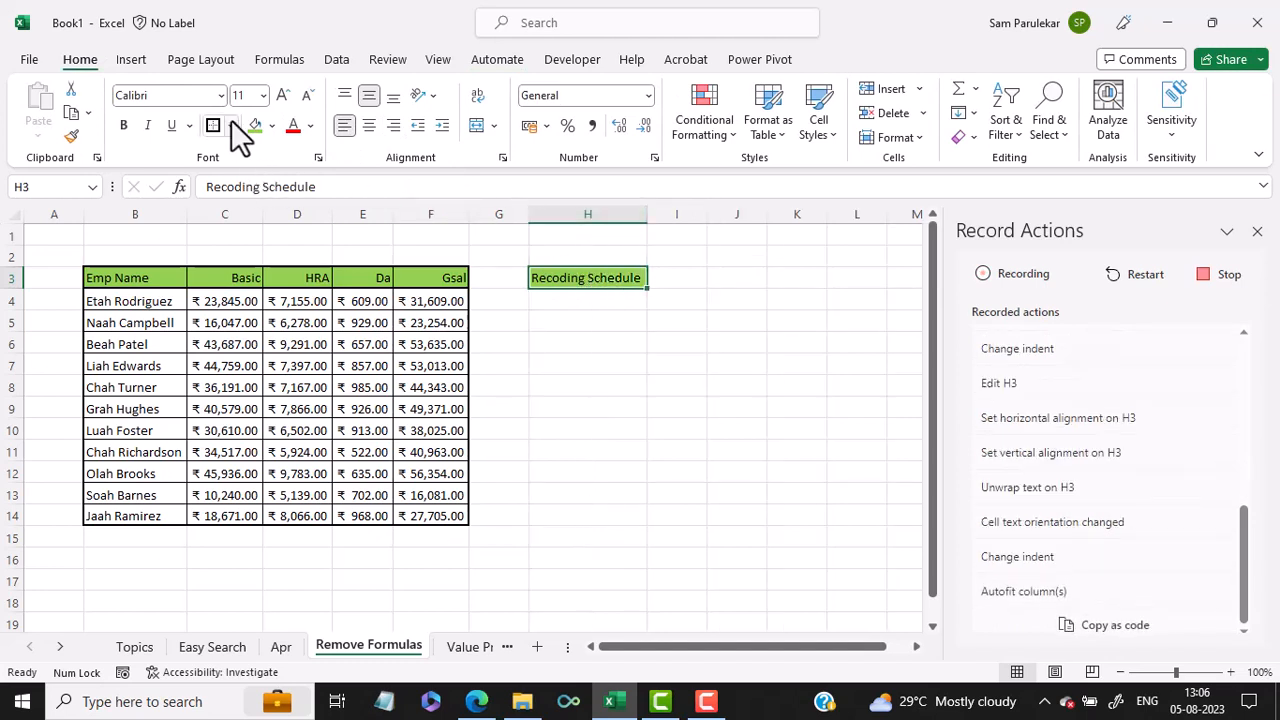
left_click(283, 95)
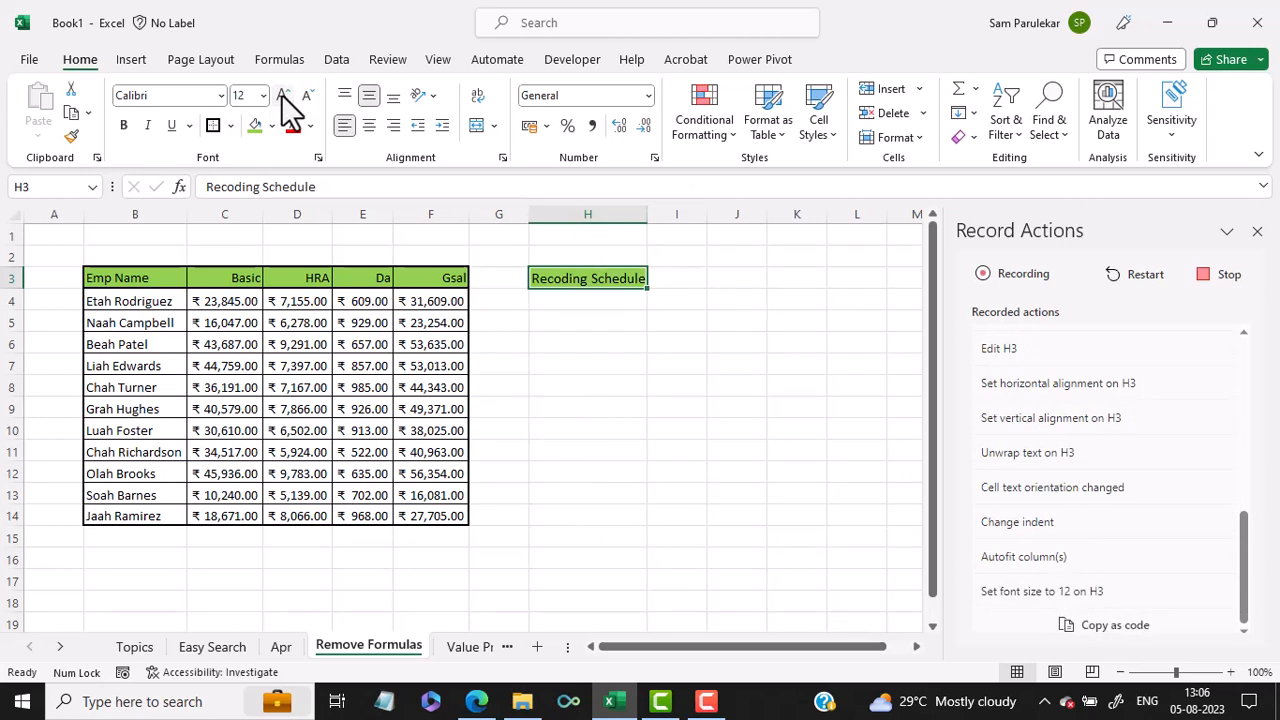
Step: Correct the text in H3 to "Recording Schedule" and autofit column H to it
left_click(228, 187)
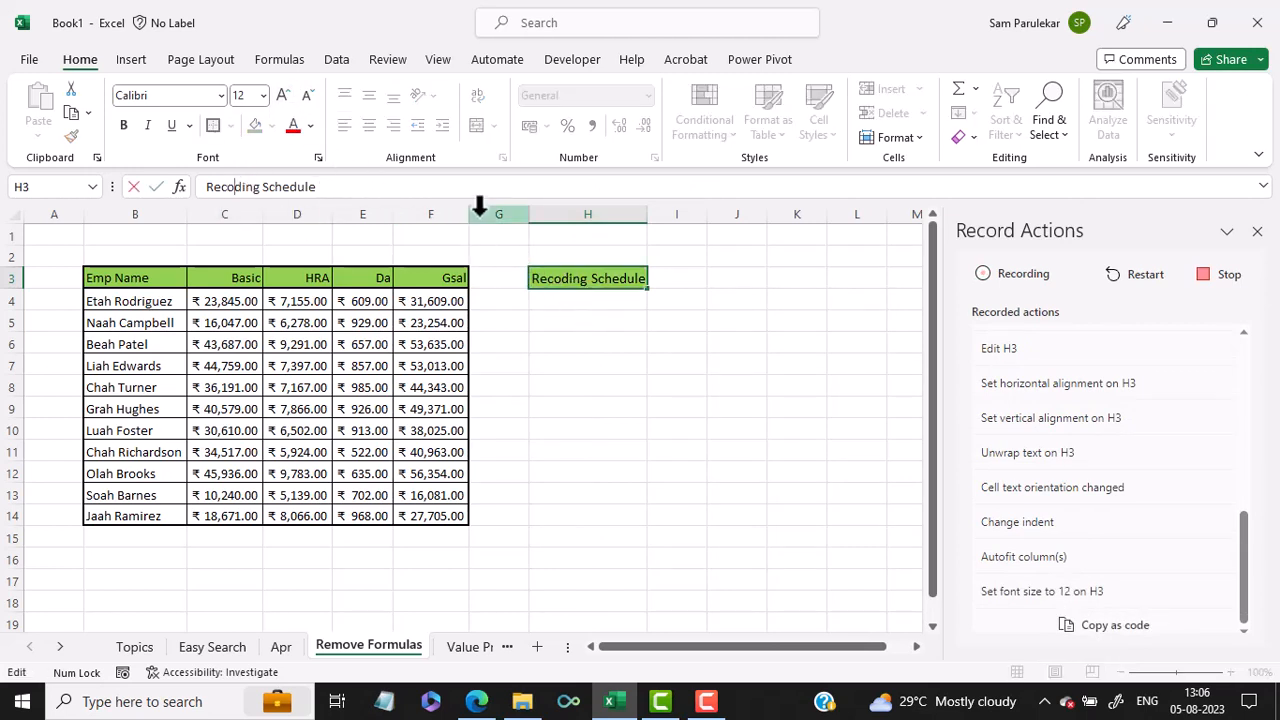
type("r")
key("Return")
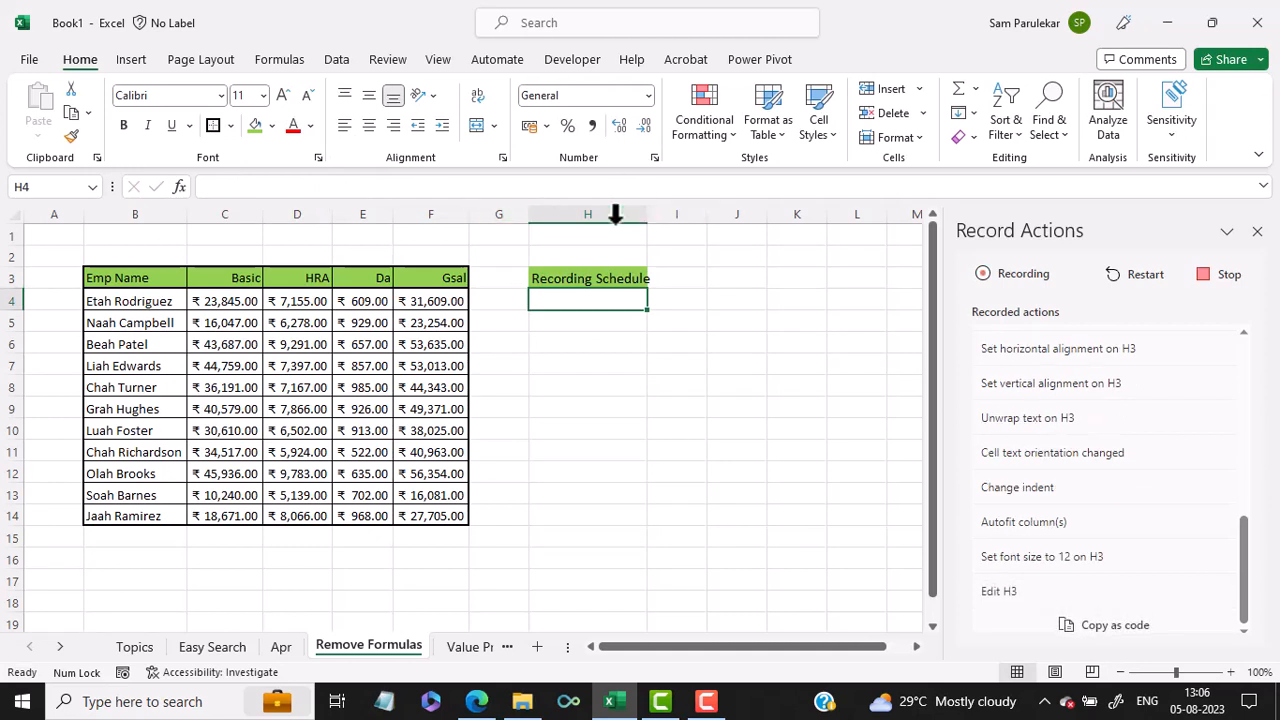
double_click(648, 214)
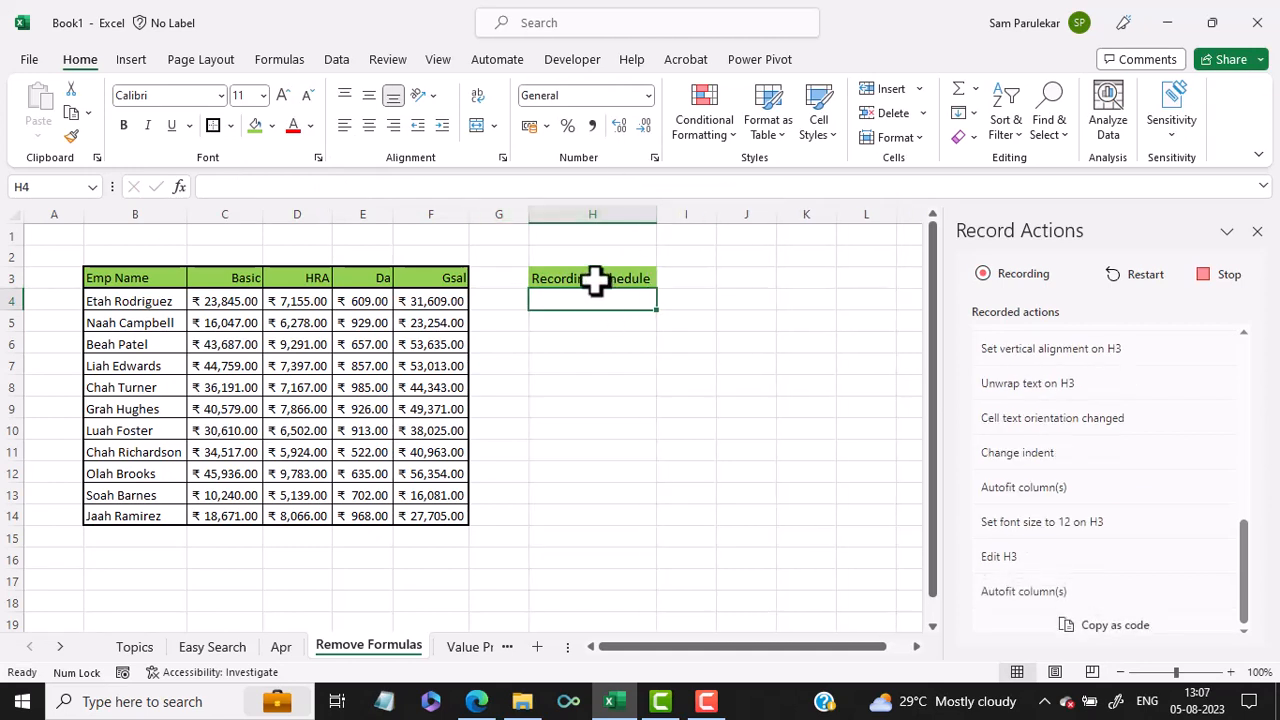
Step: Apply a Top and Bottom Border to the range H3:K3
left_click_drag(595, 281, 830, 282)
left_click(229, 126)
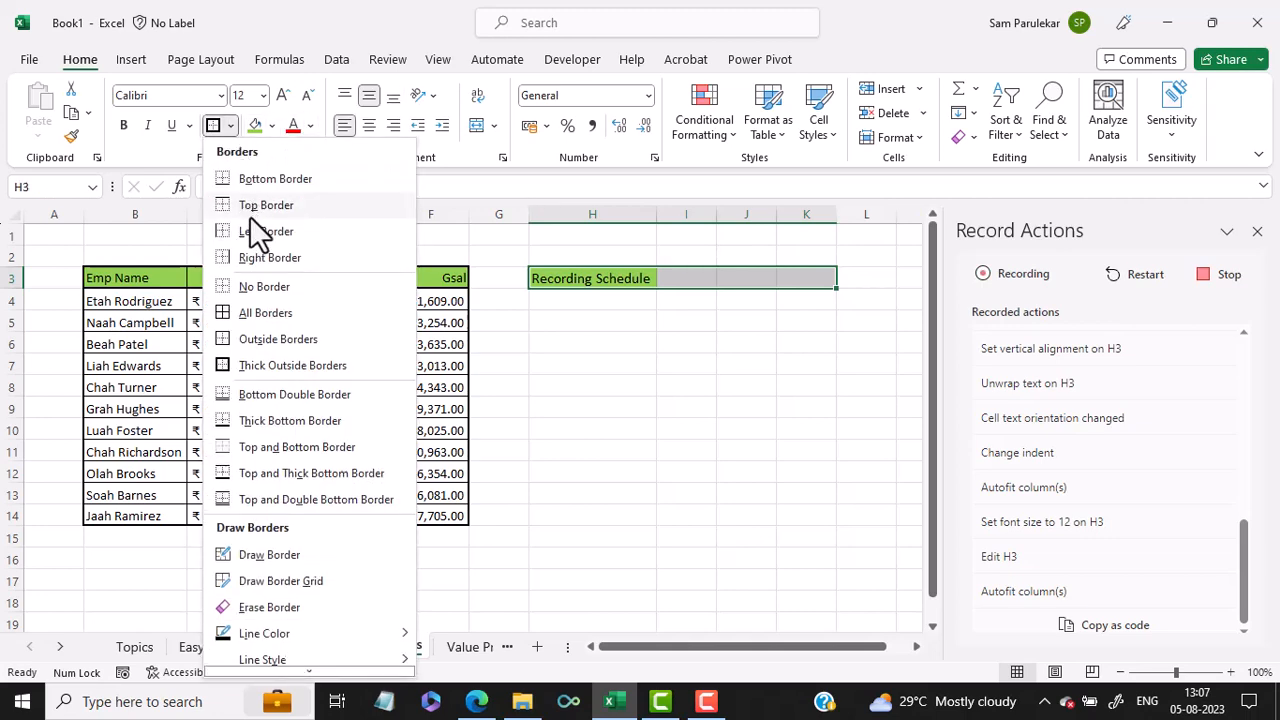
left_click(231, 456)
Step: Enter the formula =TODAY() in cell H5
left_click(576, 321)
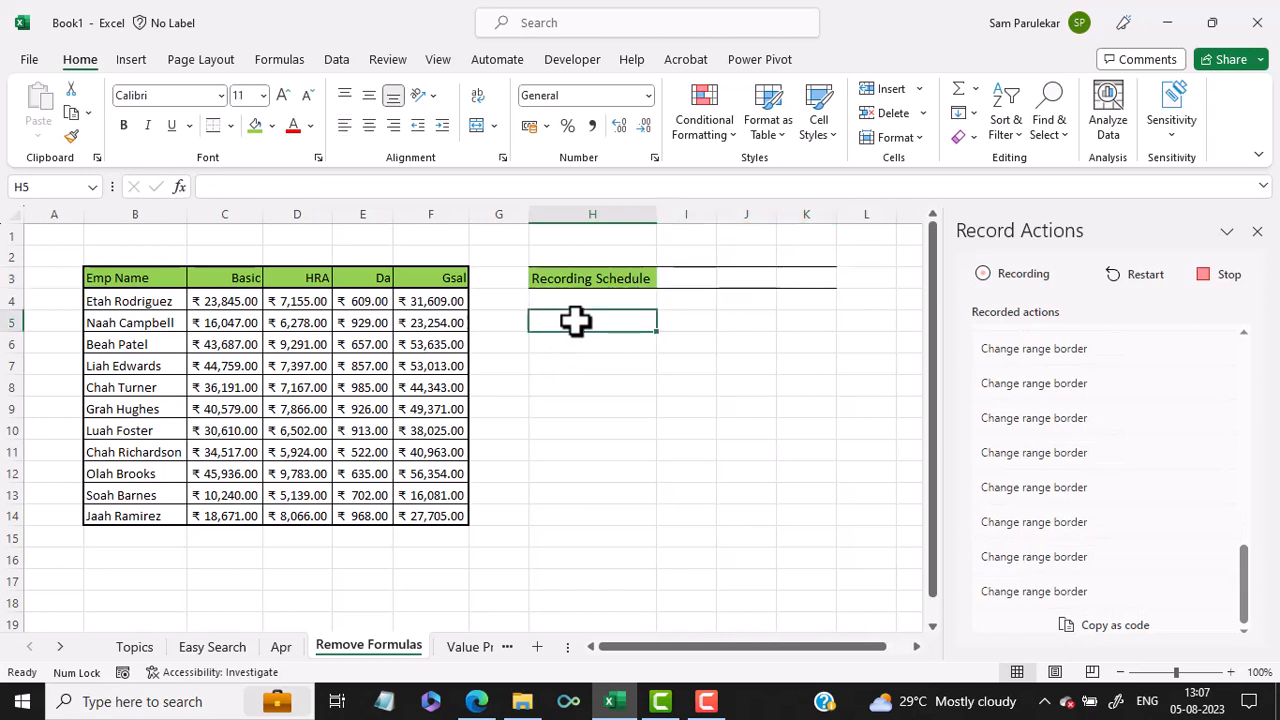
type("=t")
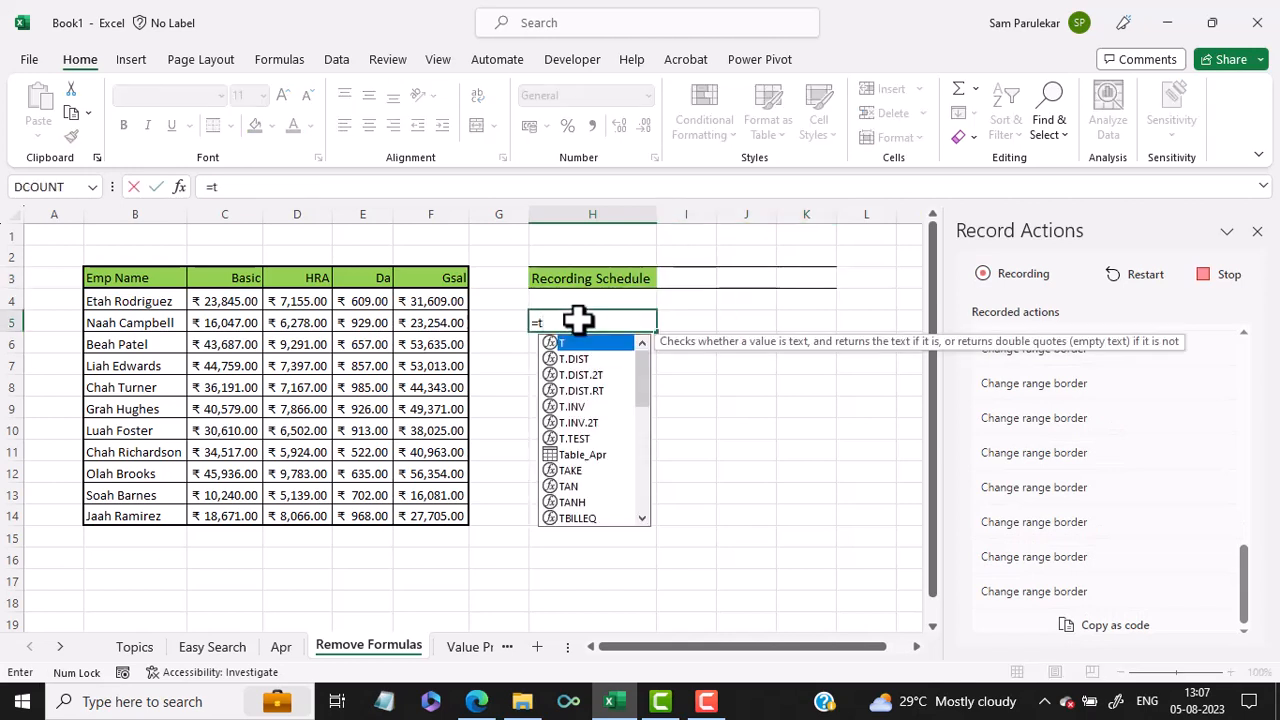
type("oday()")
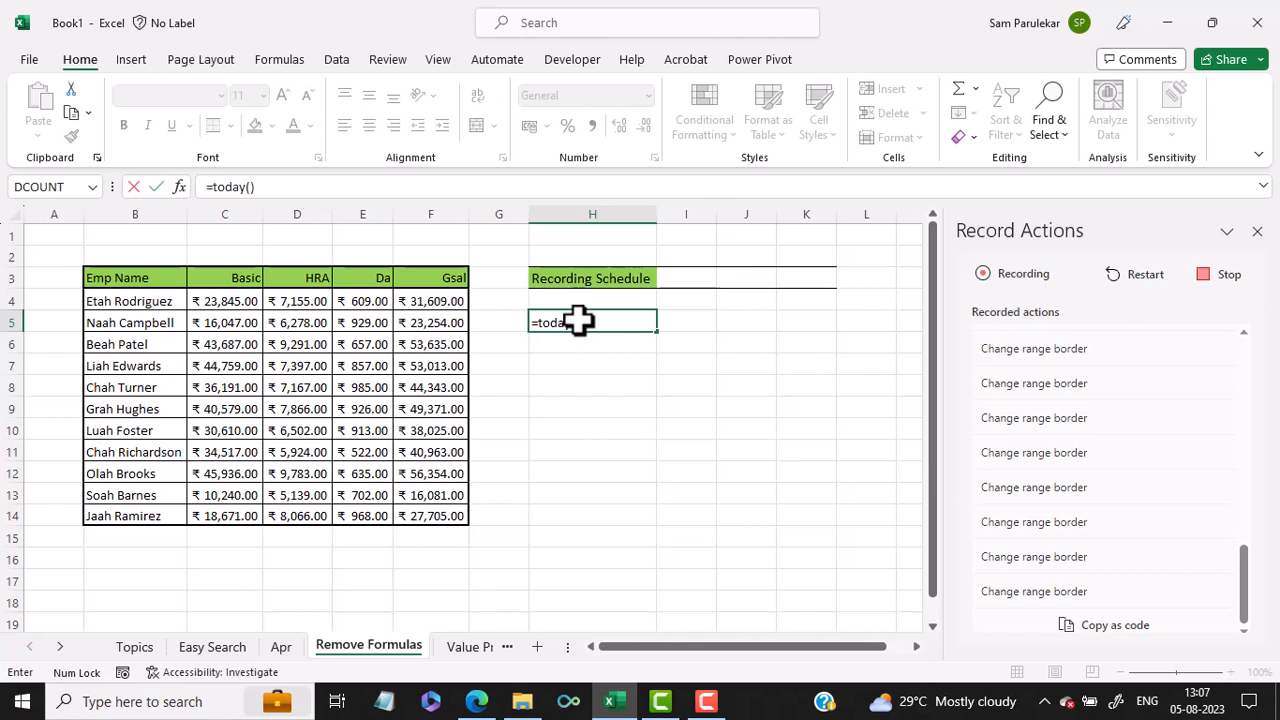
key("Return")
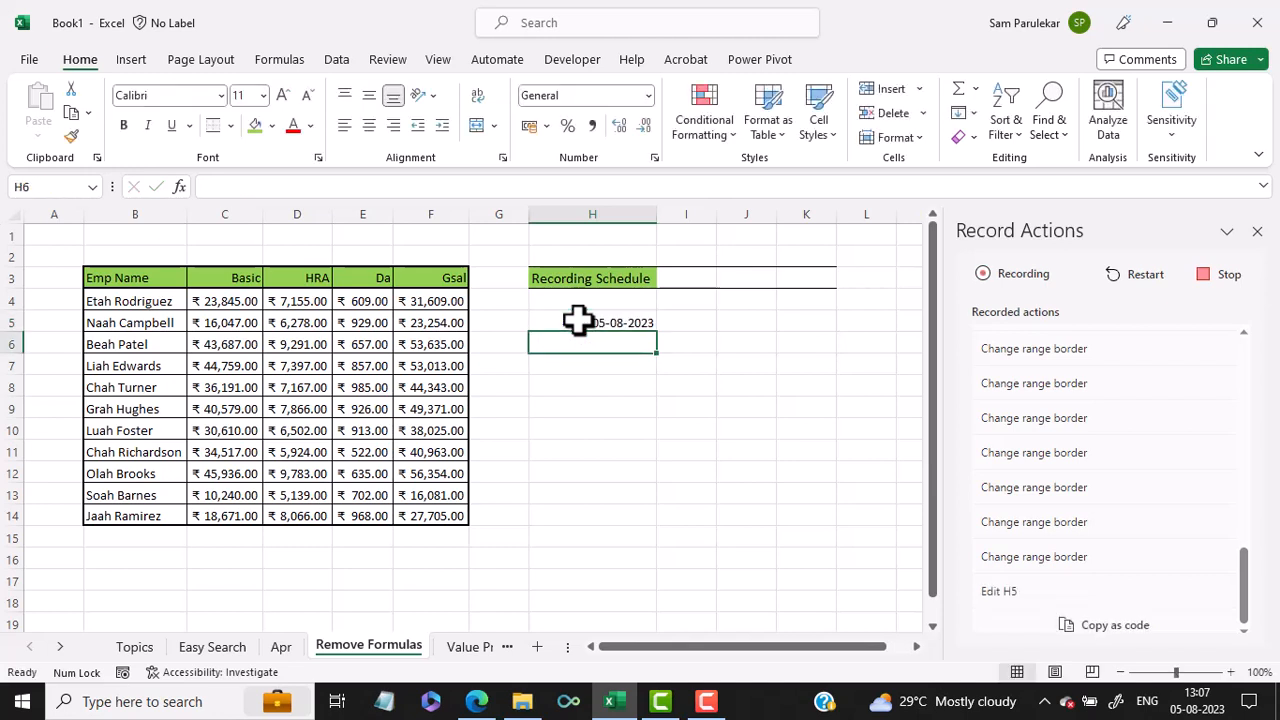
Step: Enter the formula =H5+1 in cell H6 and fill it down to H14
type("=")
left_click(577, 320)
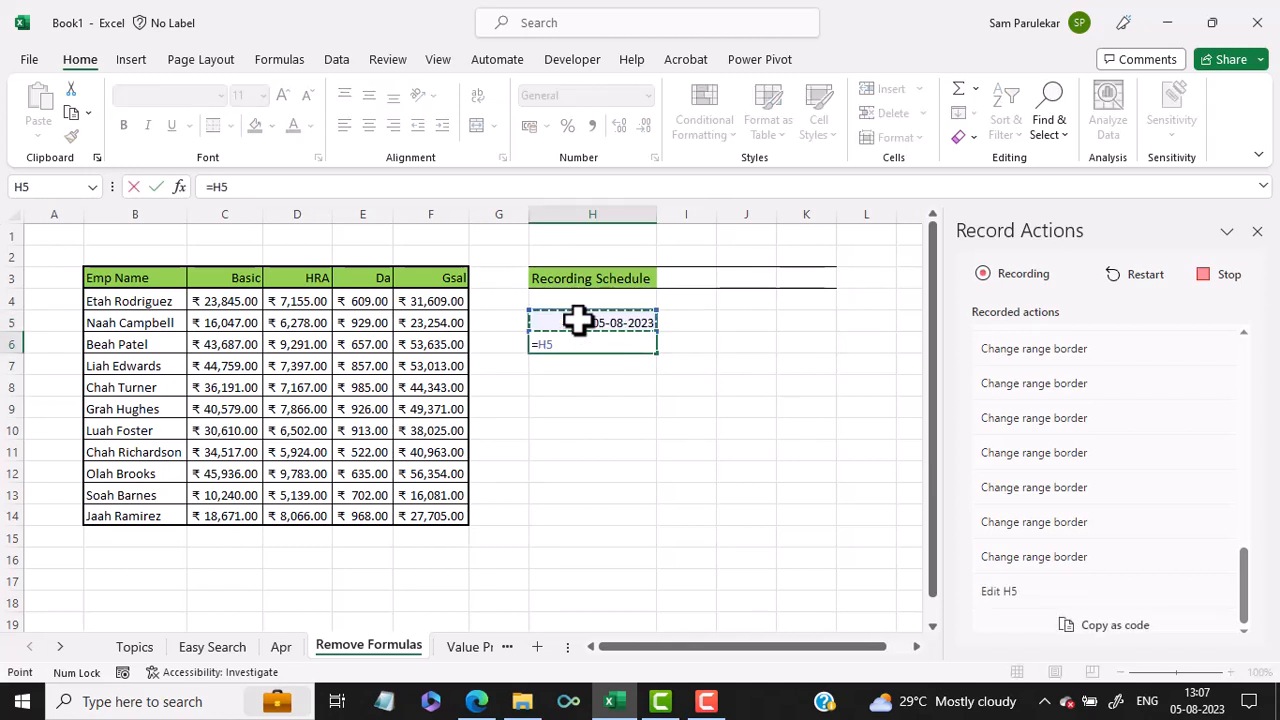
key("Return")
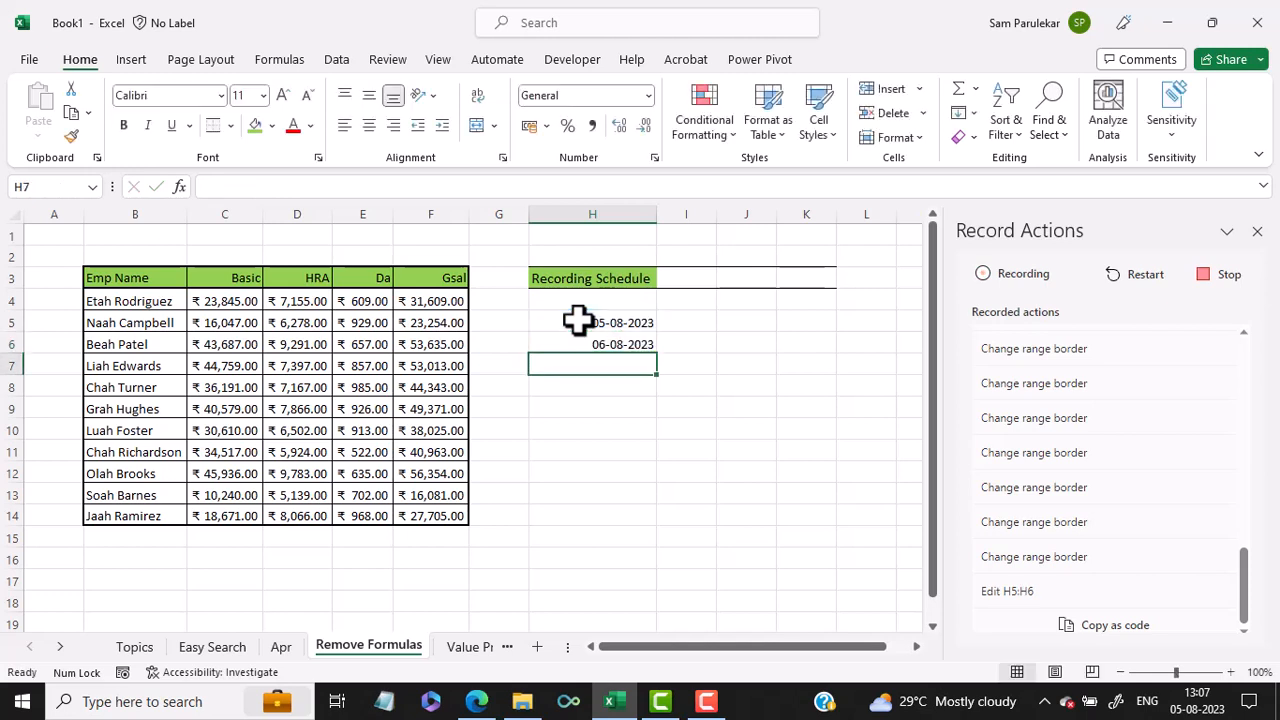
left_click(578, 320)
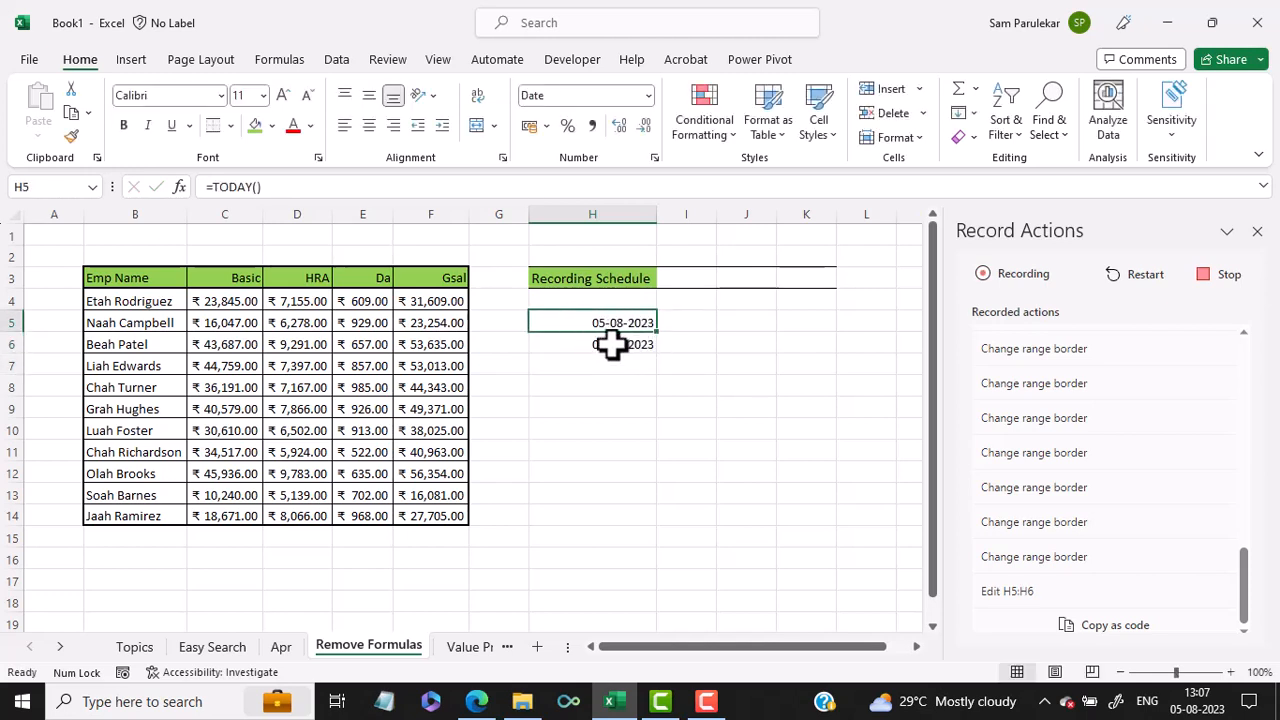
left_click(612, 344)
left_click_drag(657, 355, 634, 531)
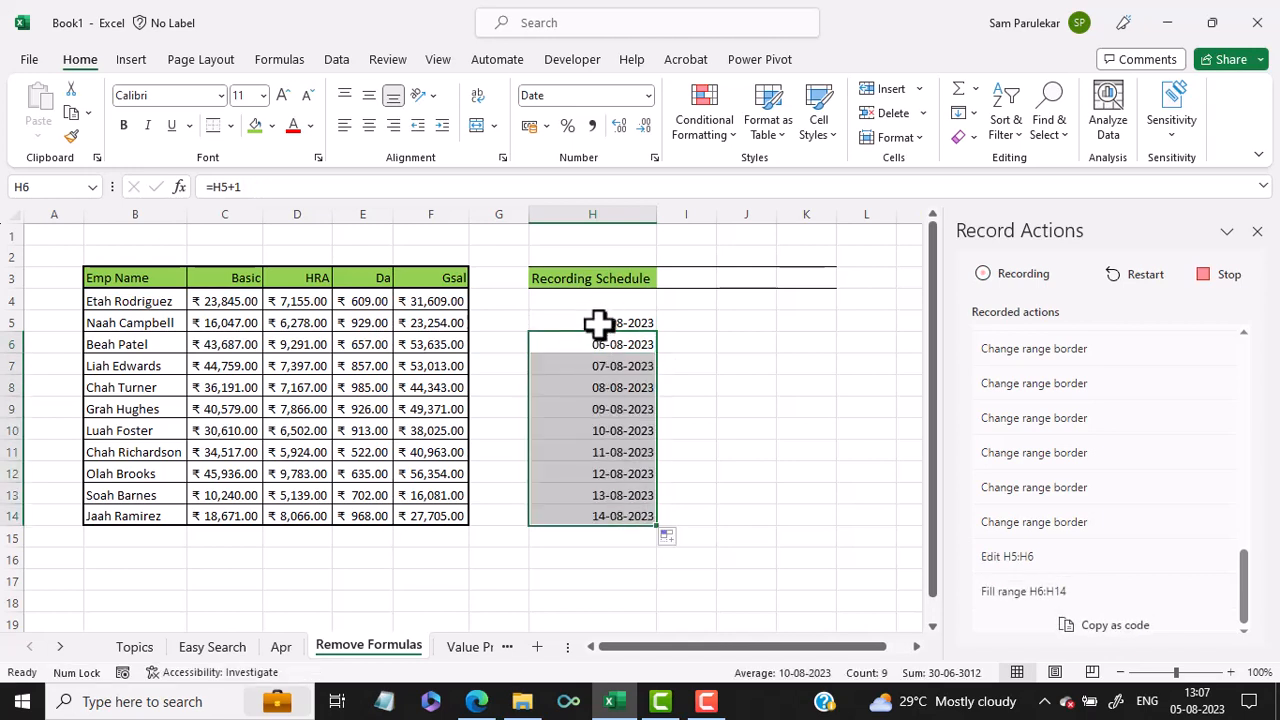
Step: Format the dates in H5:H14 with the Date type *14 March 2012
left_click_drag(600, 323, 620, 495)
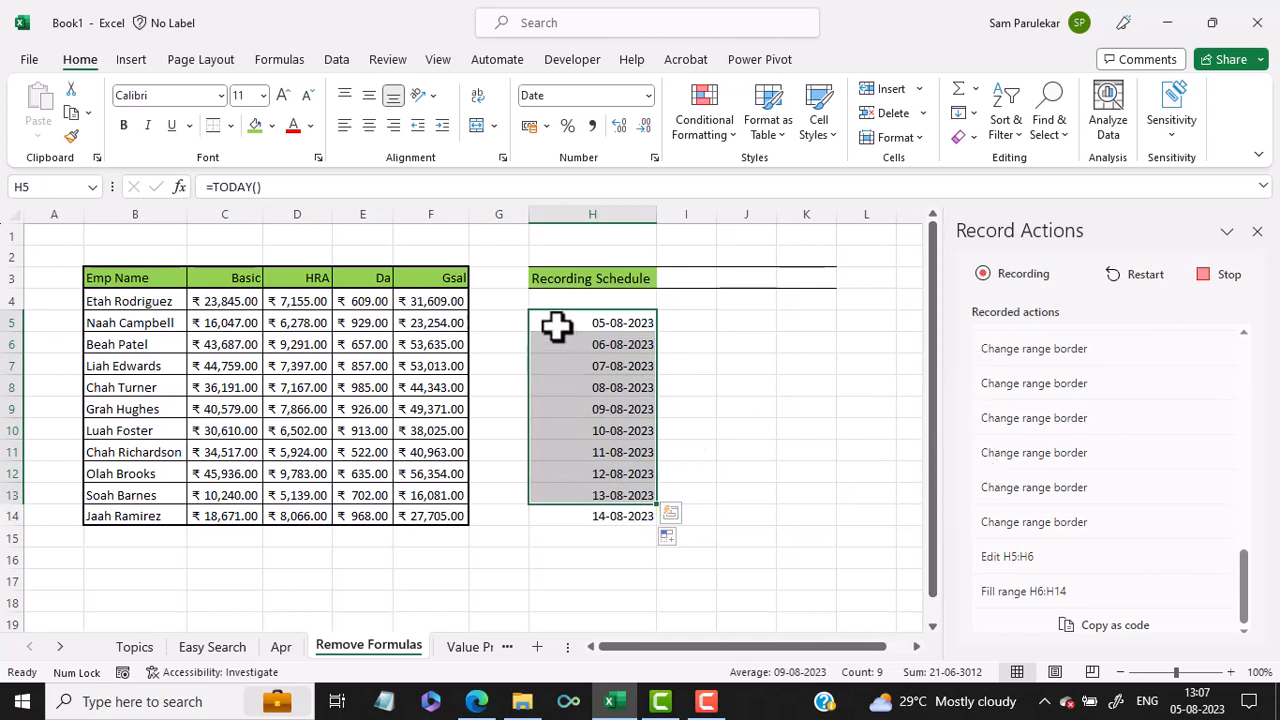
left_click_drag(583, 320, 591, 517)
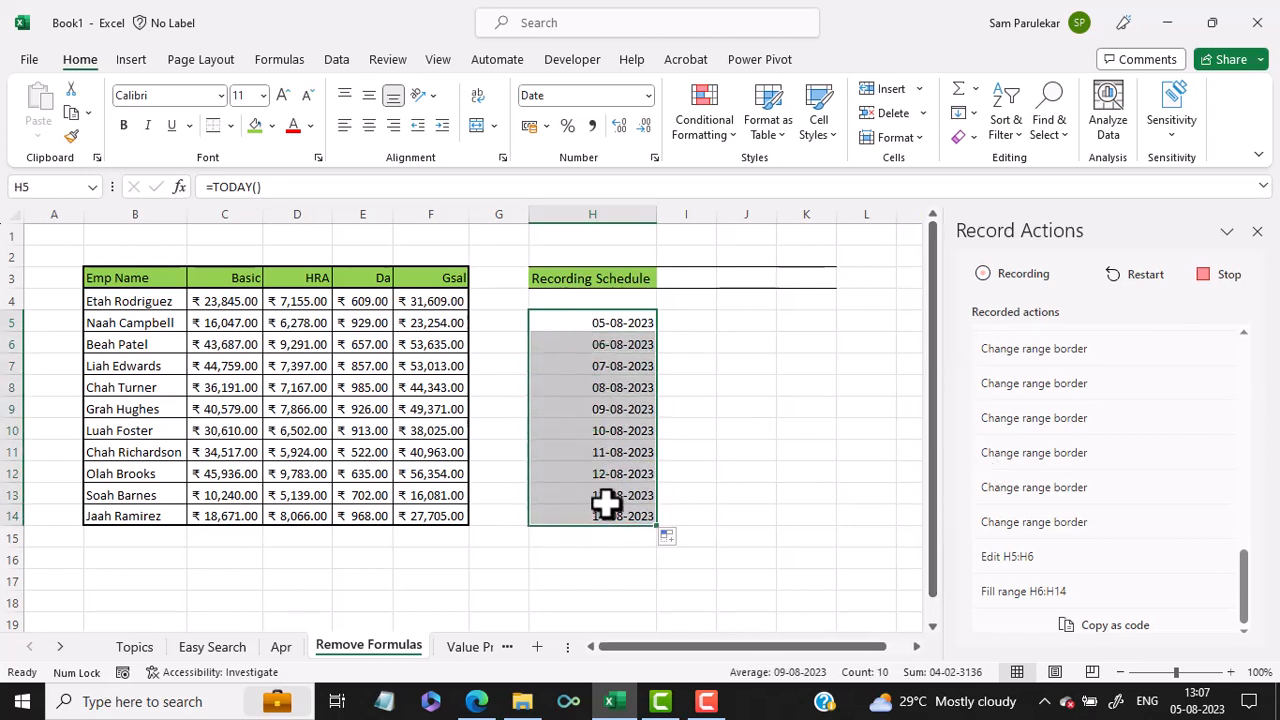
right_click(594, 365)
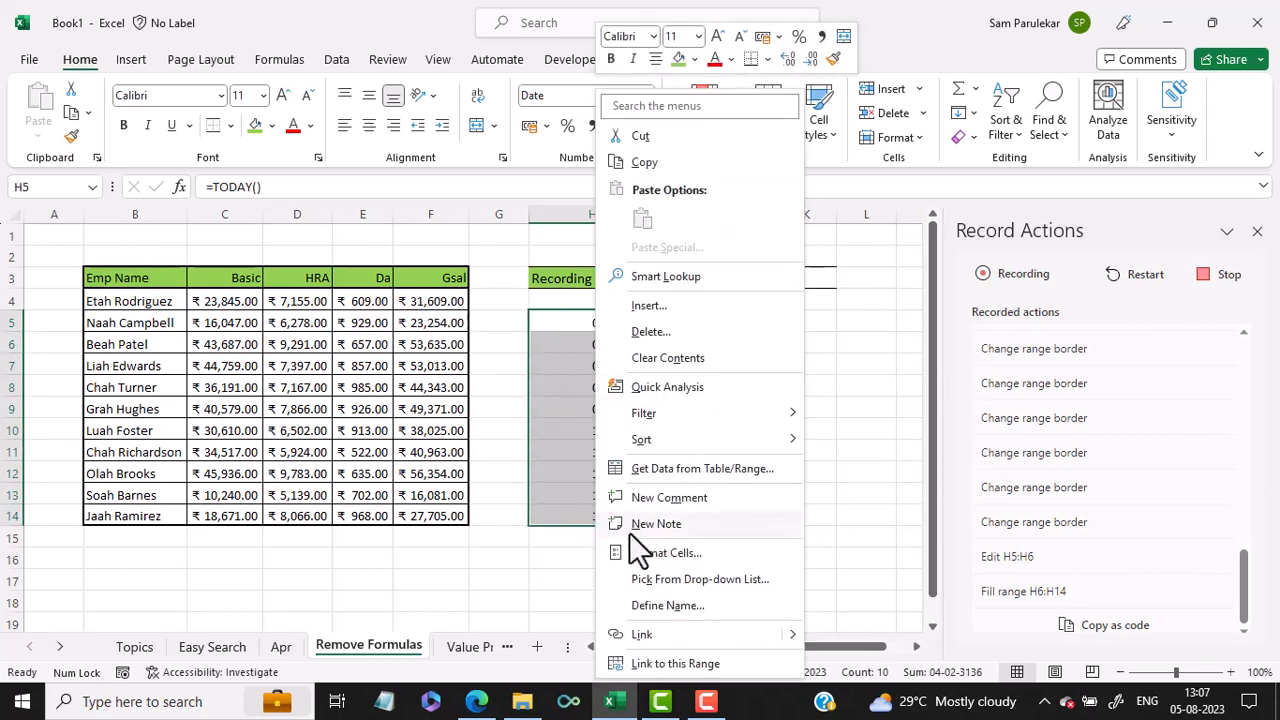
left_click(640, 556)
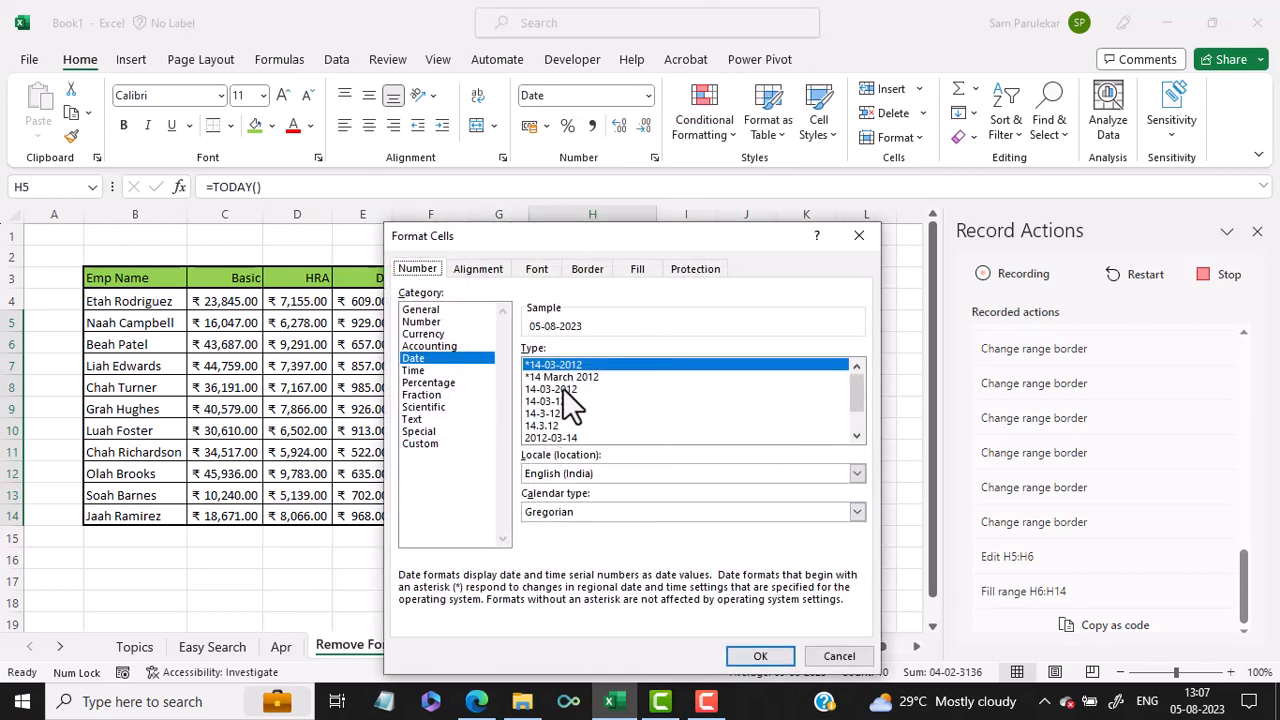
left_click(577, 376)
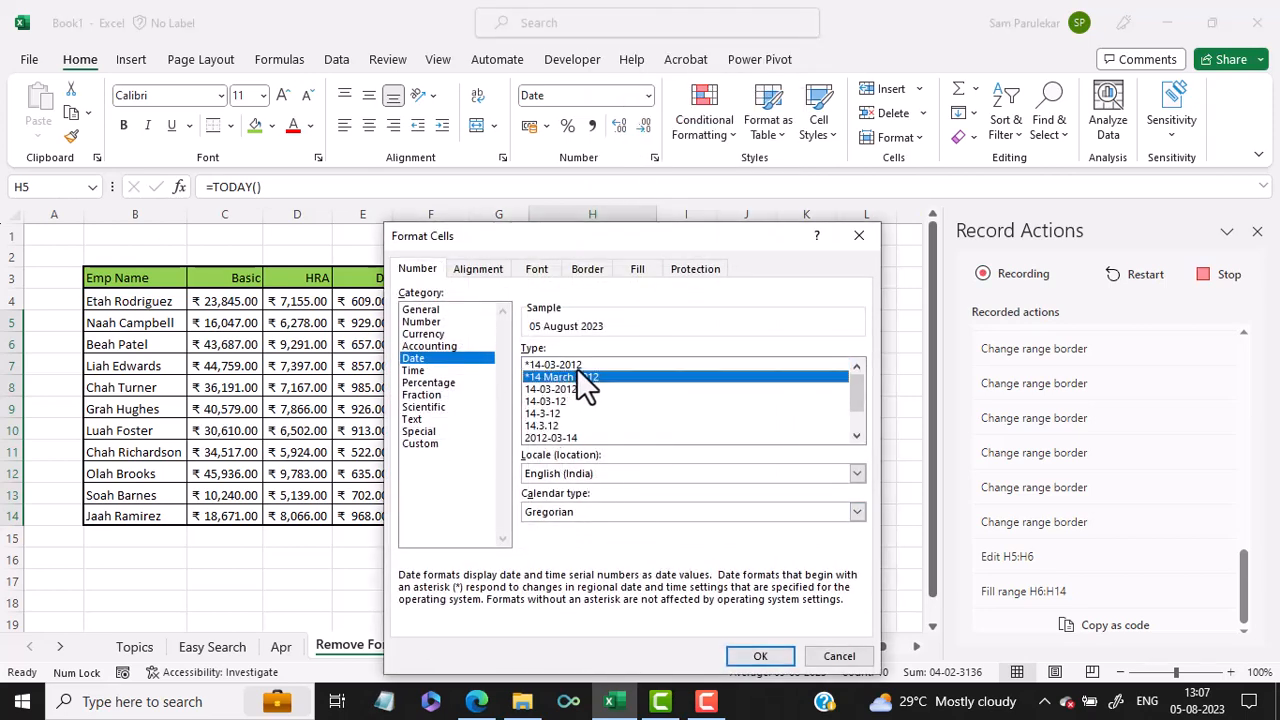
left_click(740, 656)
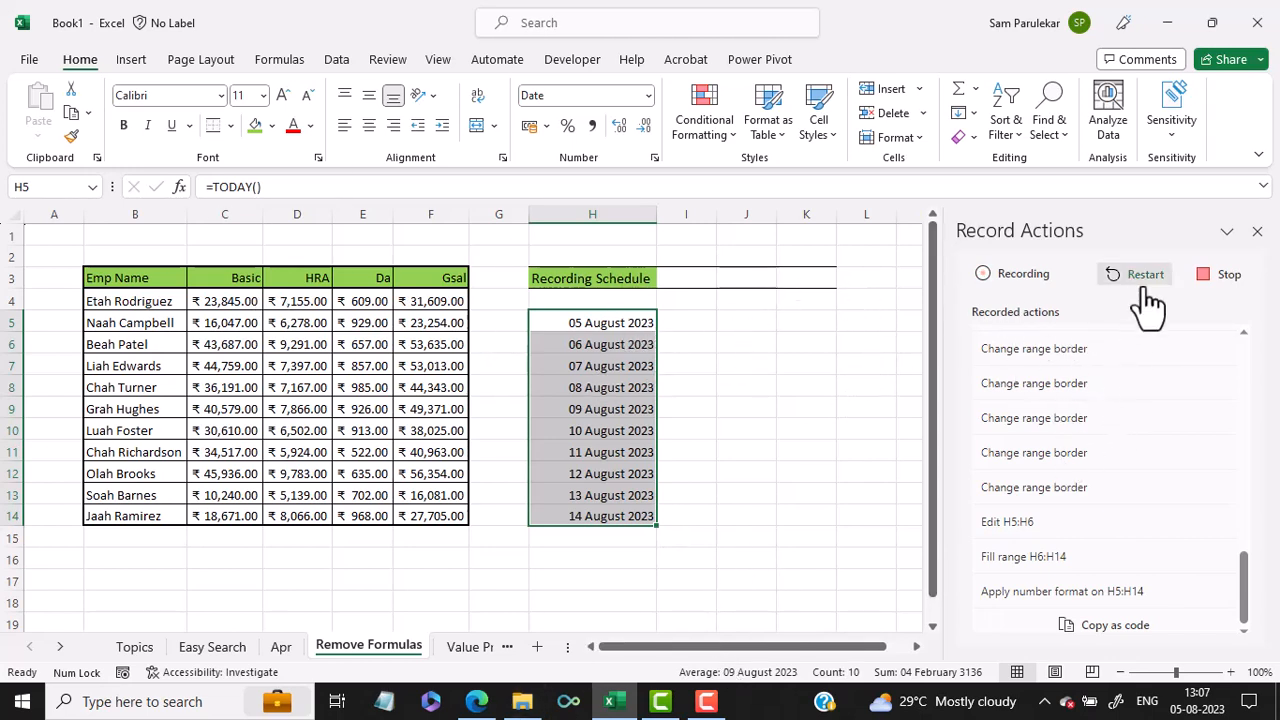
Step: Stop recording the actions and run the generated script with the empty cell O3 selected
left_click(697, 363)
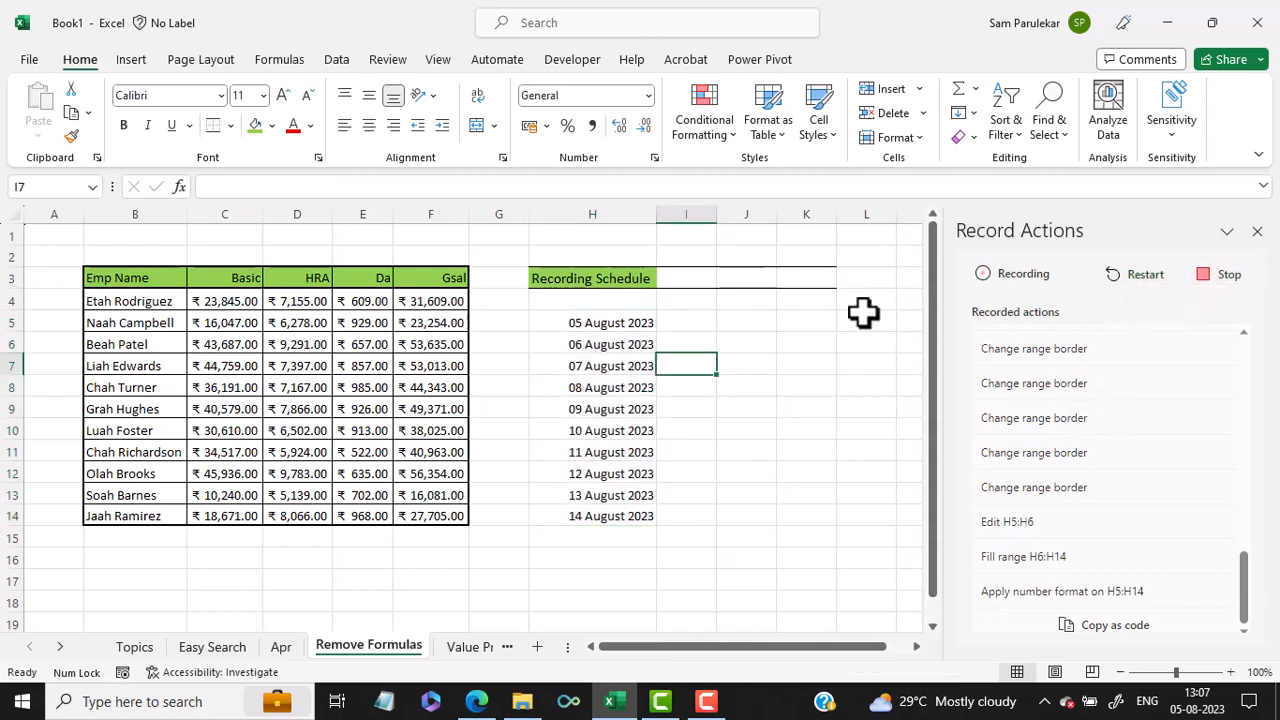
left_click(1219, 280)
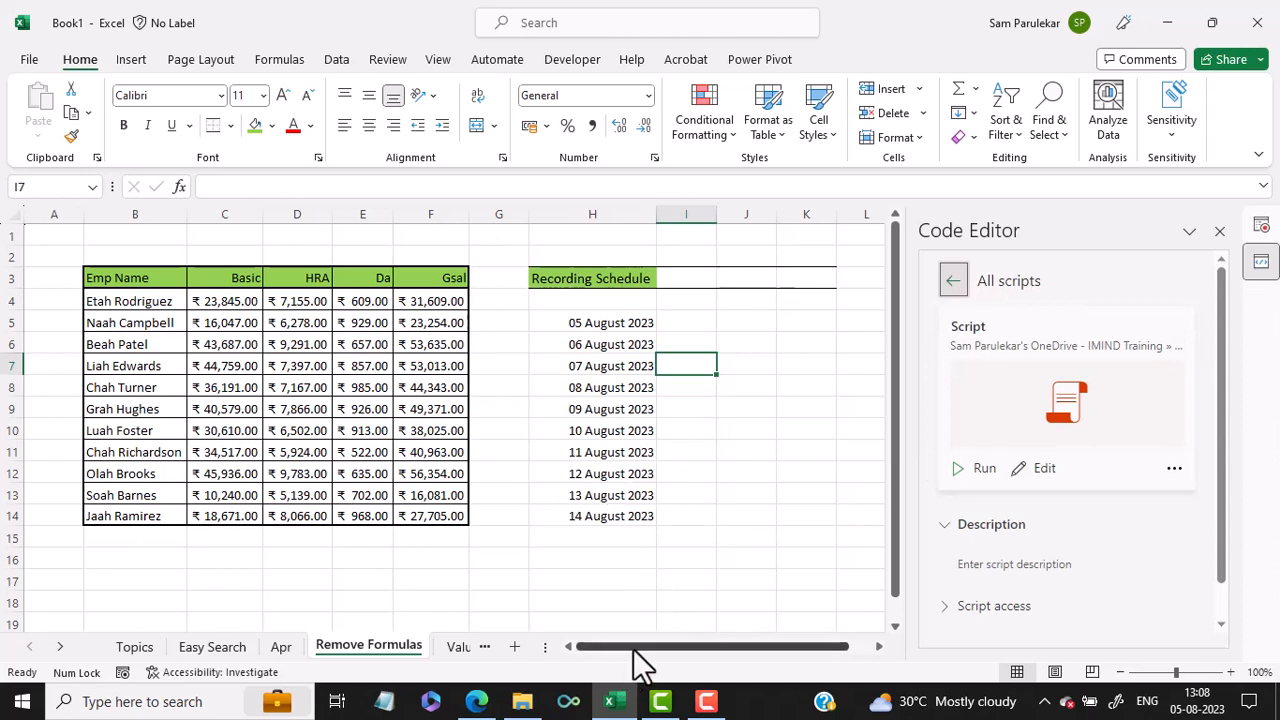
left_click_drag(634, 650, 901, 645)
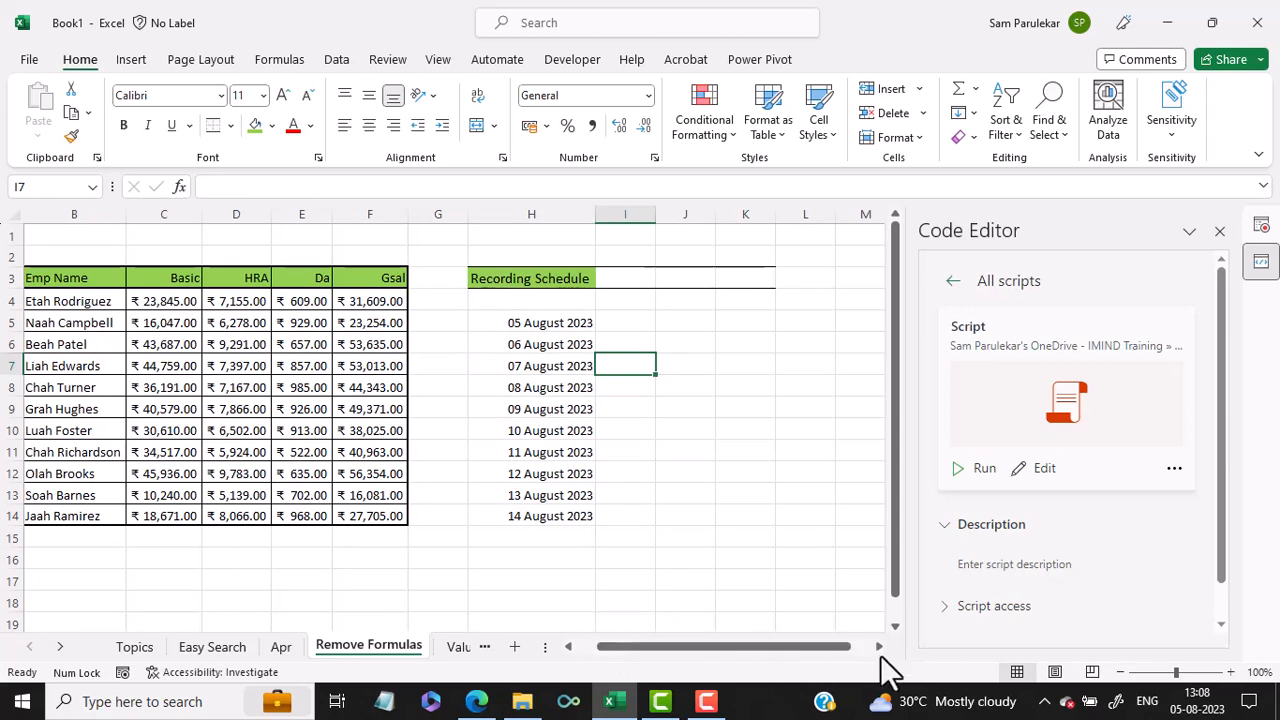
left_click(879, 647)
left_click(879, 647)
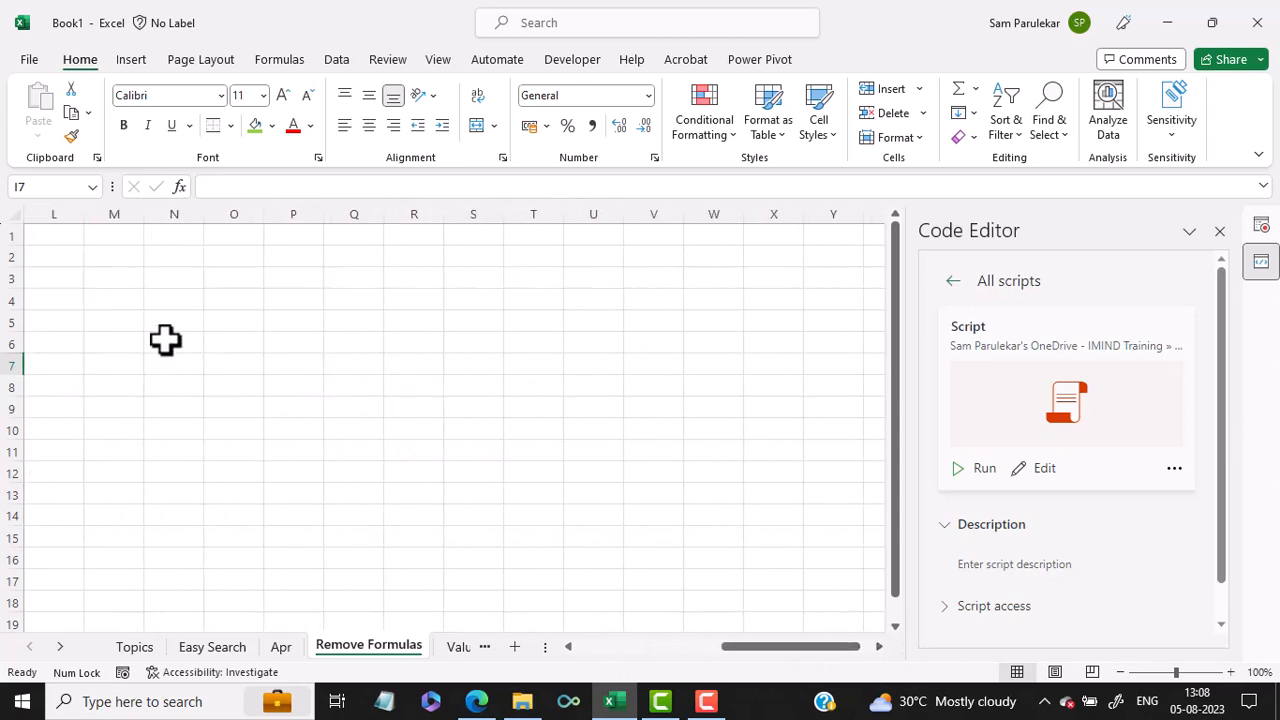
left_click(224, 285)
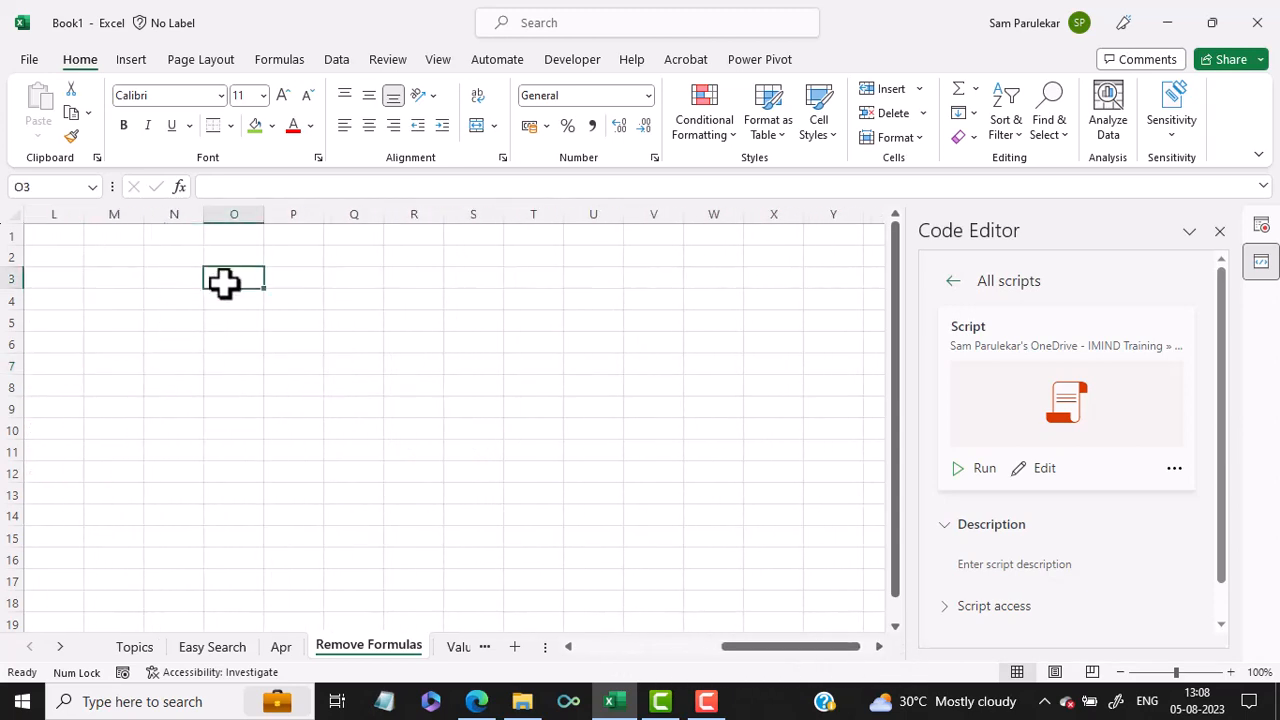
left_click(965, 480)
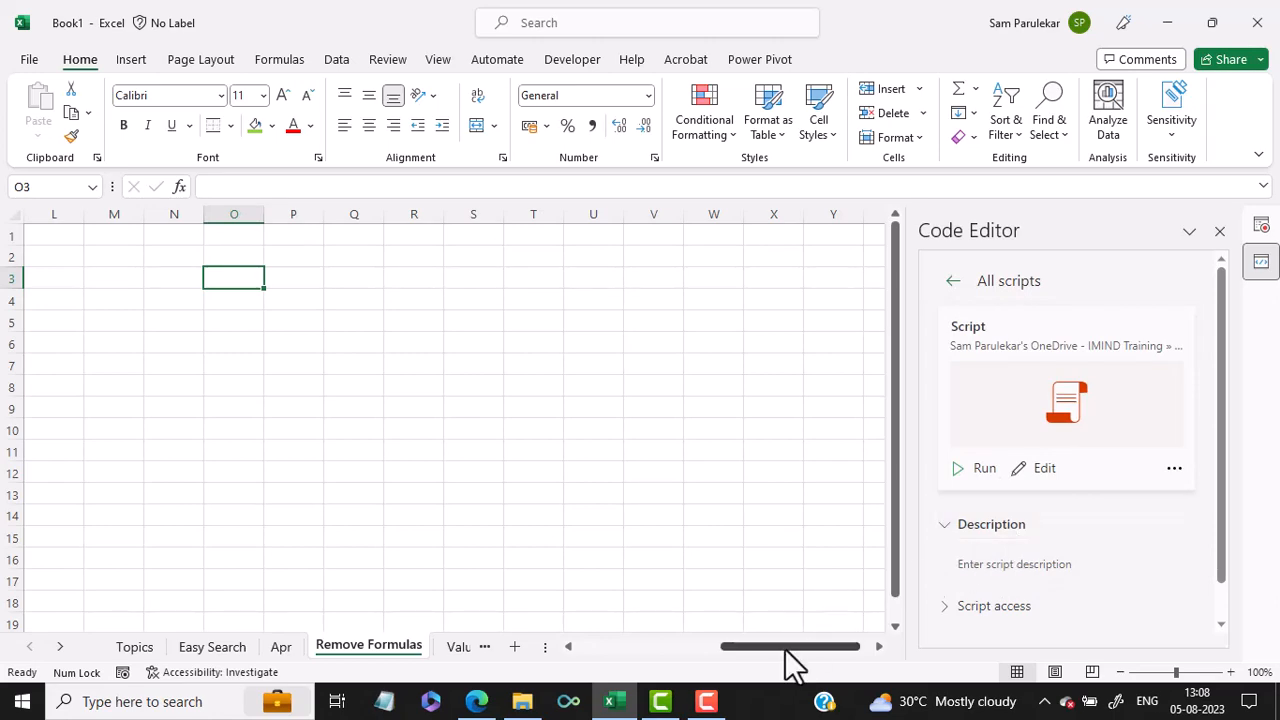
Step: Delete columns H:K and run the recorded script again to rebuild the schedule on the Remove Formulas sheet
left_click_drag(785, 650, 673, 652)
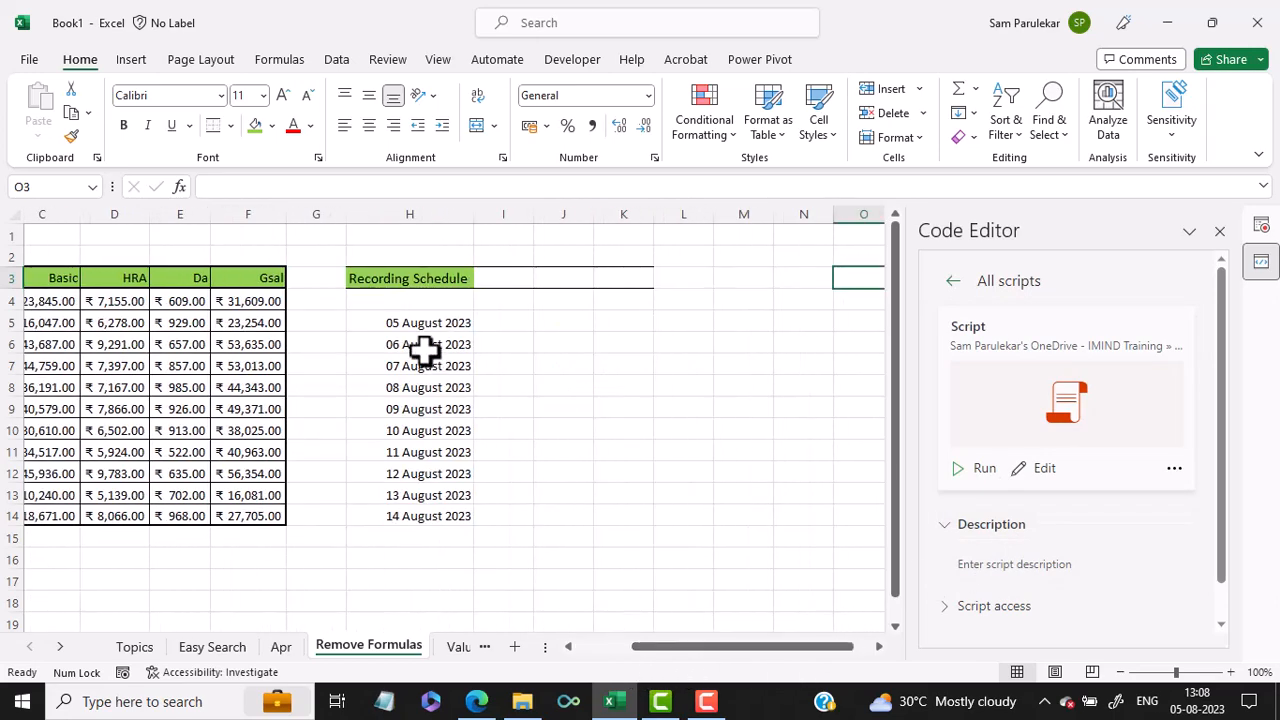
left_click_drag(405, 212, 605, 222)
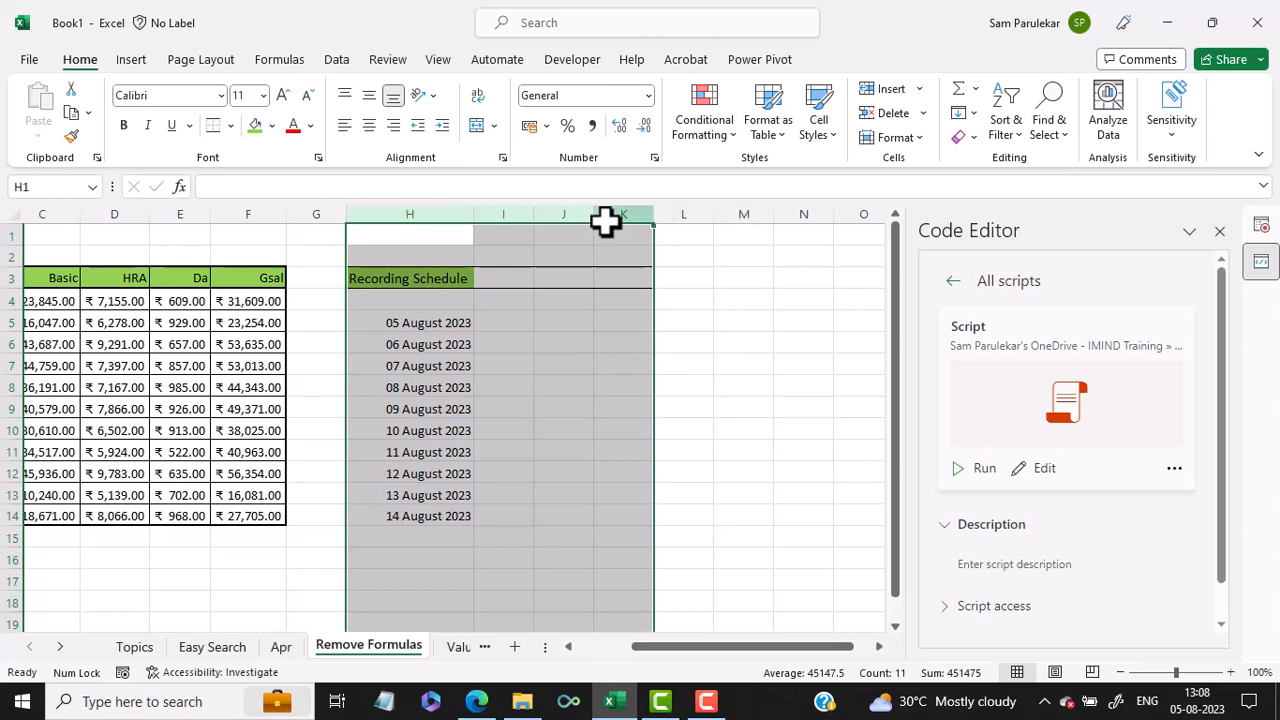
key("ctrl+minus")
left_click(727, 403)
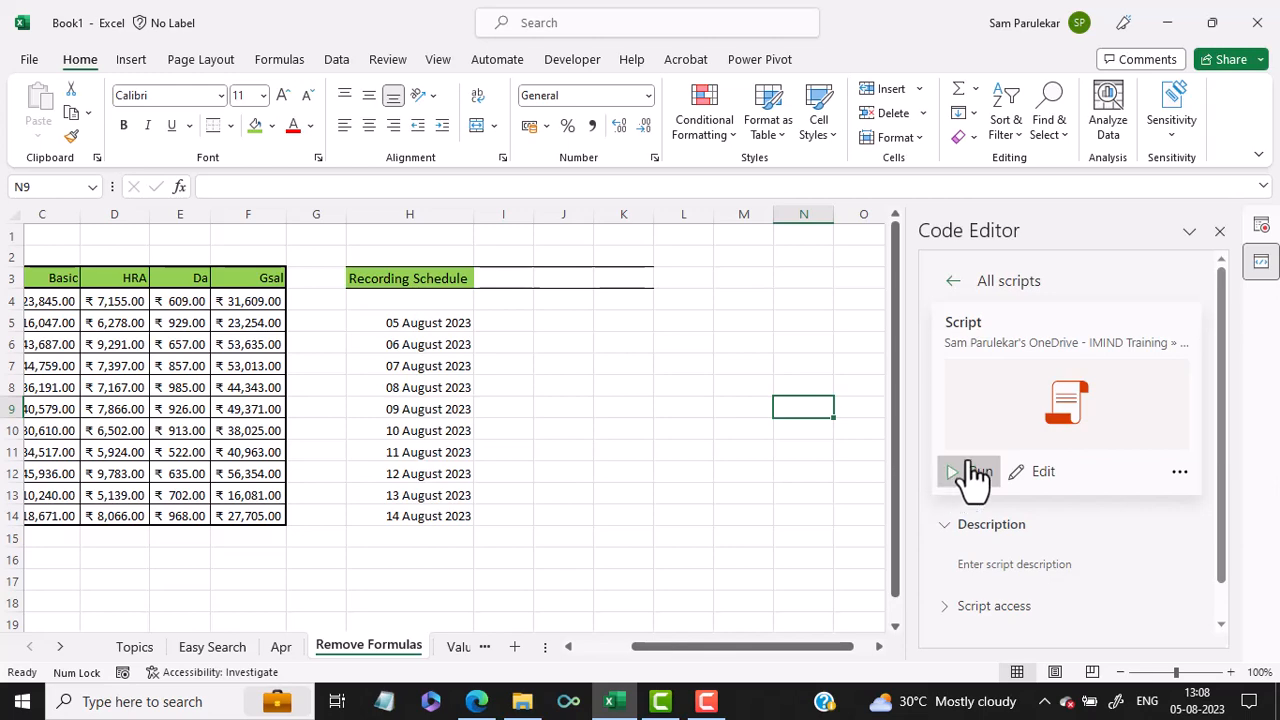
Step: Add a new worksheet and run the recorded script on it with cell D5 selected
left_click(514, 647)
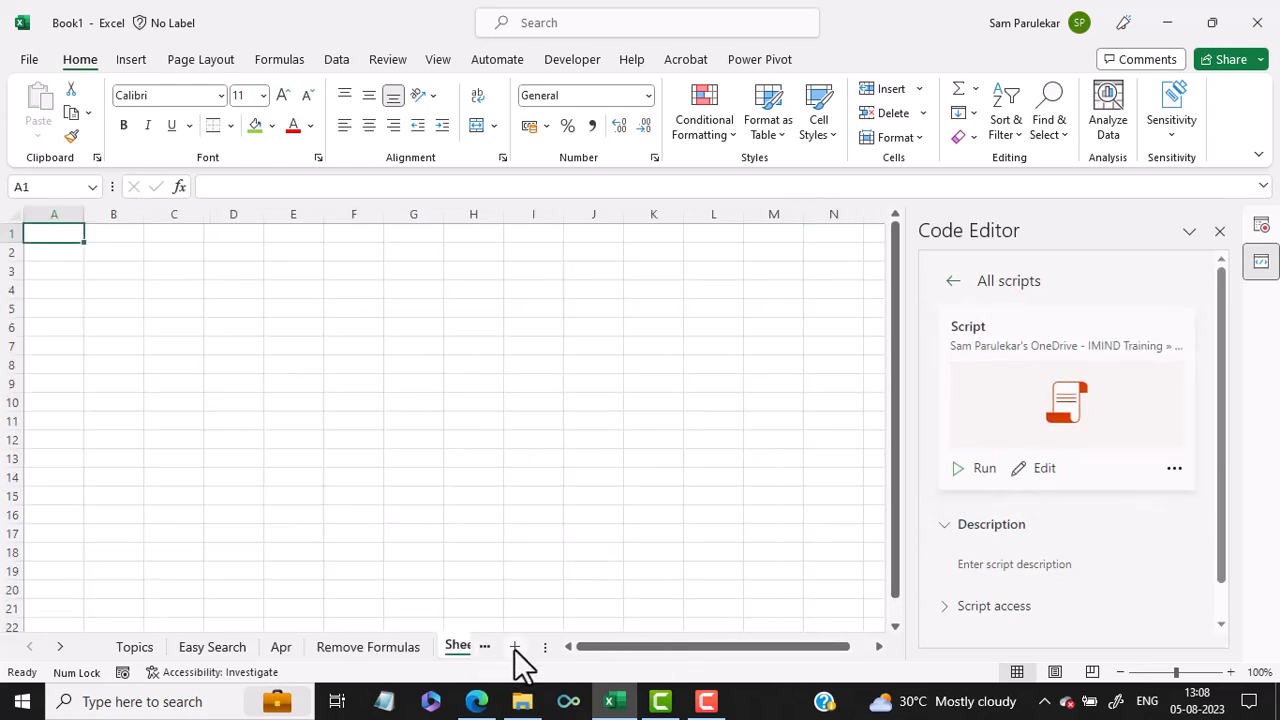
left_click(254, 311)
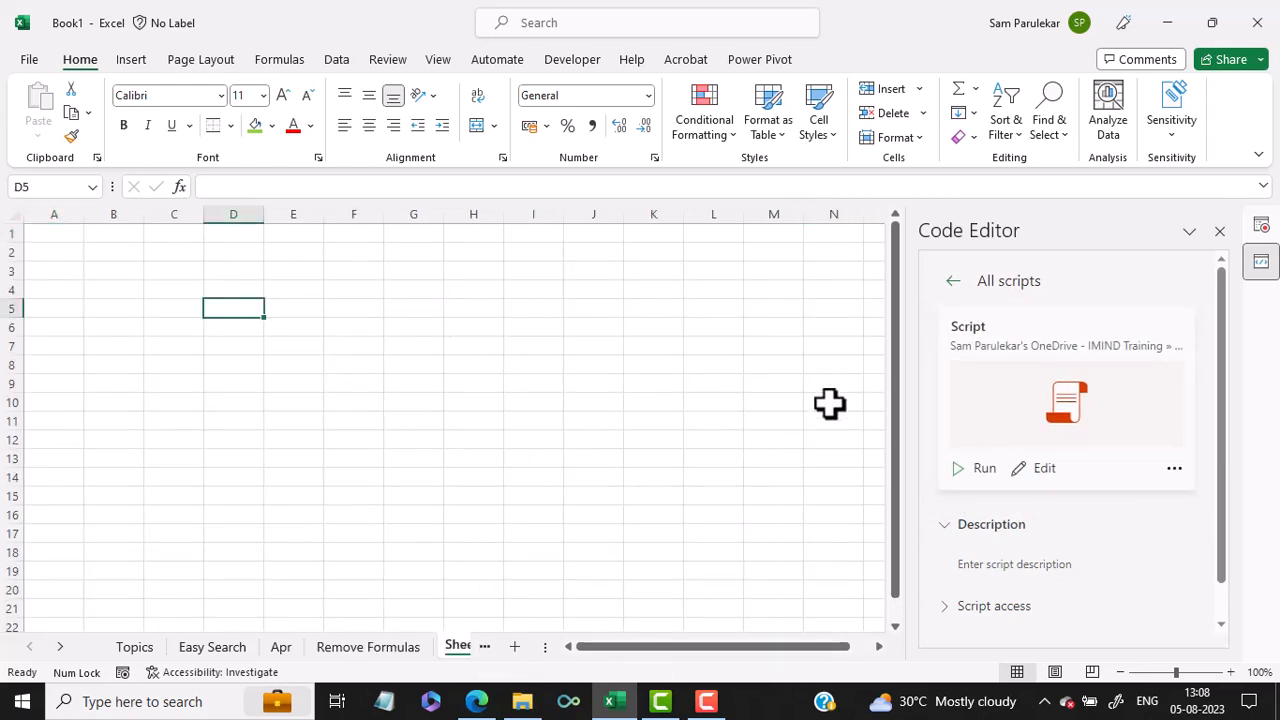
left_click(982, 470)
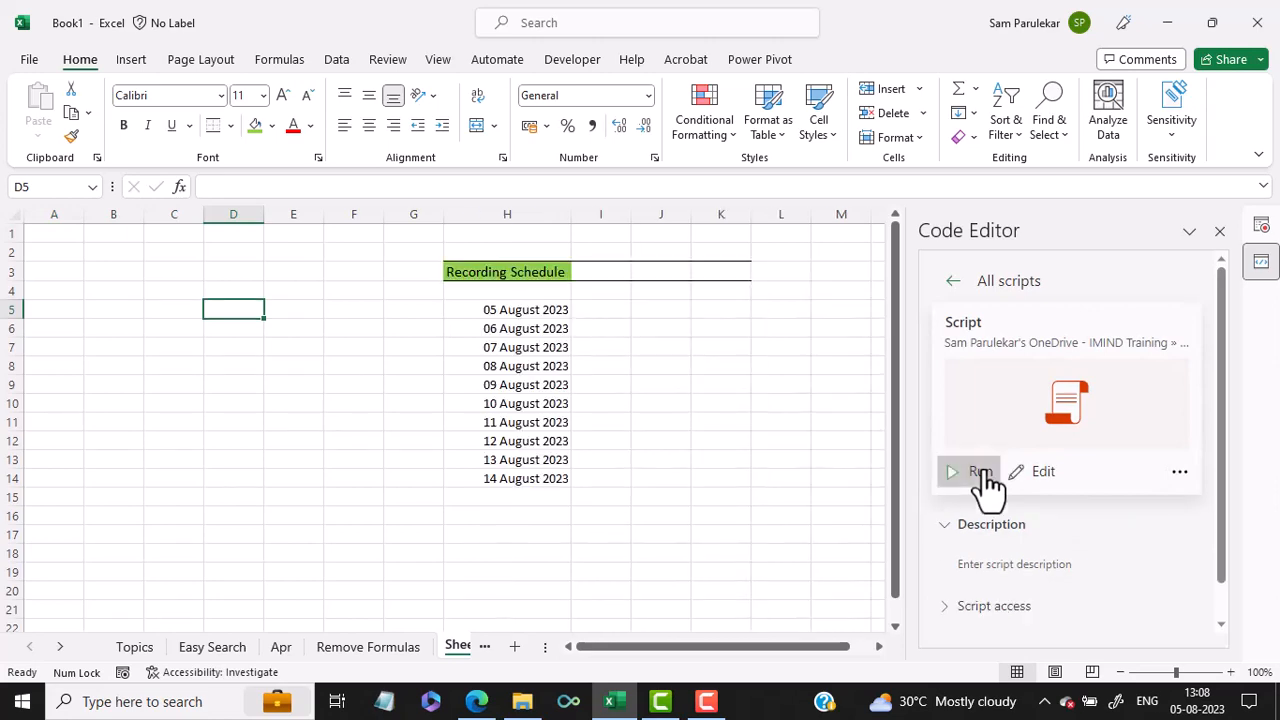
Step: Create a blank workbook and run the recent script named Script in it
left_click(28, 62)
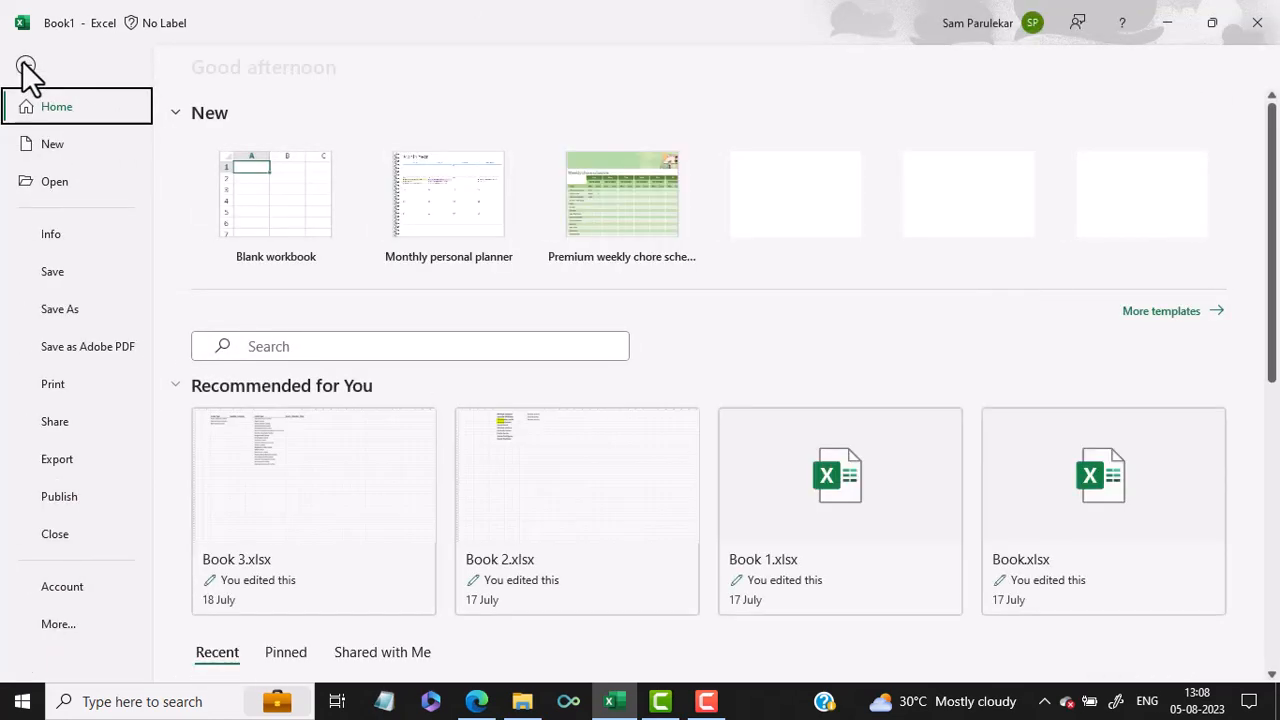
left_click(238, 186)
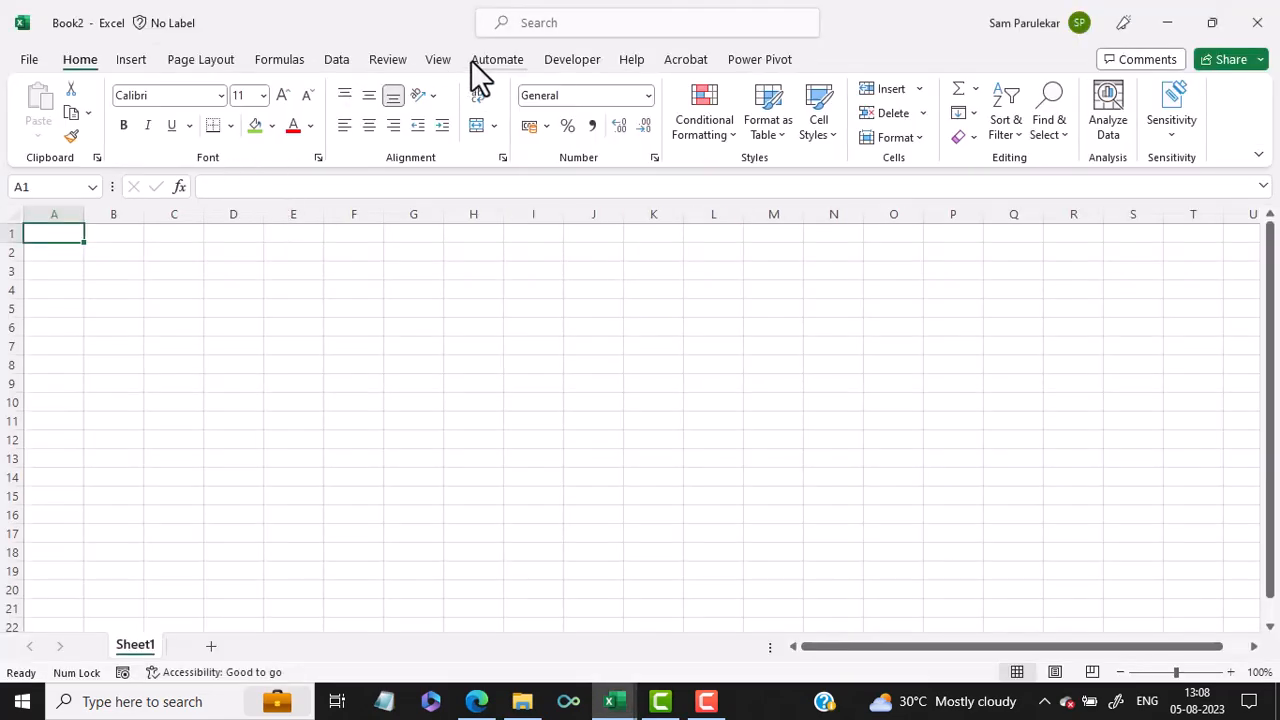
left_click(482, 62)
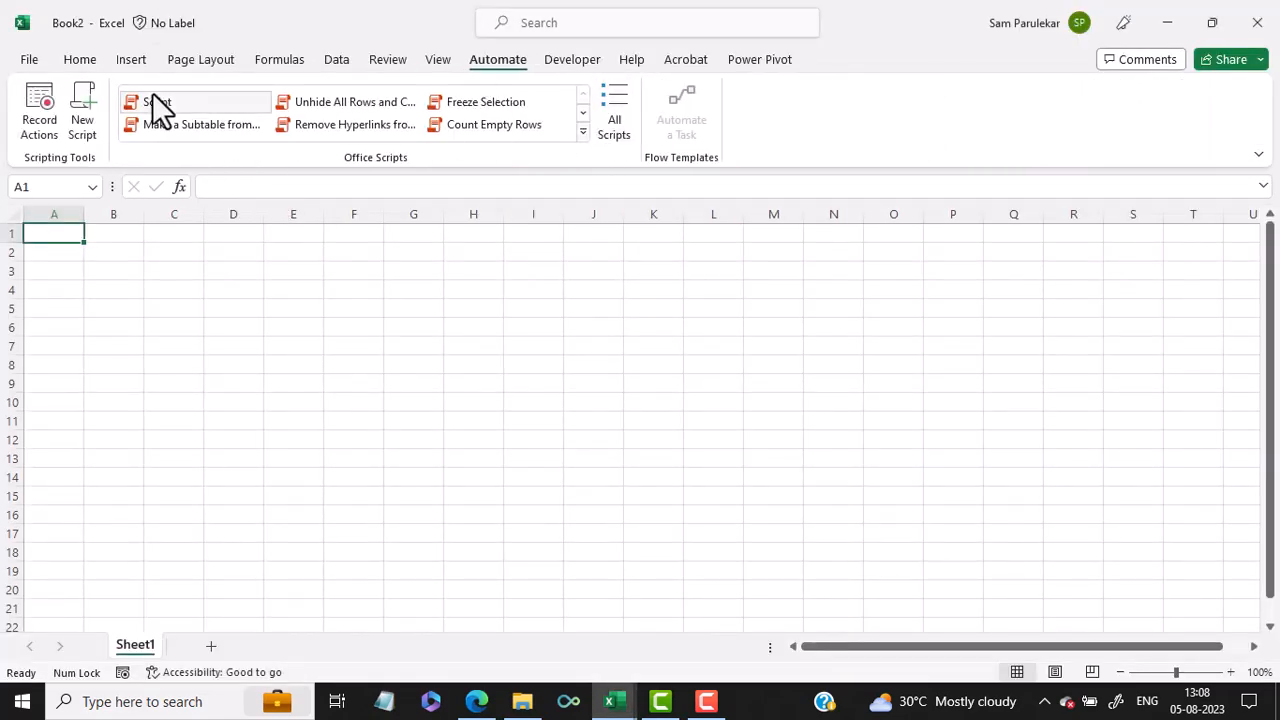
left_click(582, 131)
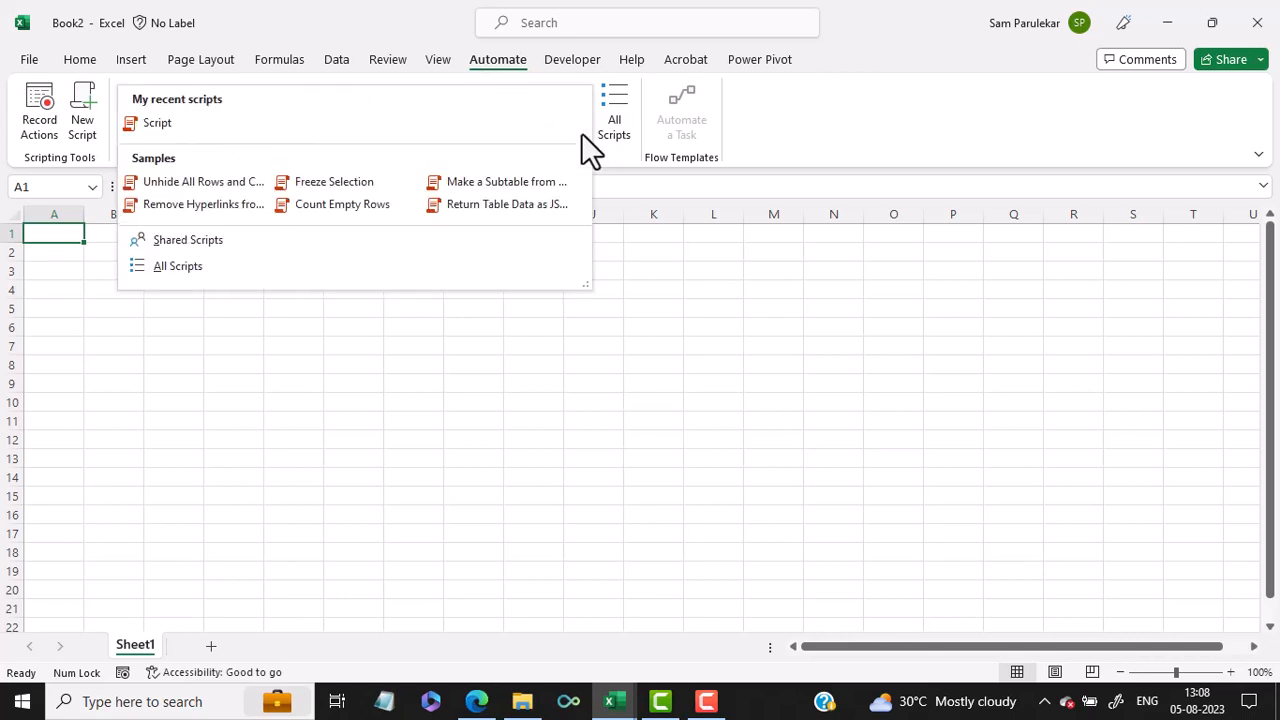
left_click(147, 117)
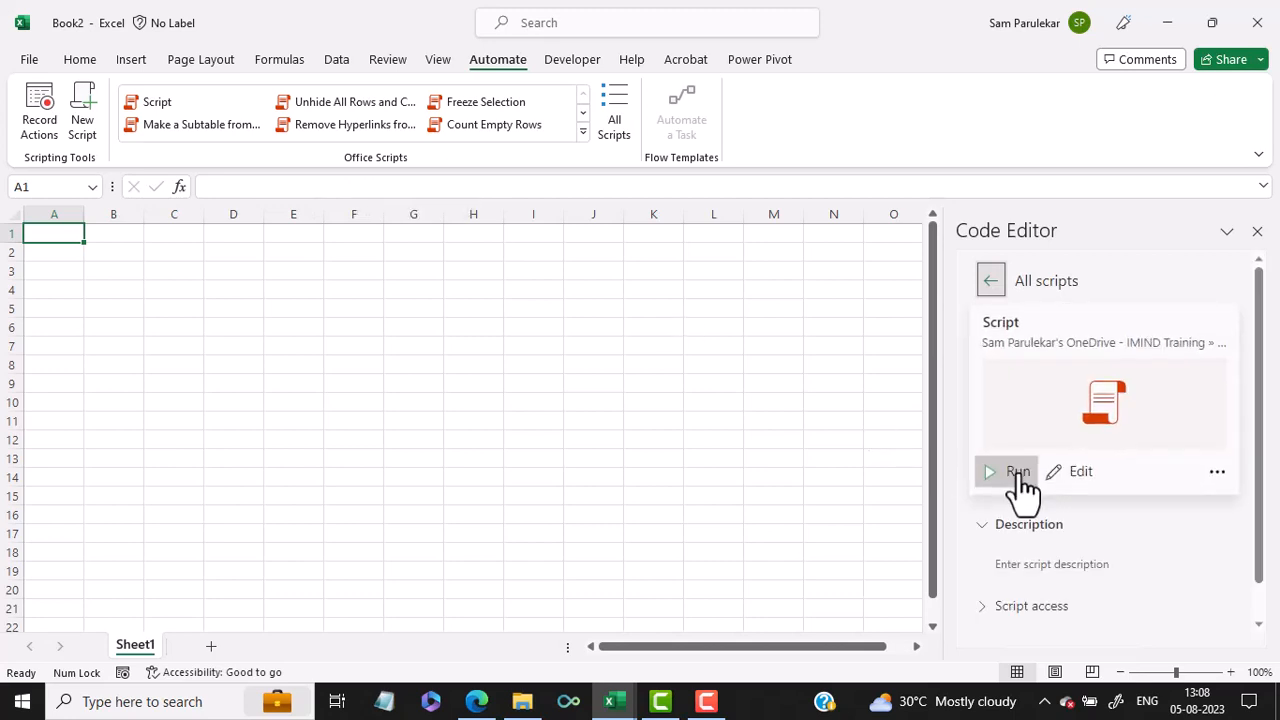
left_click(1018, 472)
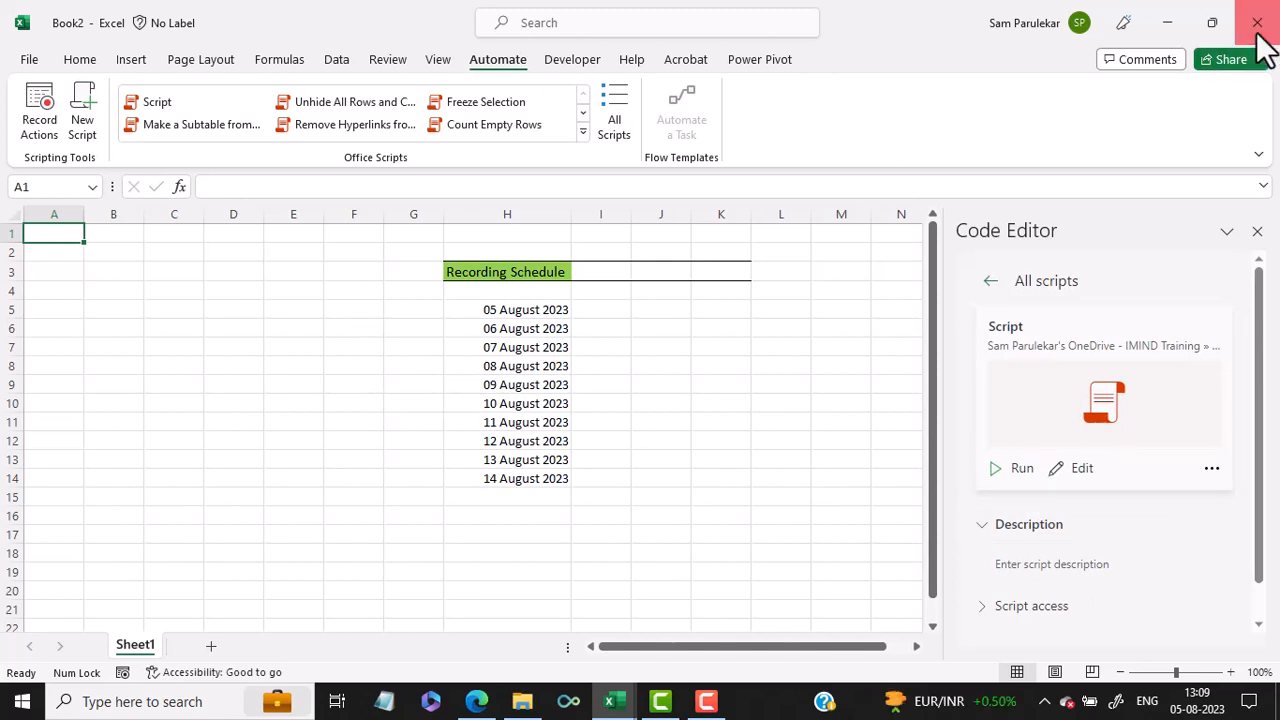
Step: Close the Book2 workbook without saving and show the Topics sheet of Book1
left_click(1258, 33)
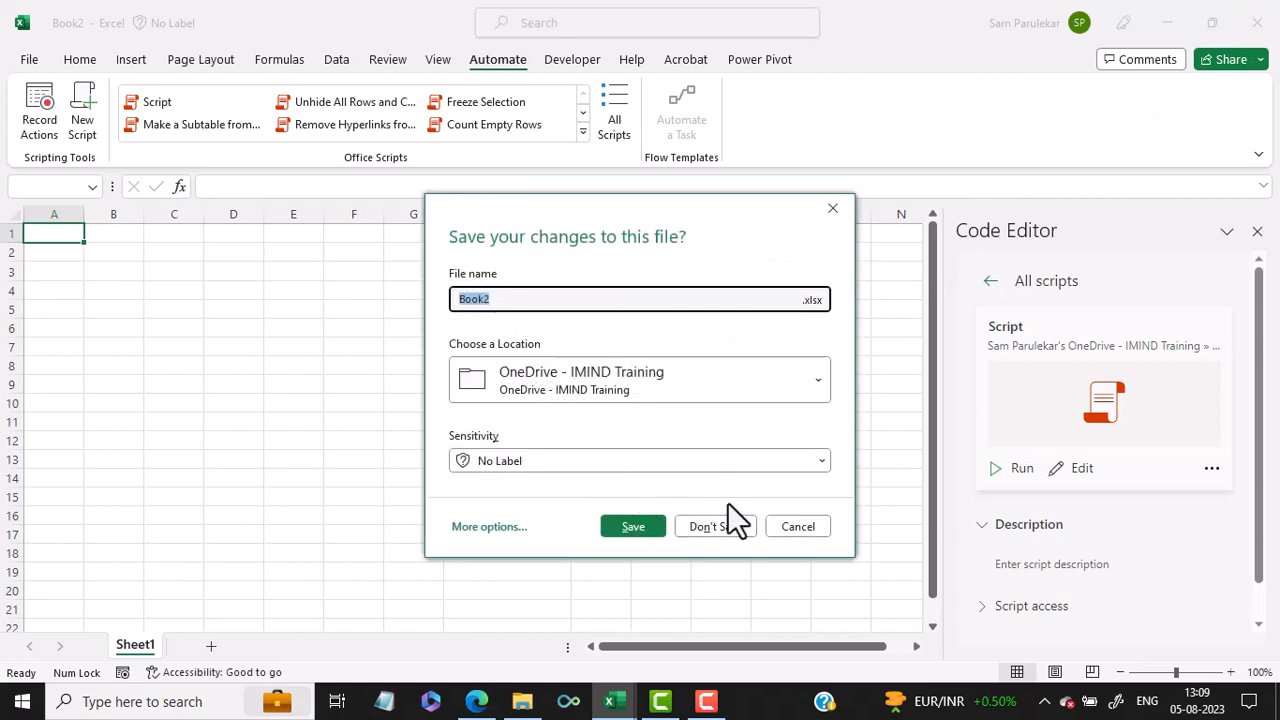
left_click(715, 526)
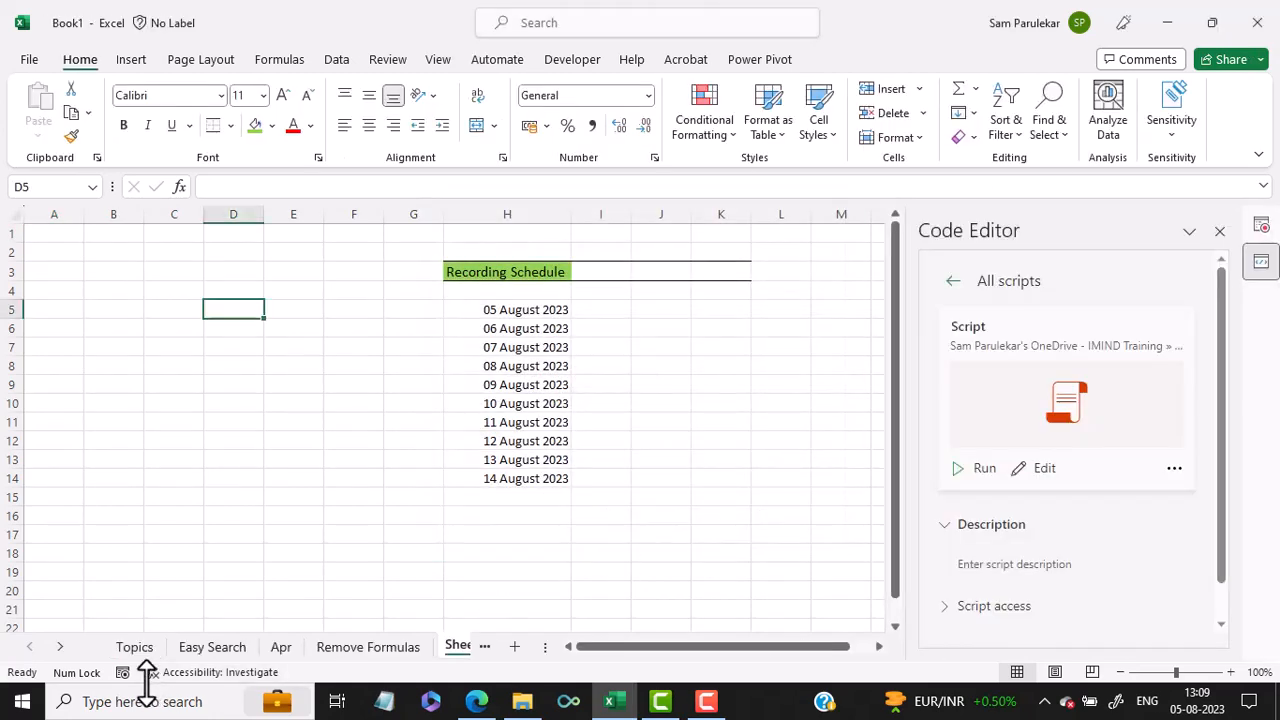
left_click(128, 647)
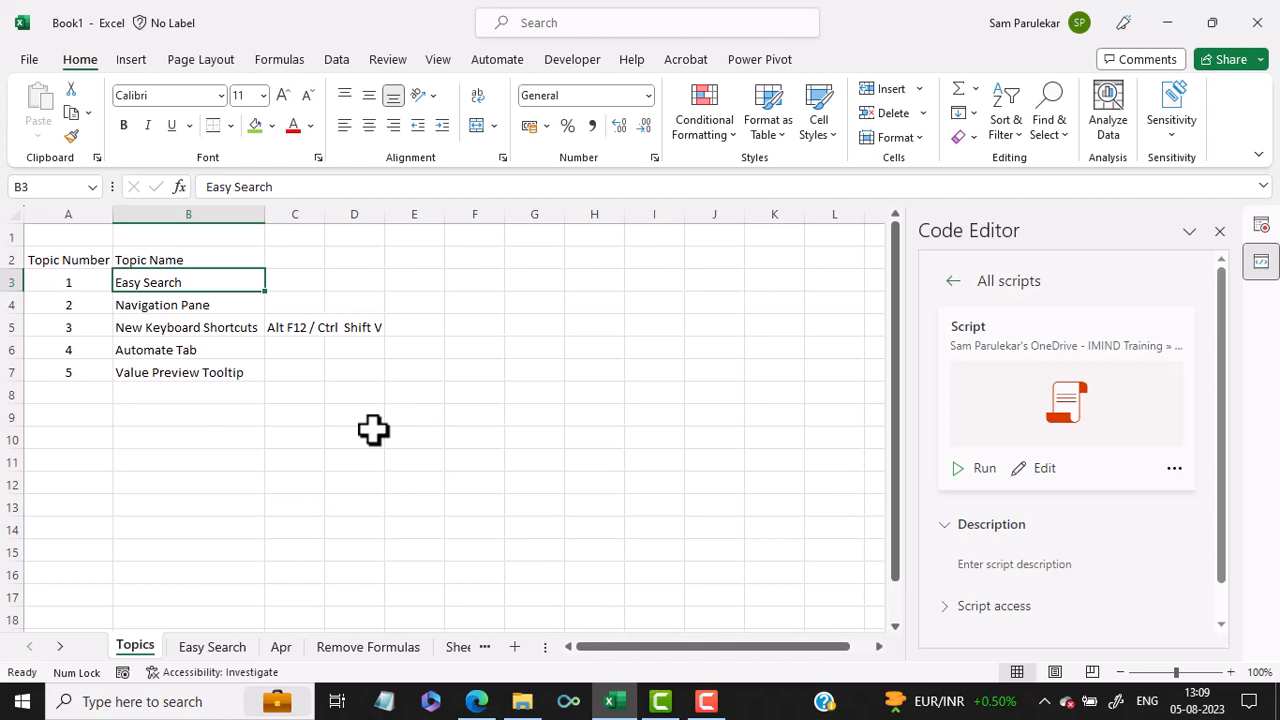
Step: Go to cell E8 on the Easy Search sheet and close the Code Editor and Record Actions panes
left_click(224, 646)
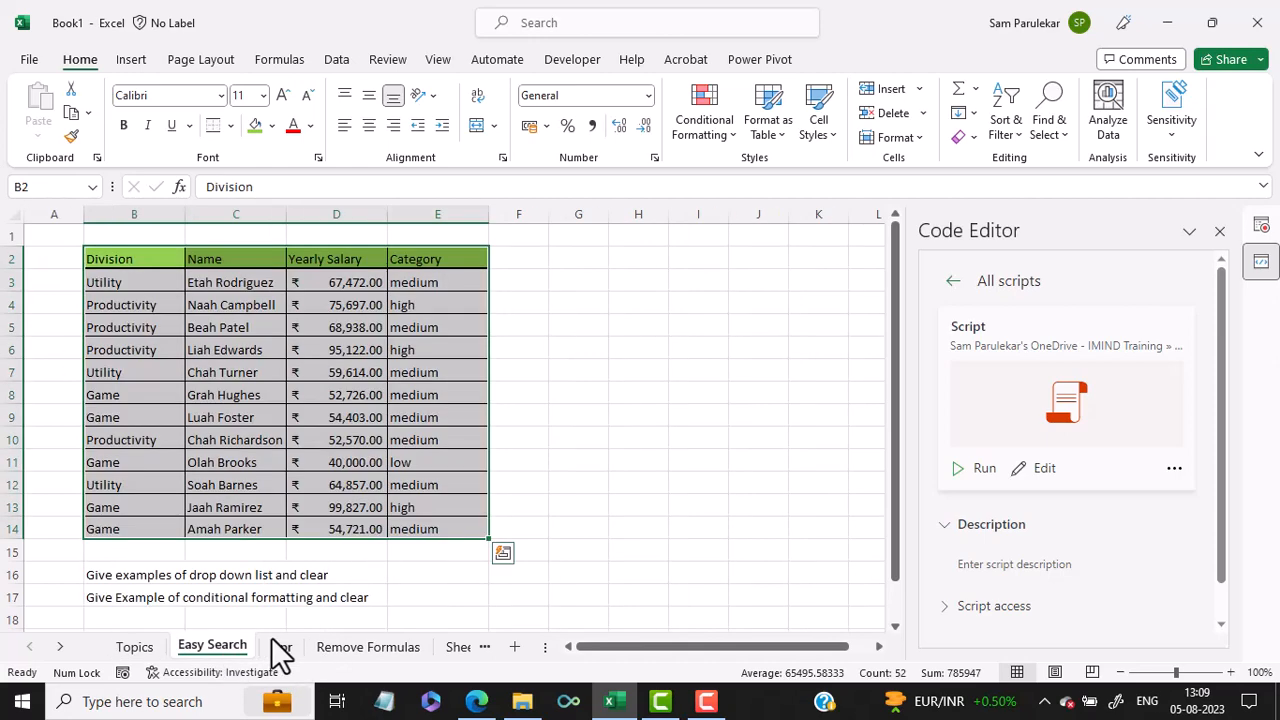
left_click(470, 392)
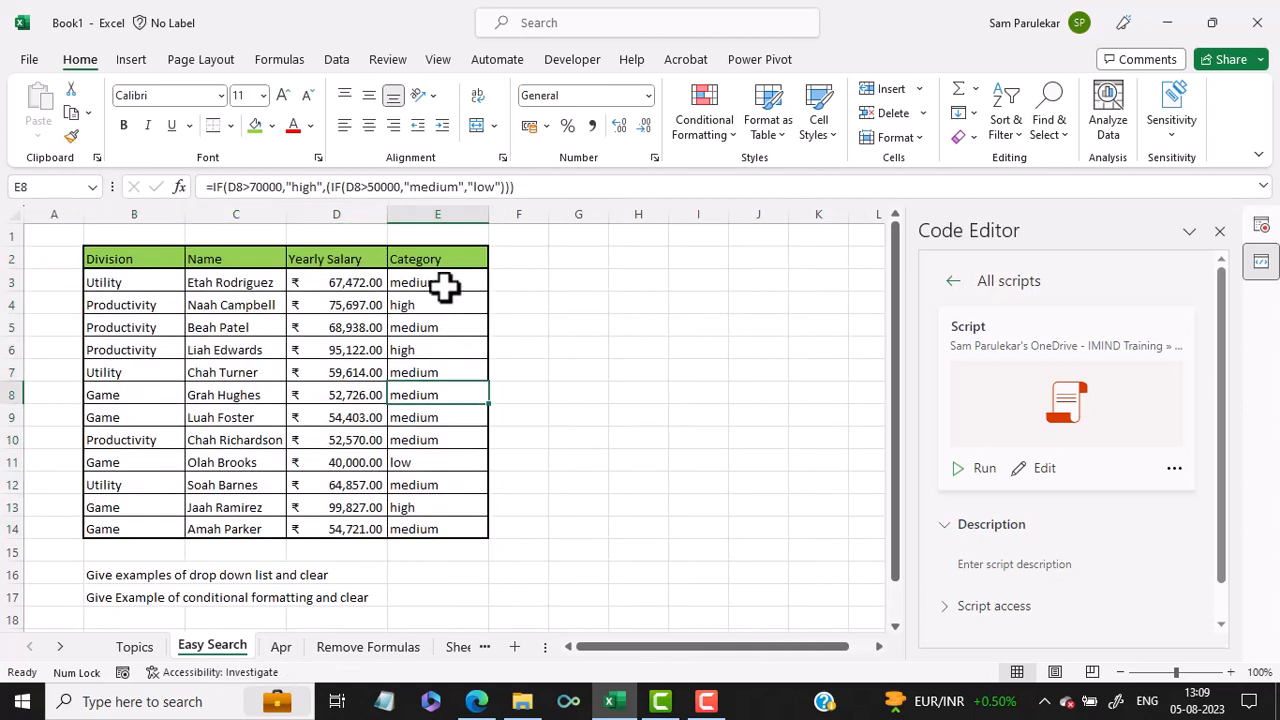
left_click(1220, 232)
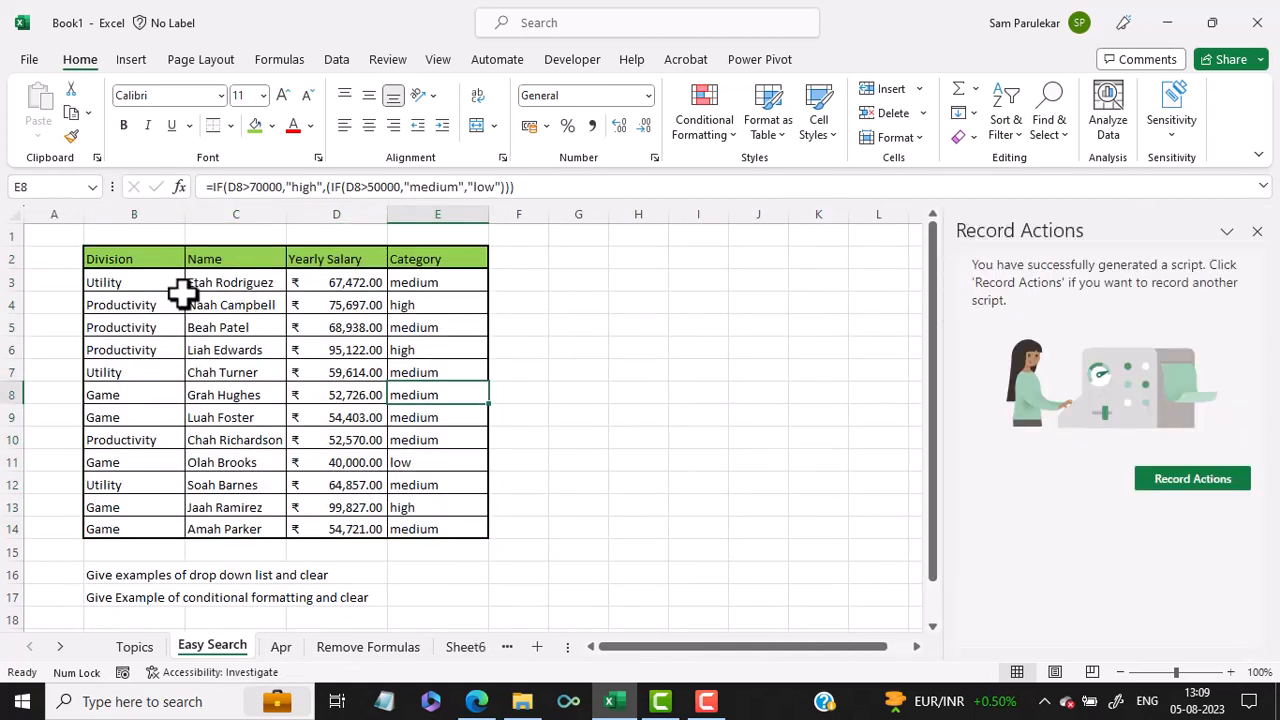
left_click(1257, 232)
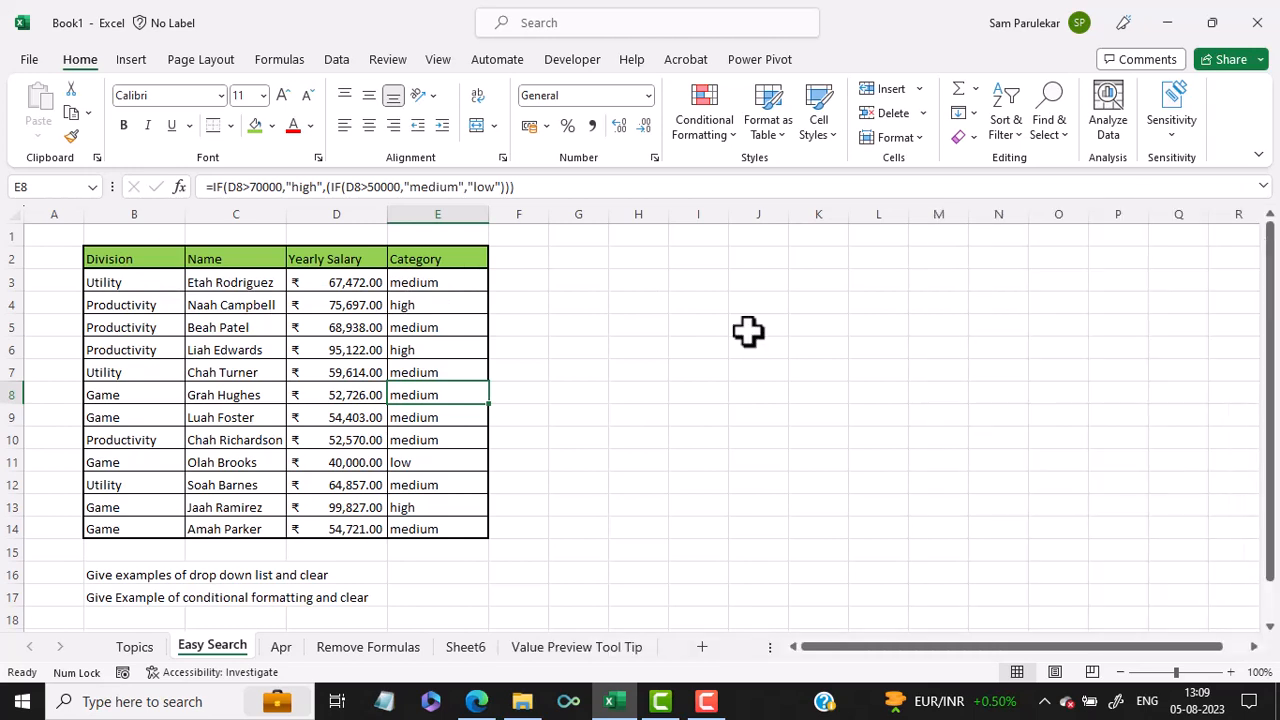
Step: Preview the values of the logical_test and value_if_false arguments in cell E7's IF formula, leaving the formula unedited
left_click(405, 282)
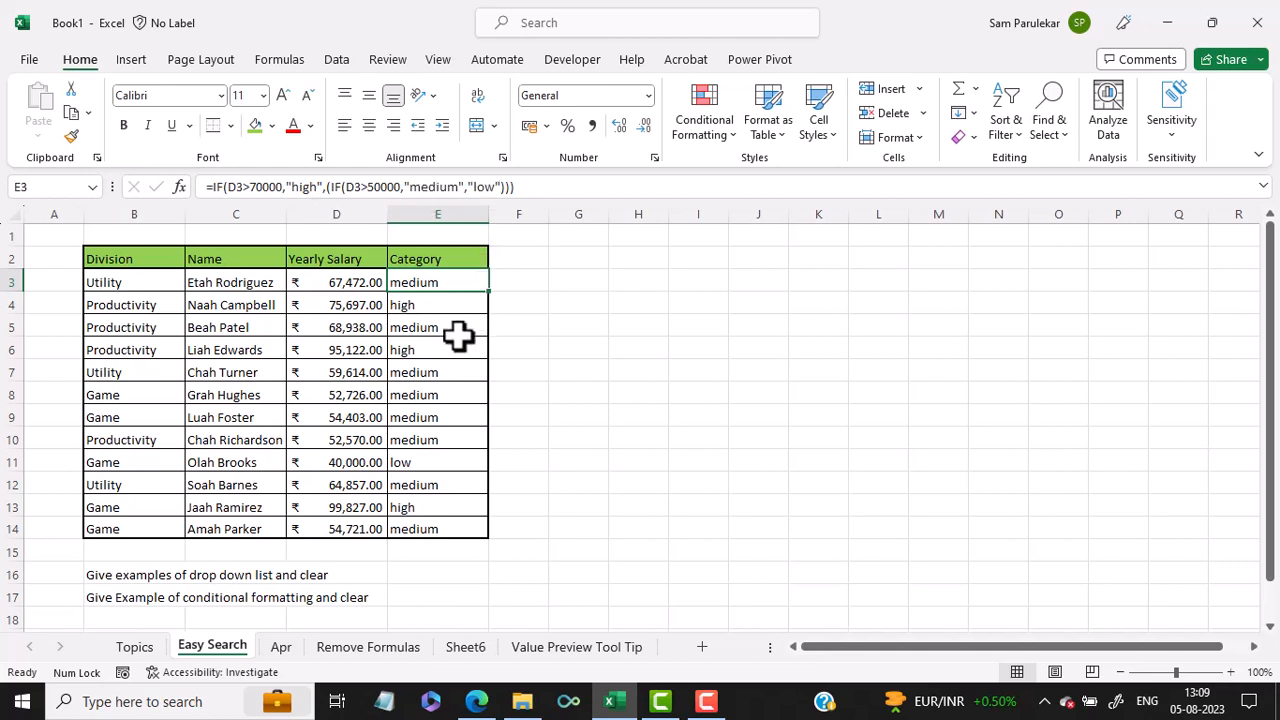
left_click(421, 375)
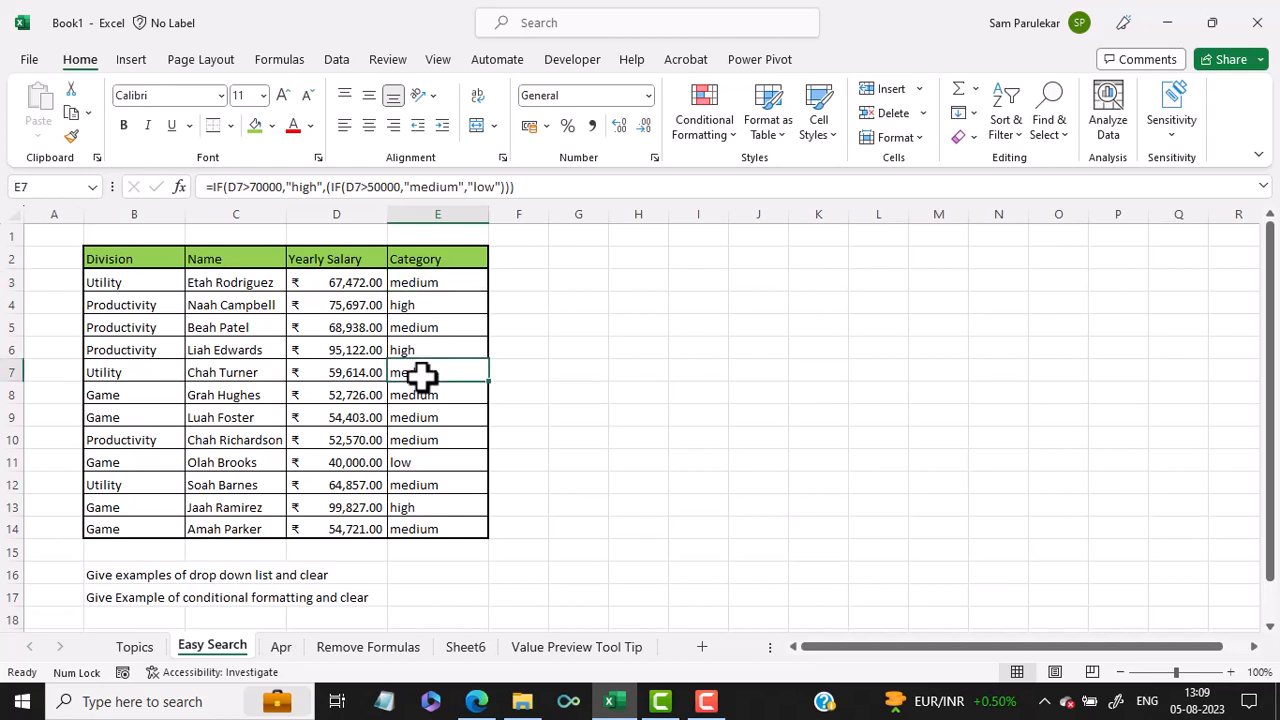
double_click(421, 375)
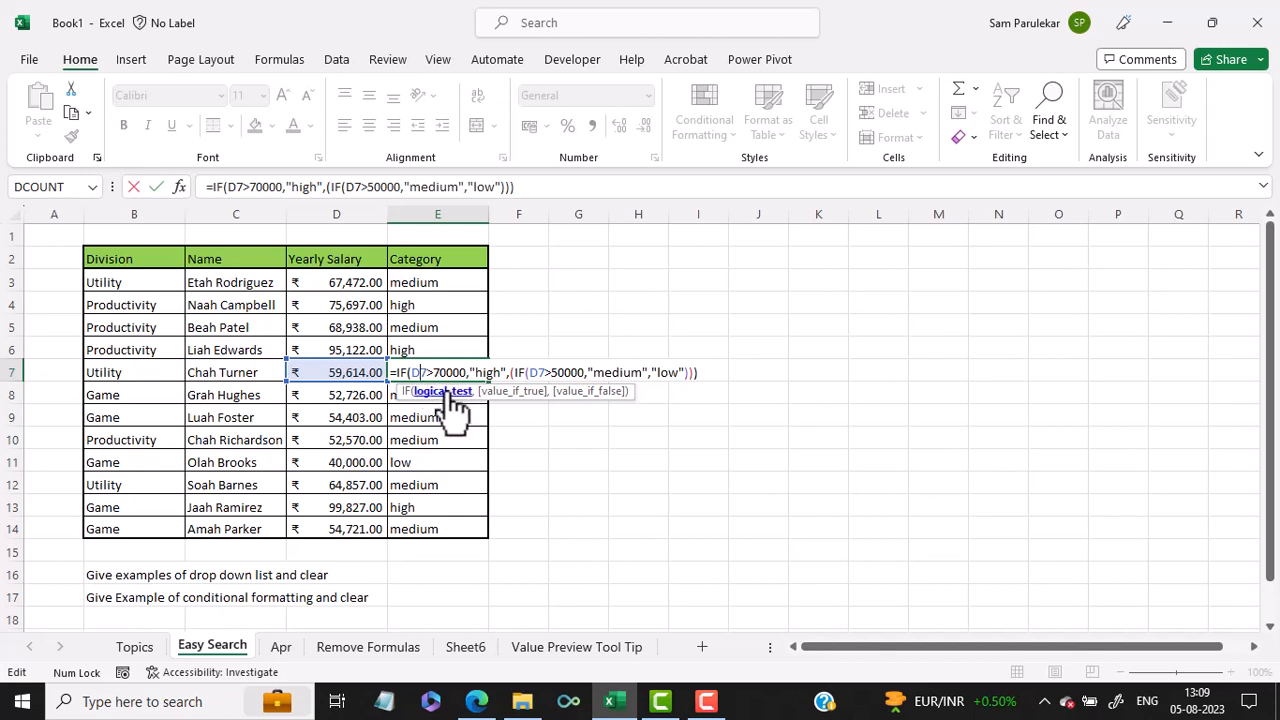
left_click(452, 392)
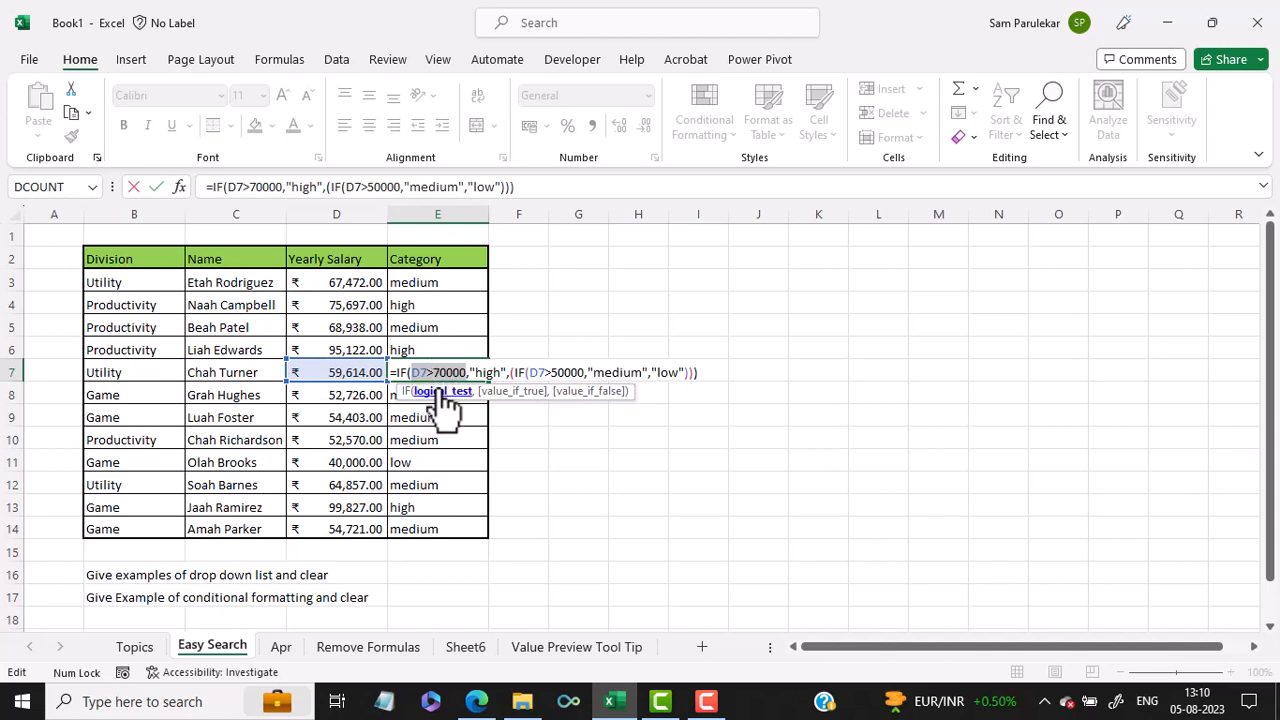
left_click(584, 395)
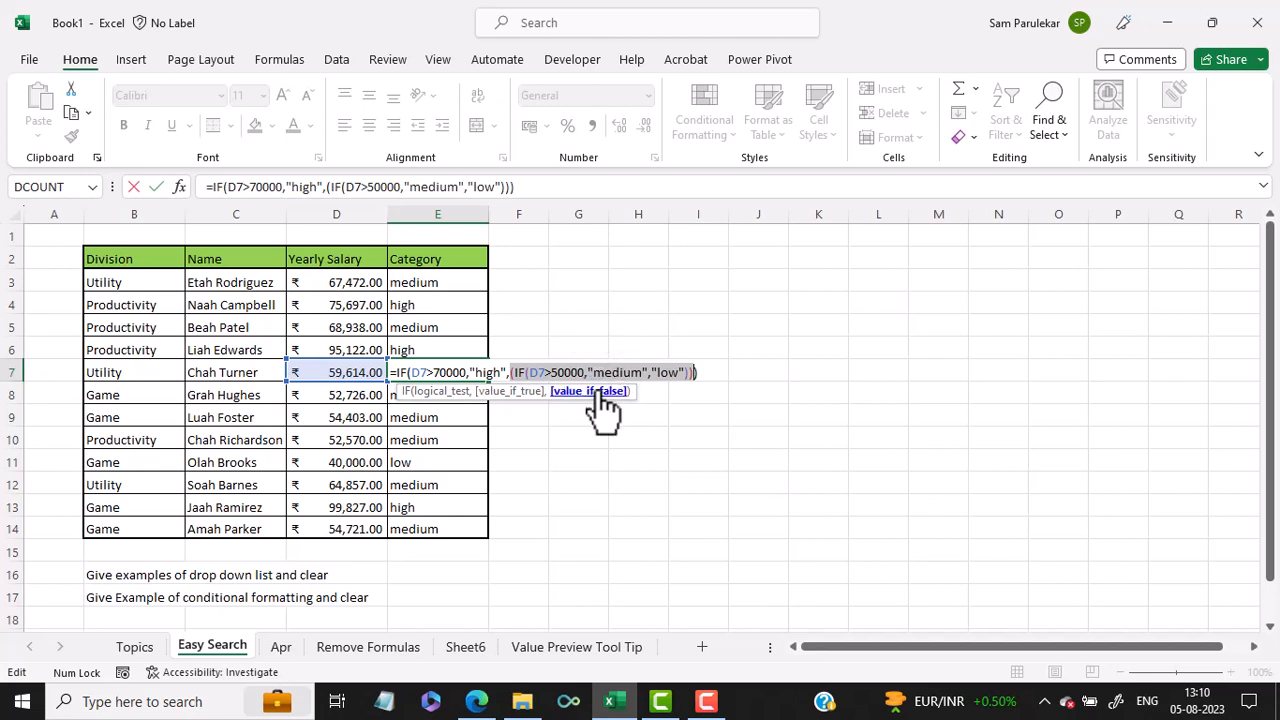
key("Escape")
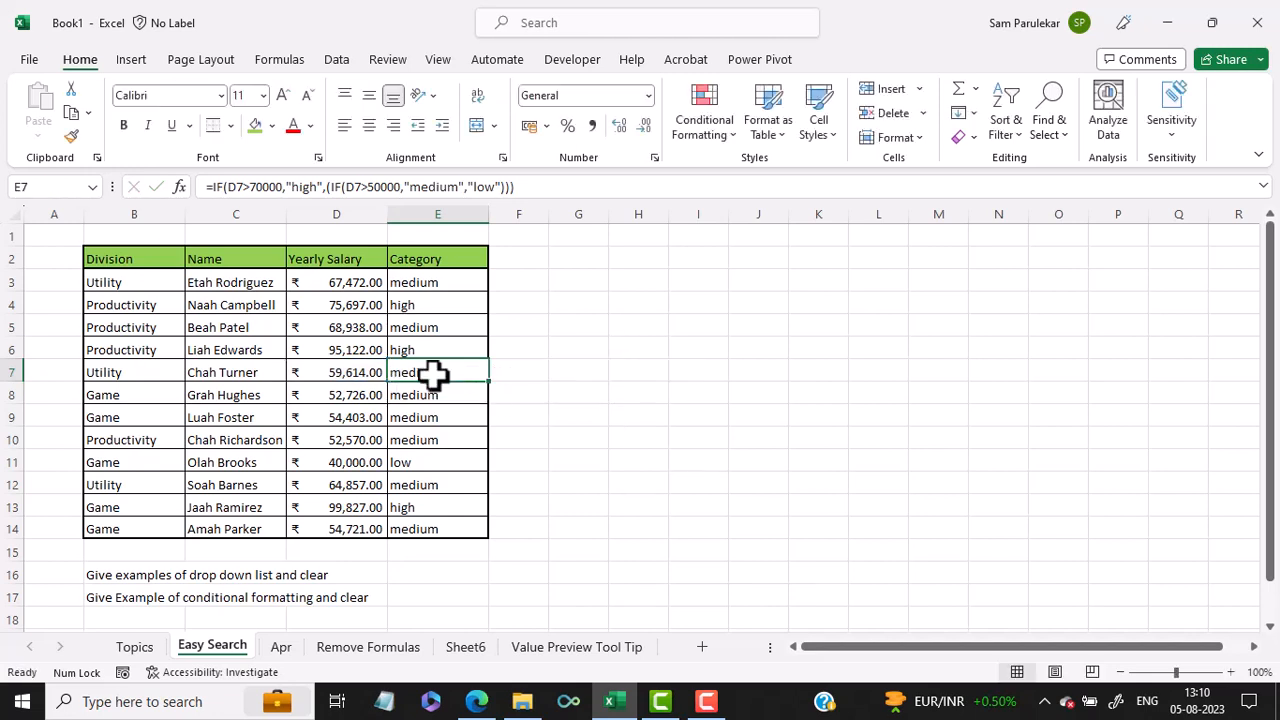
Step: Preview the logical_test and value_if_false arguments of cell E11's IF formula, and return to the Topics sheet
left_click(428, 462)
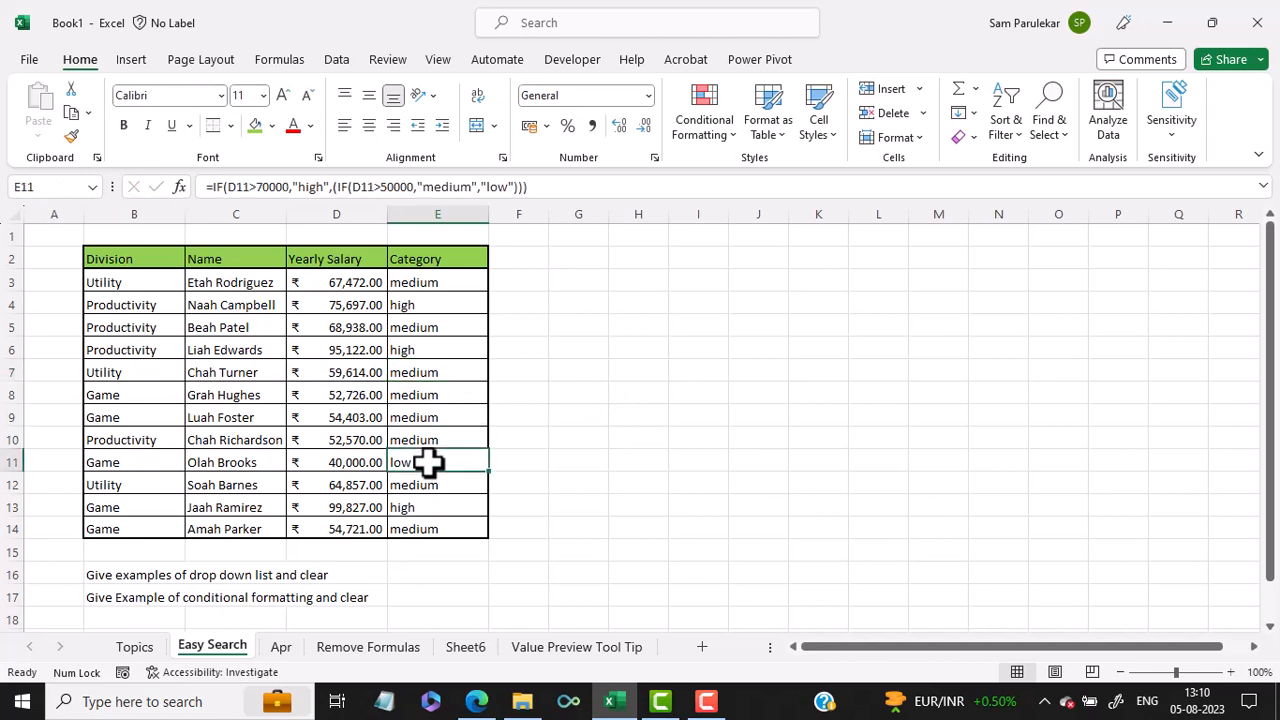
double_click(428, 462)
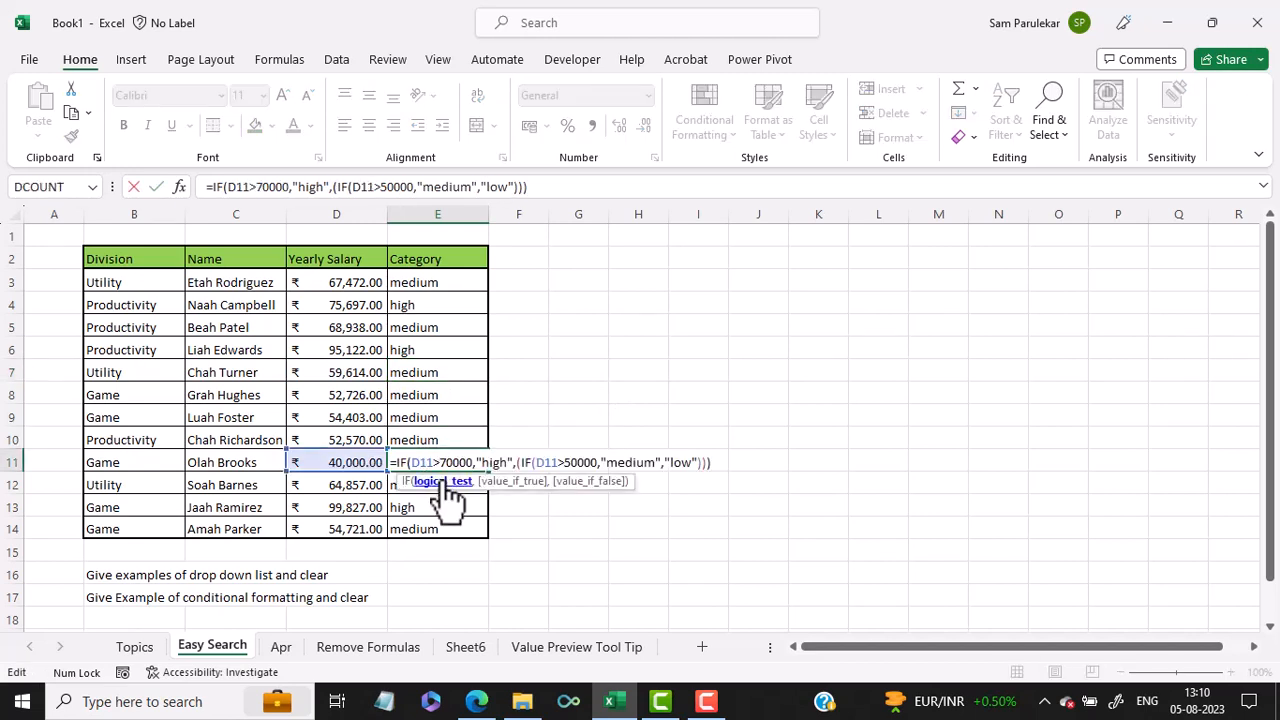
left_click(441, 482)
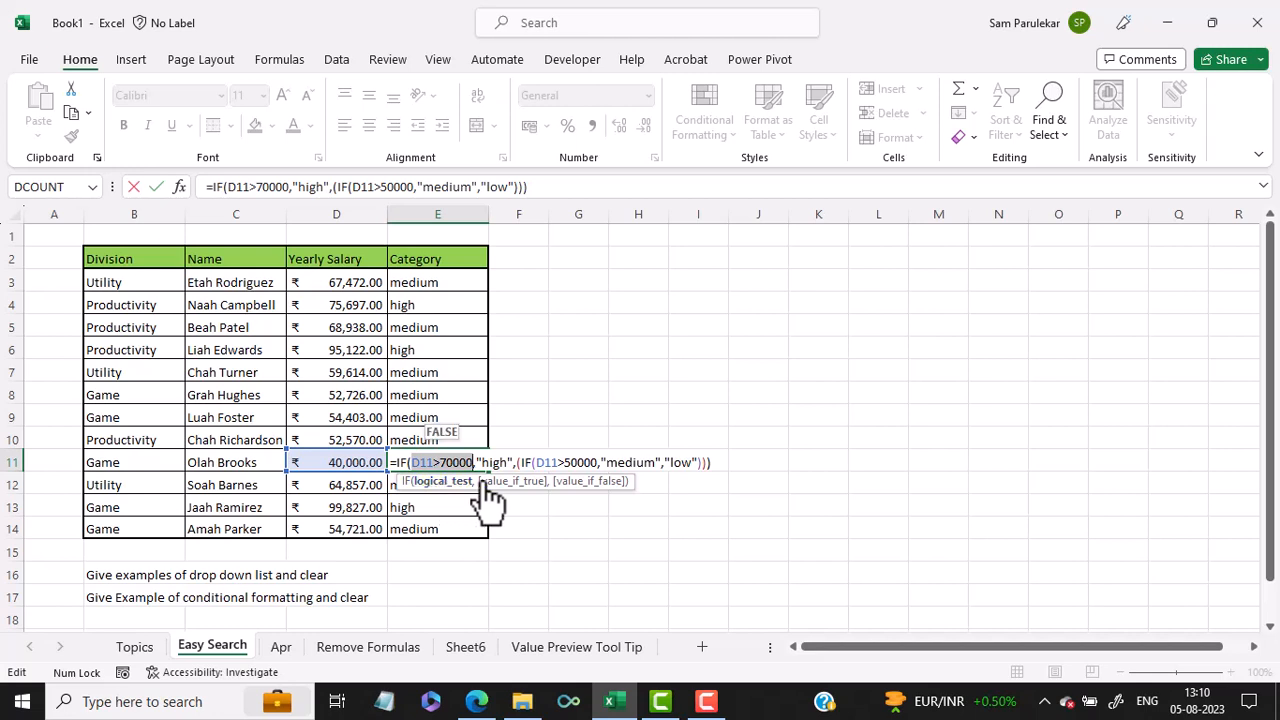
left_click(598, 484)
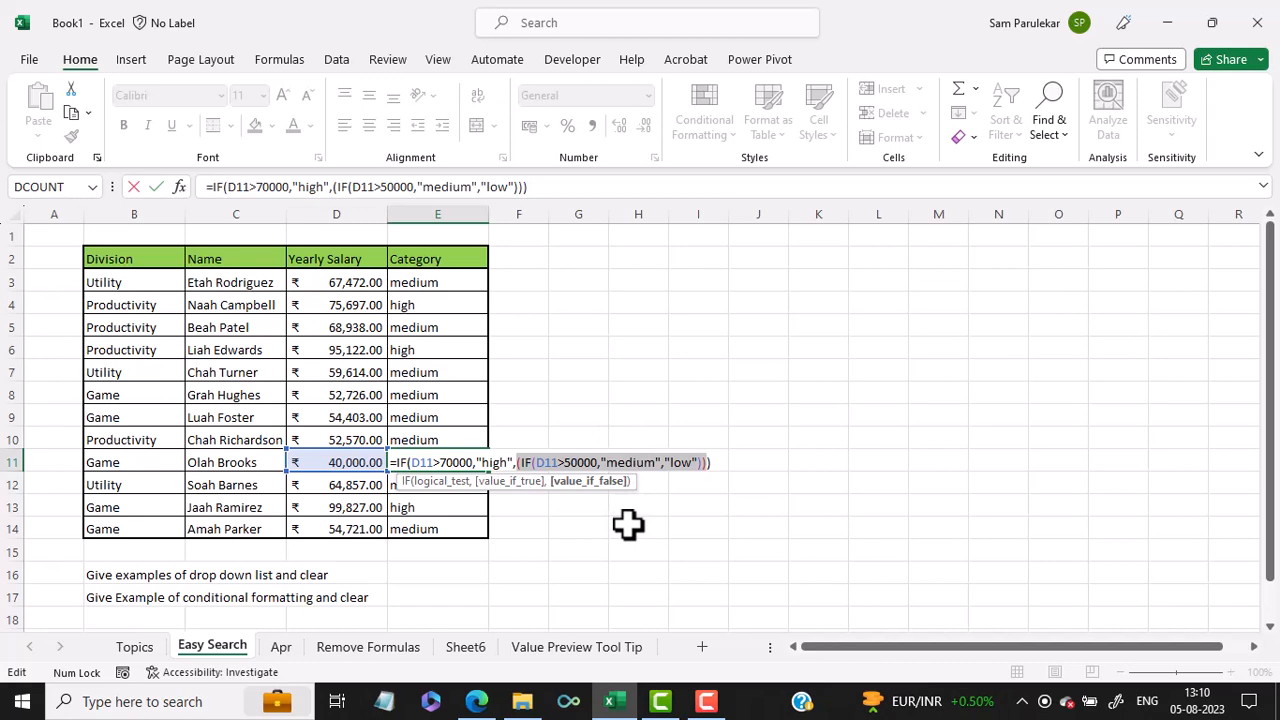
key("ctrl+Return")
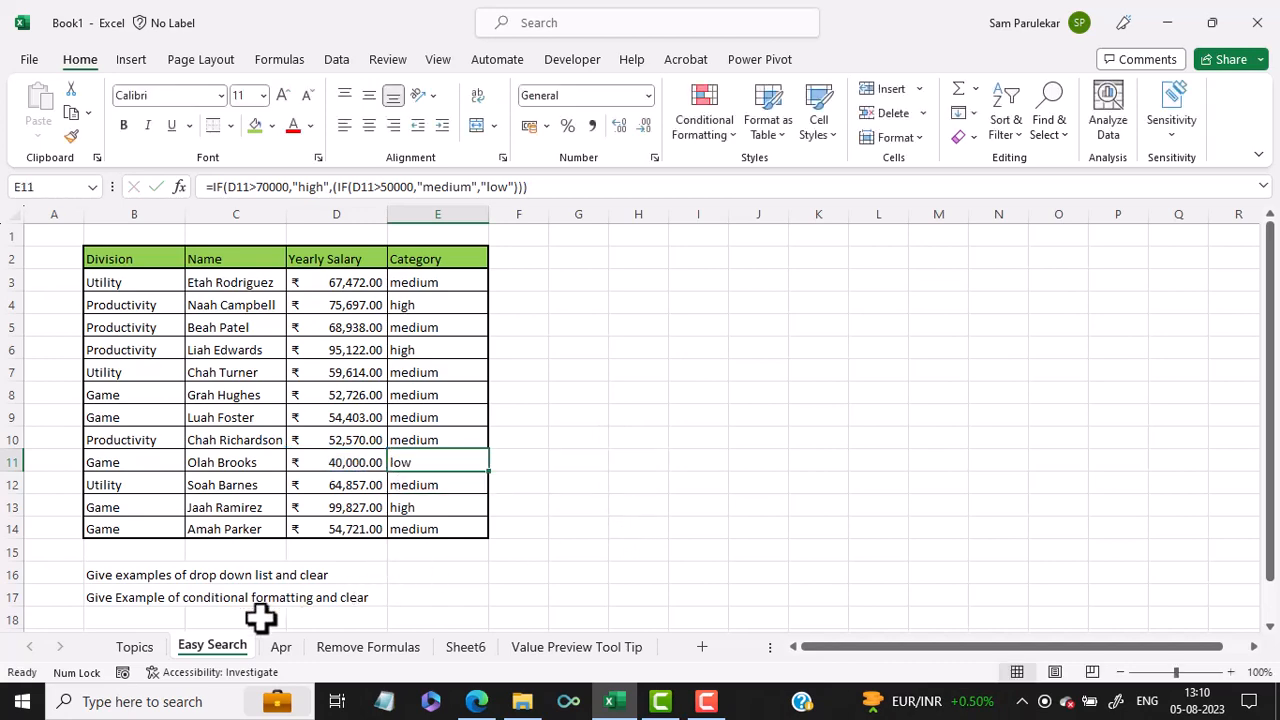
left_click(135, 650)
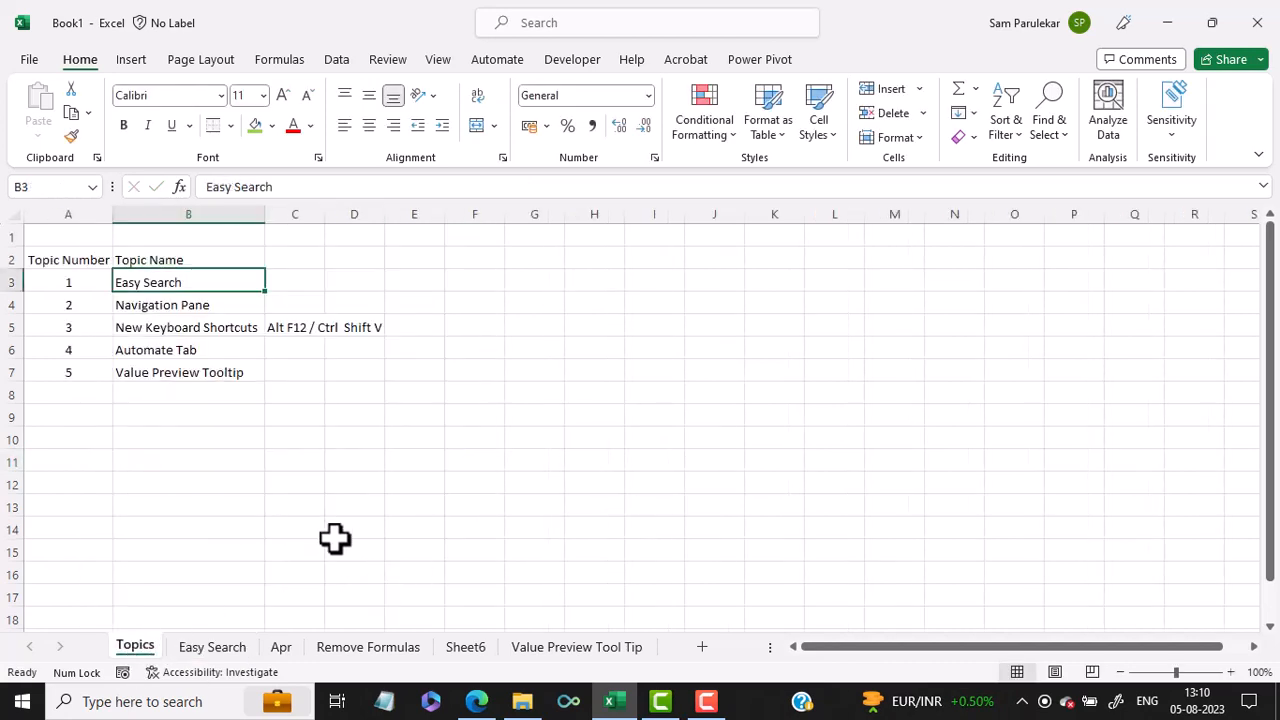